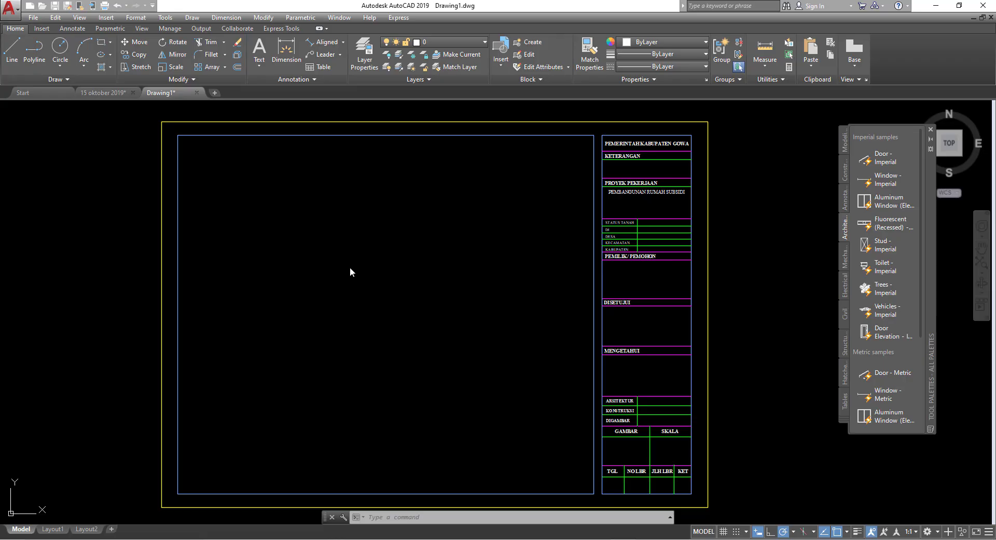
Zoom and pan around the title-block drawing in AutoCAD.
left_click(313, 263)
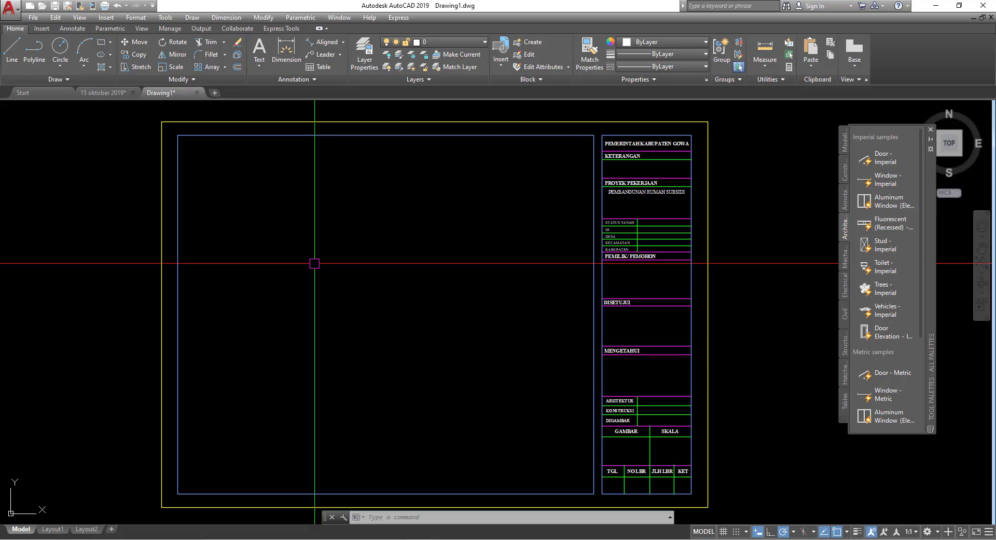
scroll(315, 263, "down", 2)
scroll(306, 270, "up", 2)
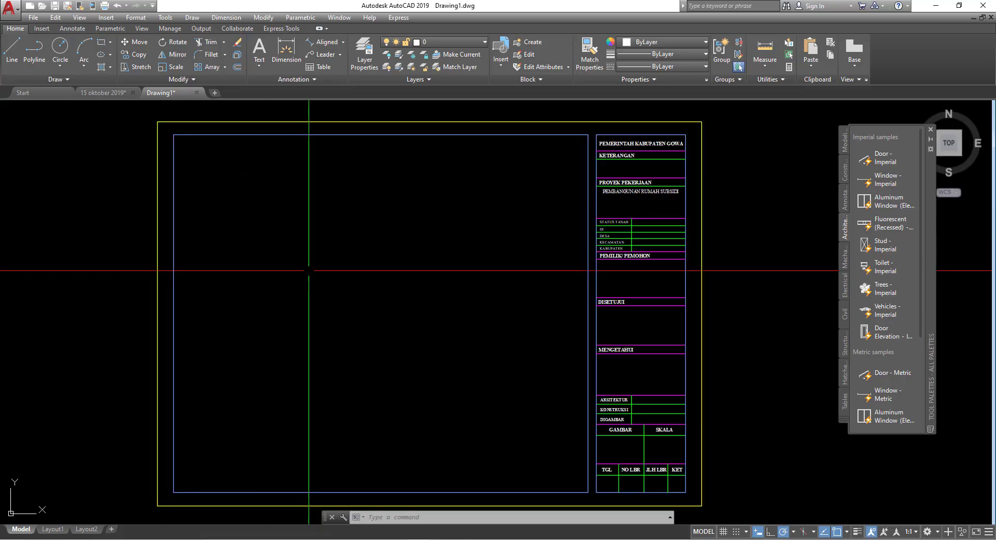
scroll(308, 270, "down", 1)
scroll(311, 271, "up", 1)
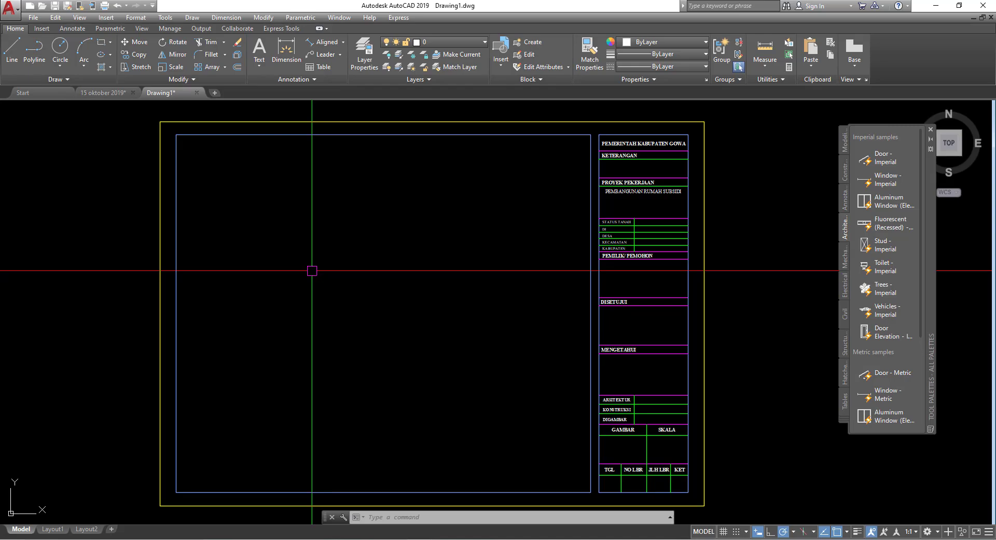
middle_click_drag(307, 271, 346, 267)
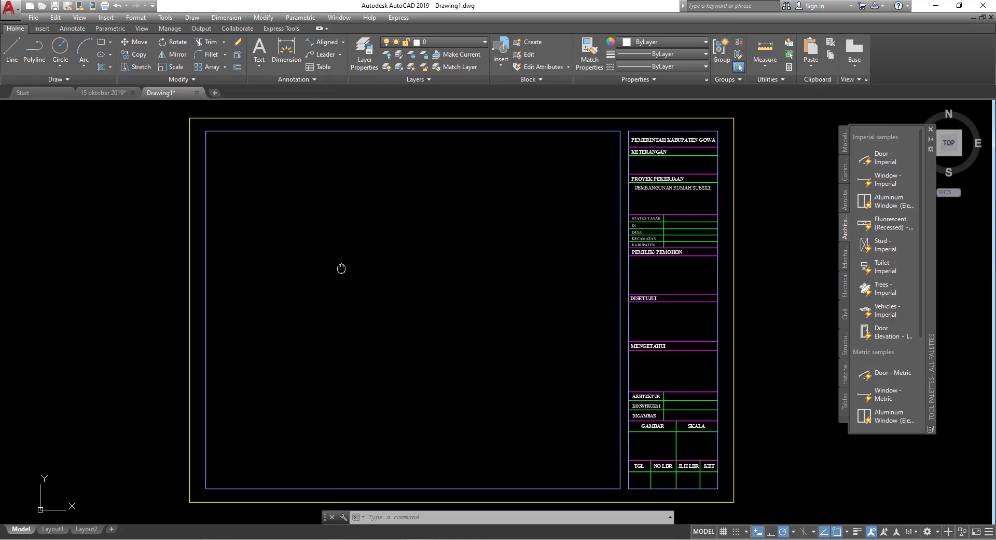
scroll(346, 267, "down", 2)
scroll(346, 267, "up", 2)
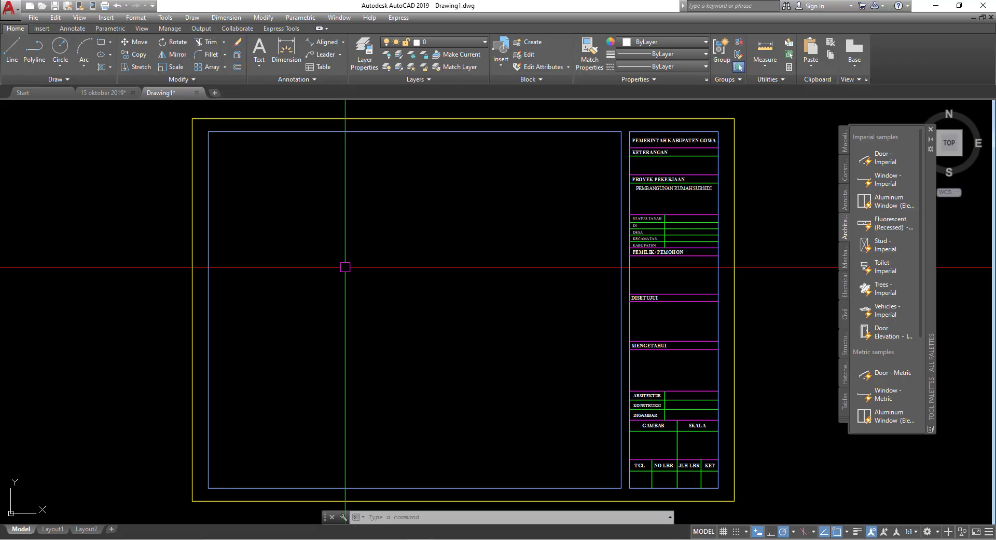
middle_click_drag(409, 291, 391, 291)
scroll(283, 289, "down", 2)
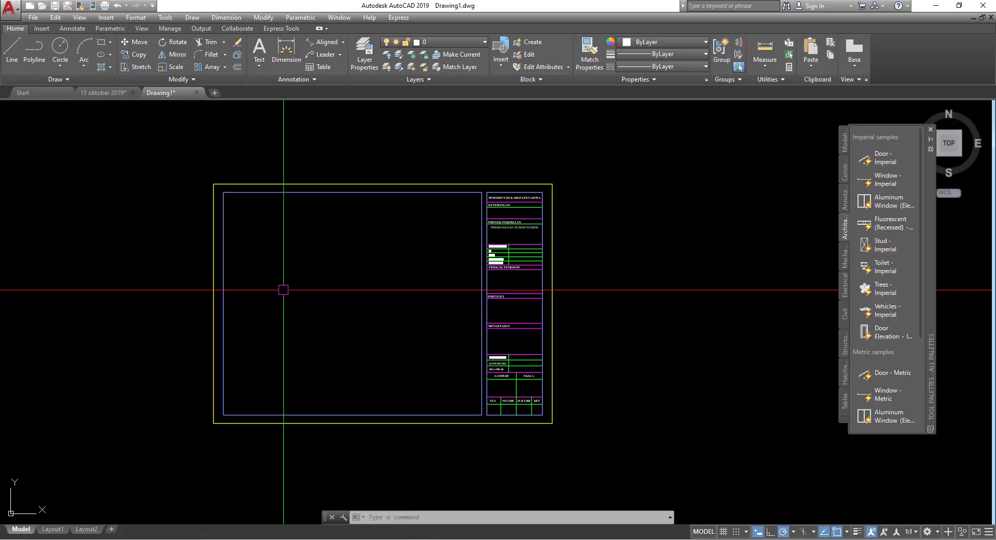
scroll(438, 227, "up", 2)
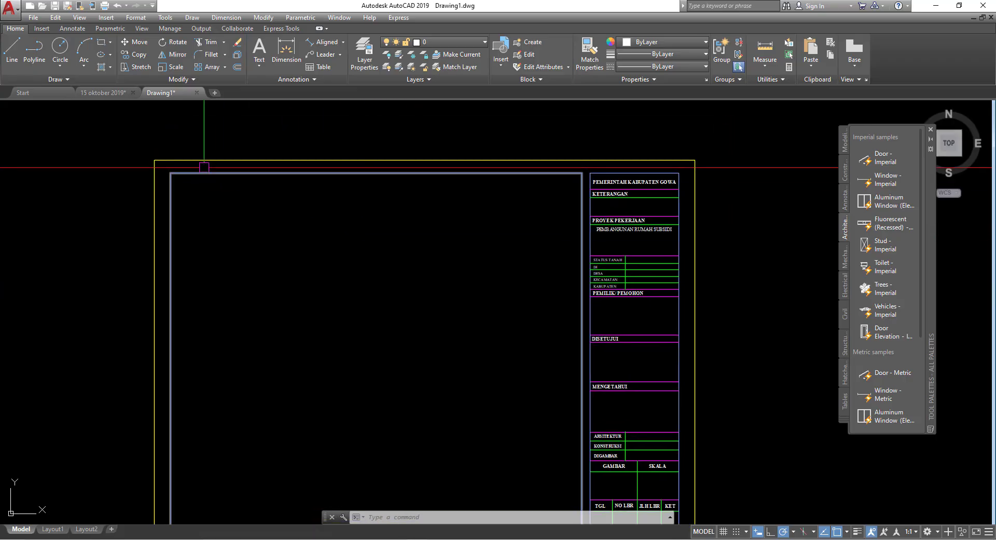
scroll(248, 178, "down", 2)
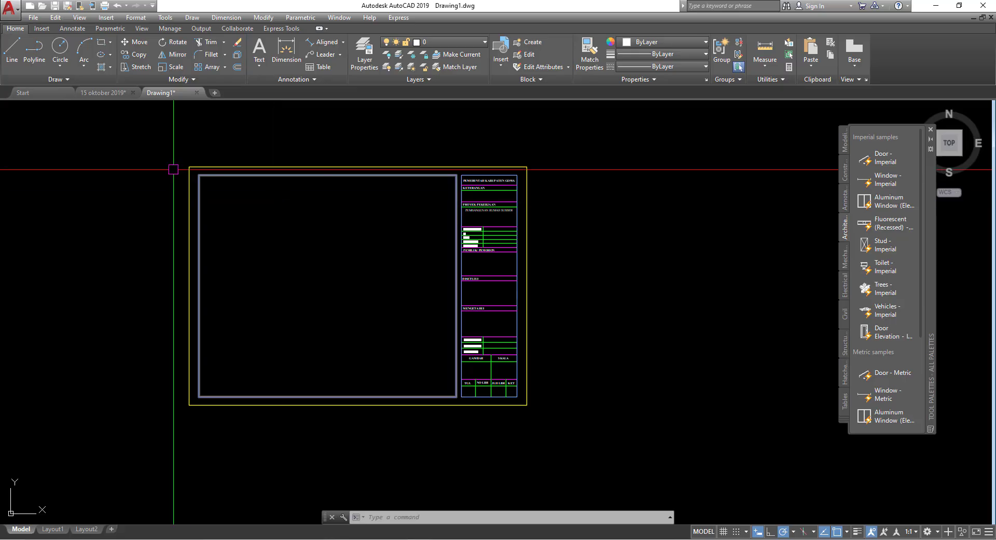
scroll(229, 181, "up", 2)
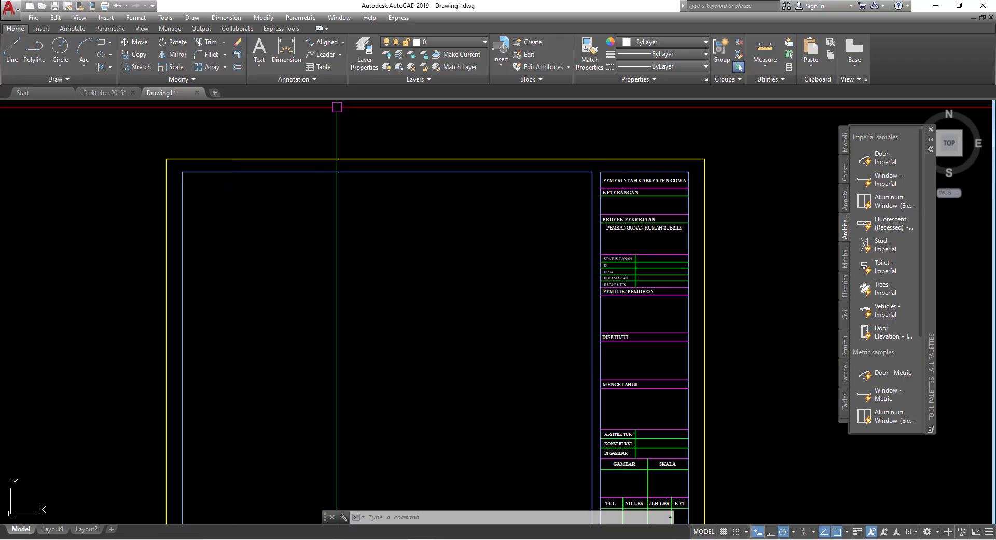
scroll(325, 172, "down", 4)
scroll(332, 187, "up", 8)
scroll(333, 194, "down", 5)
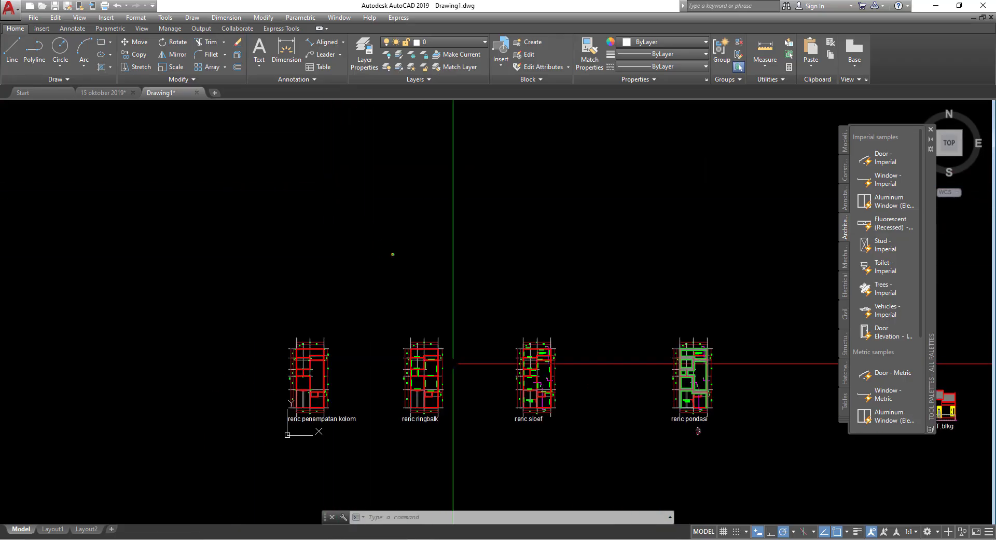
scroll(452, 363, "up", 4)
scroll(385, 204, "up", 2)
Pan across the Ringbalk plan, select all objects, and reframe the title-block frame.
middle_click_drag(385, 204, 307, 265)
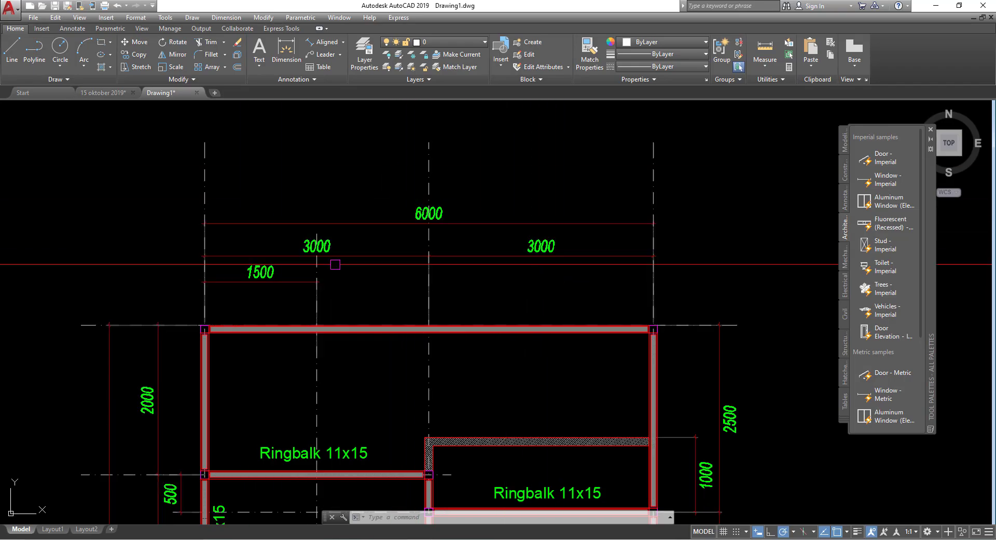
scroll(161, 384, "down", 2)
middle_click_drag(331, 352, 394, 368)
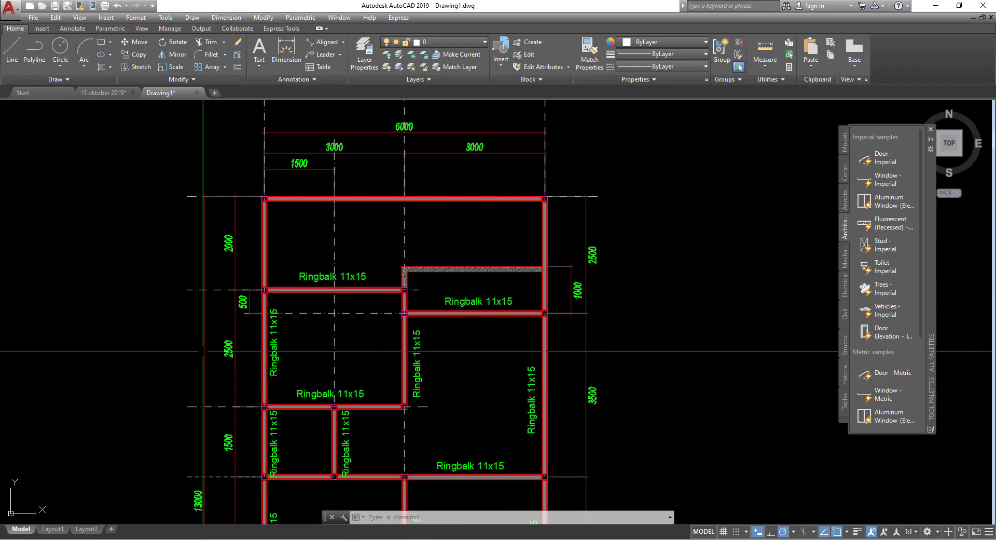
key("ctrl+a")
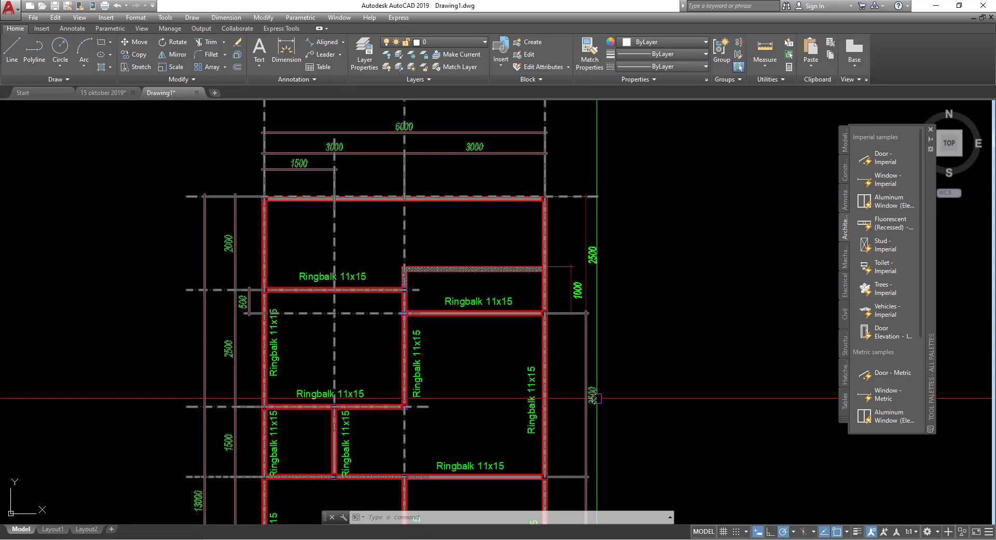
scroll(597, 398, "down", 4)
scroll(374, 293, "down", 5)
scroll(359, 309, "up", 3)
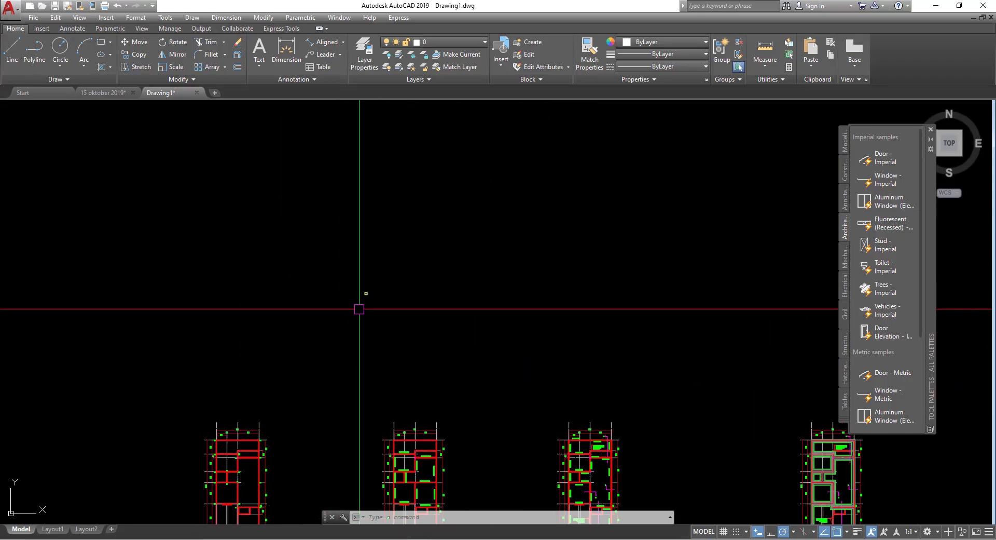
scroll(359, 309, "up", 3)
scroll(360, 296, "up", 3)
scroll(360, 294, "up", 2)
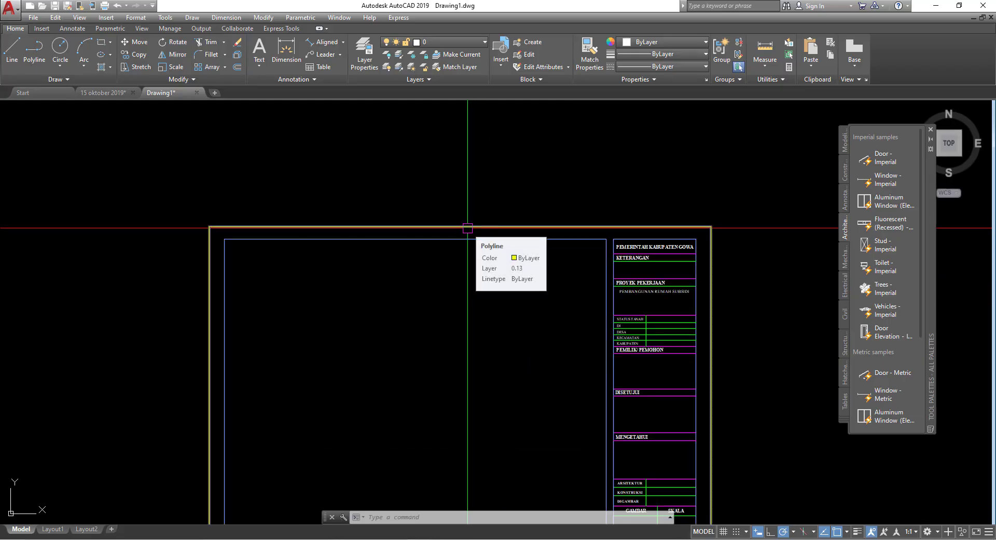
middle_click_drag(468, 228, 402, 214)
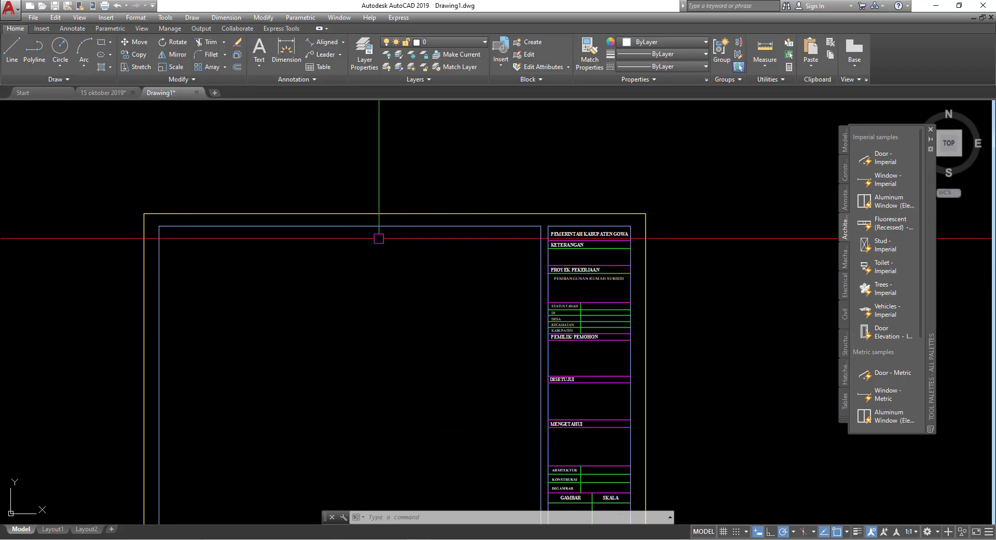
left_click(261, 68)
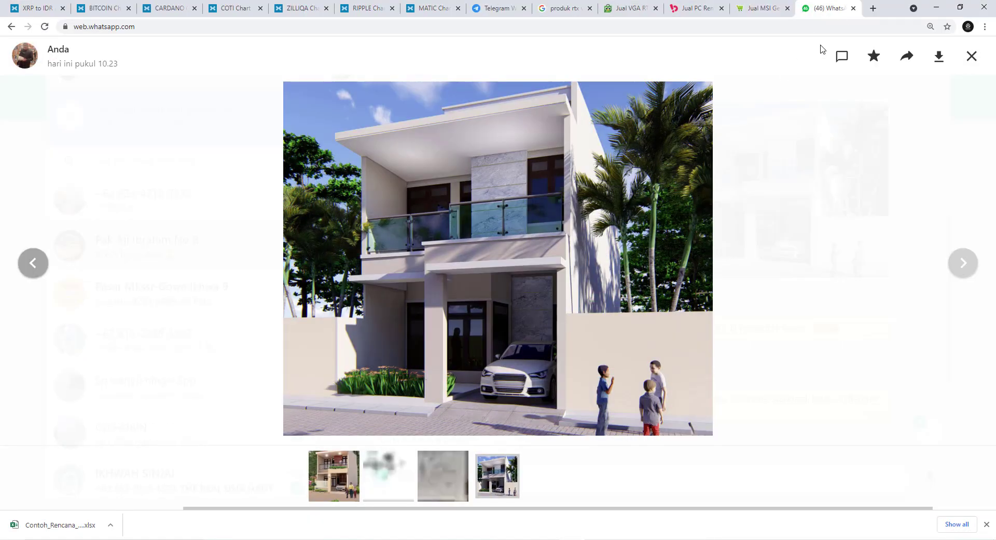
Search Google Images for 'Ukuran kertas A3' to confirm A3 is 297 × 420 mm, then minimise Chrome.
left_click(873, 9)
left_click(557, 227)
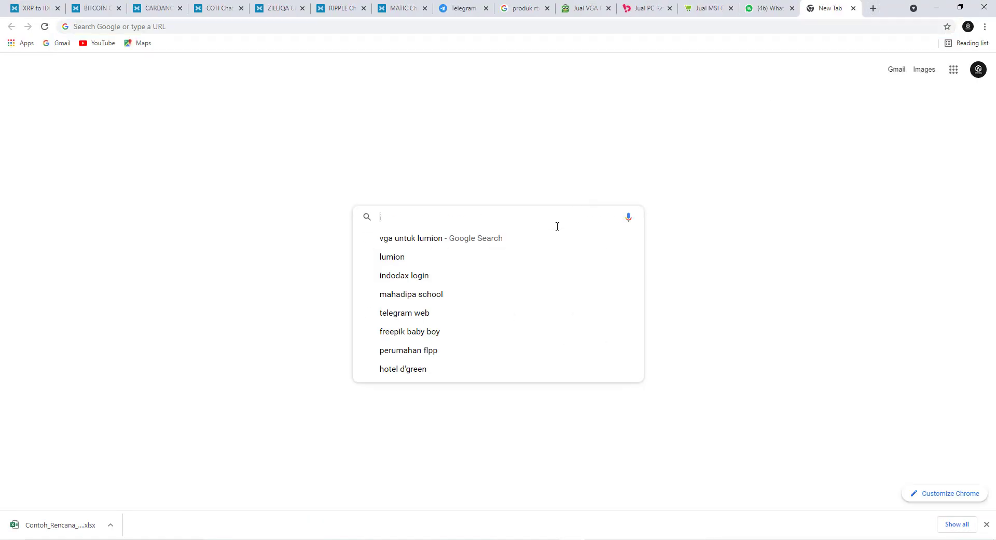
type("Ukuran")
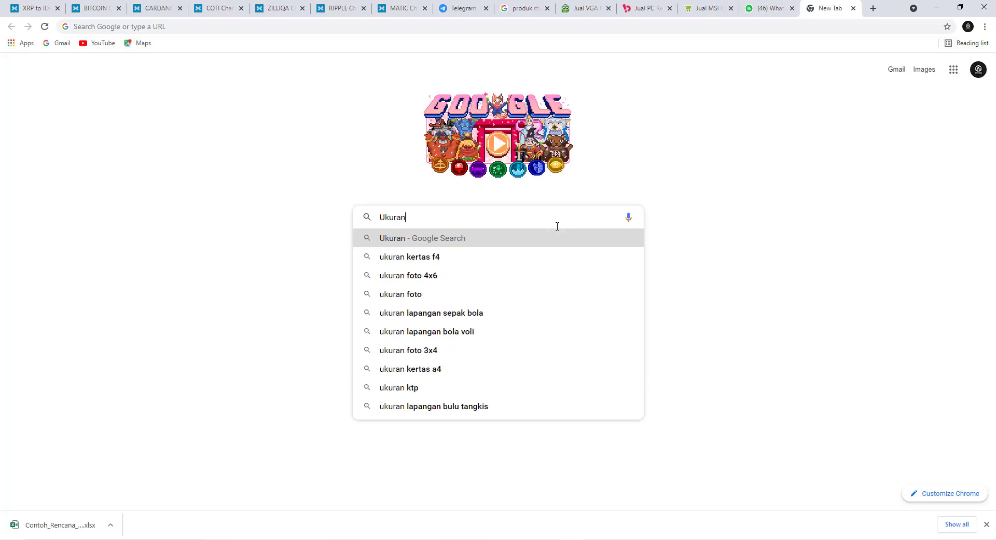
type(" kerta")
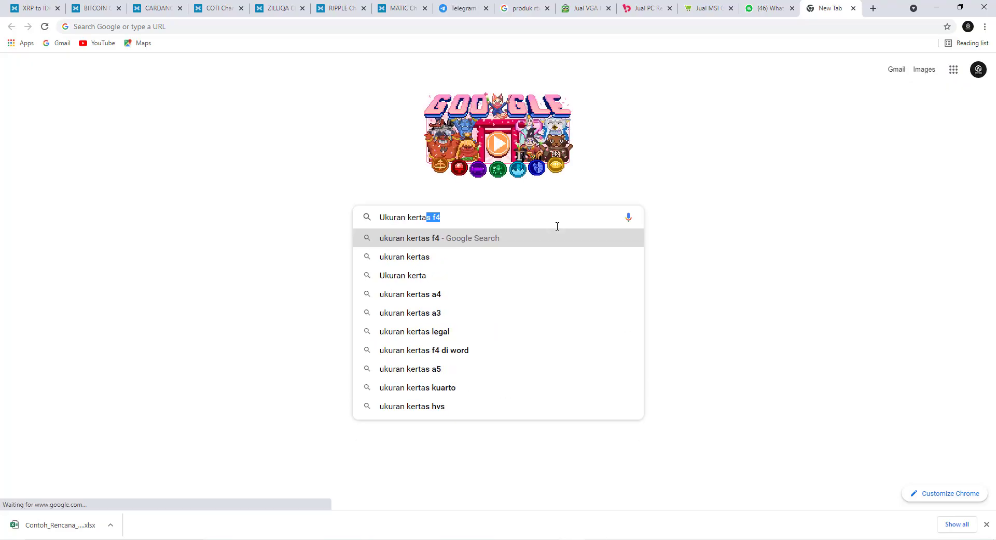
type("s A3")
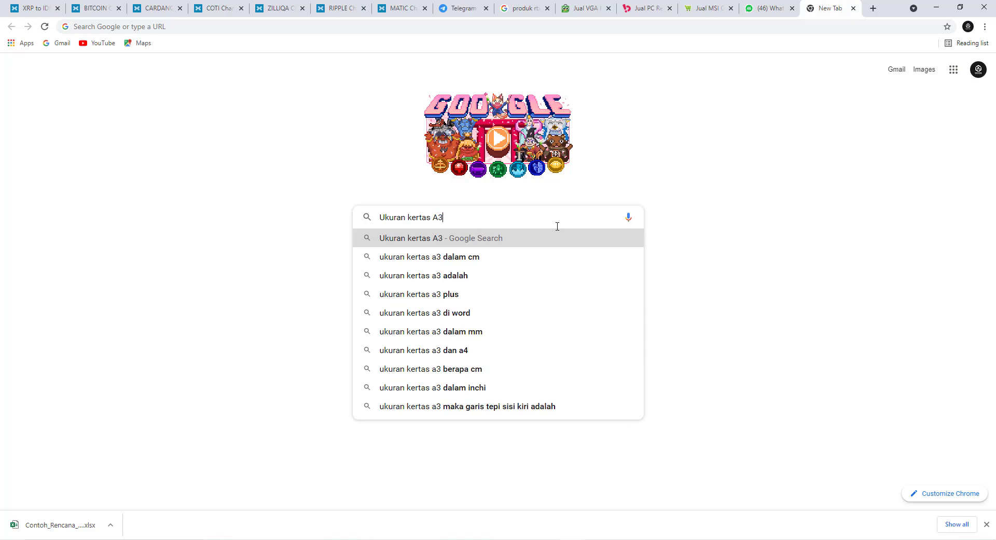
left_click(425, 244)
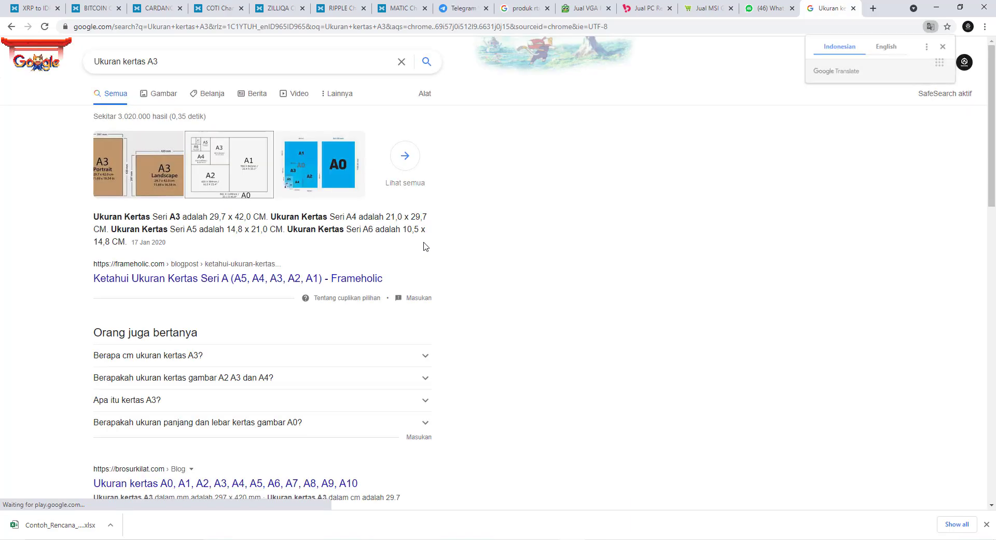
left_click(169, 100)
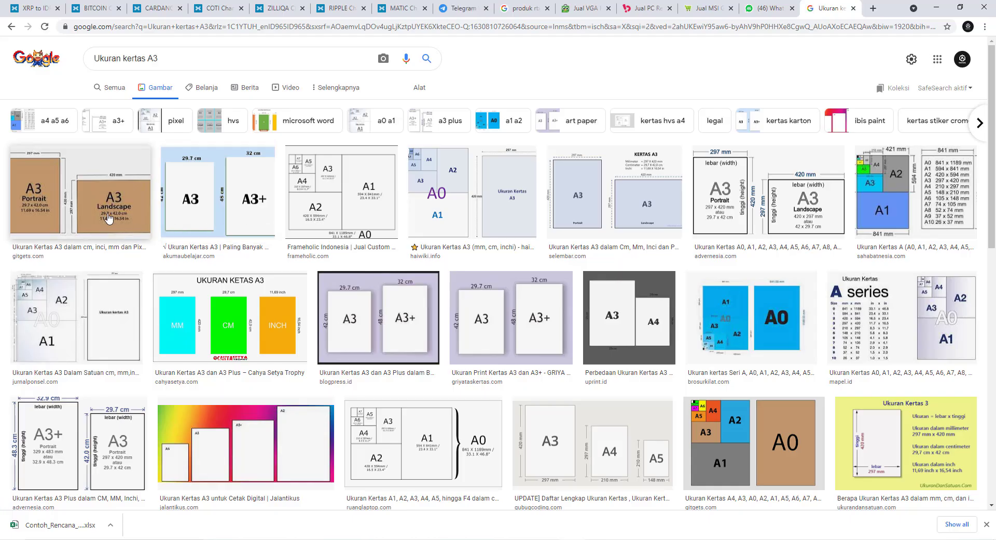
left_click(109, 218)
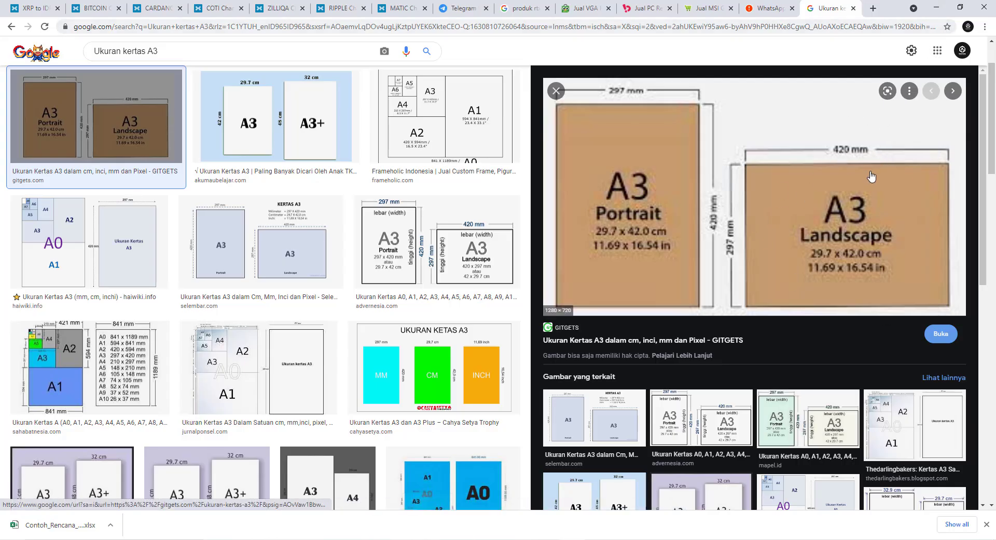
left_click(950, 9)
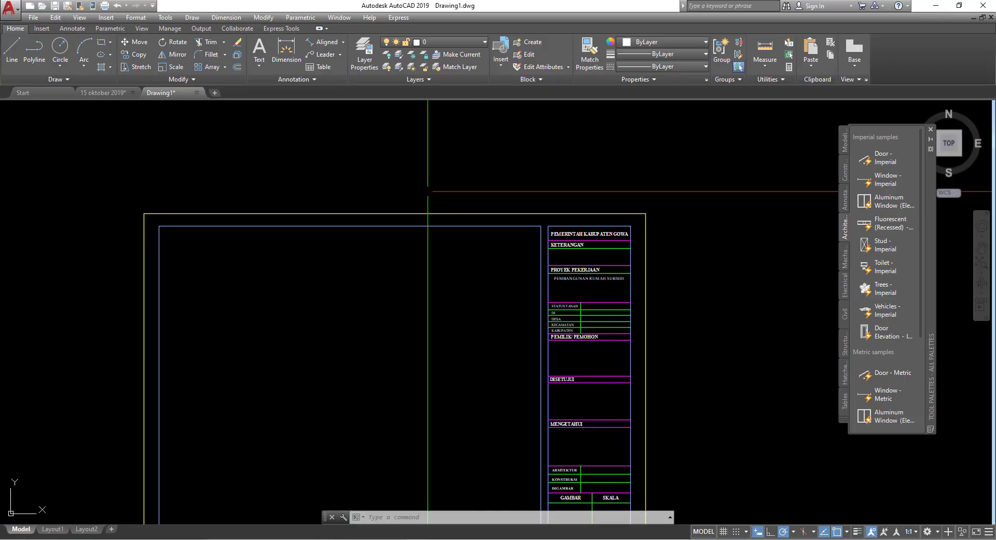
Add a linear dimension of 420 across the top of the frame.
left_click(343, 41)
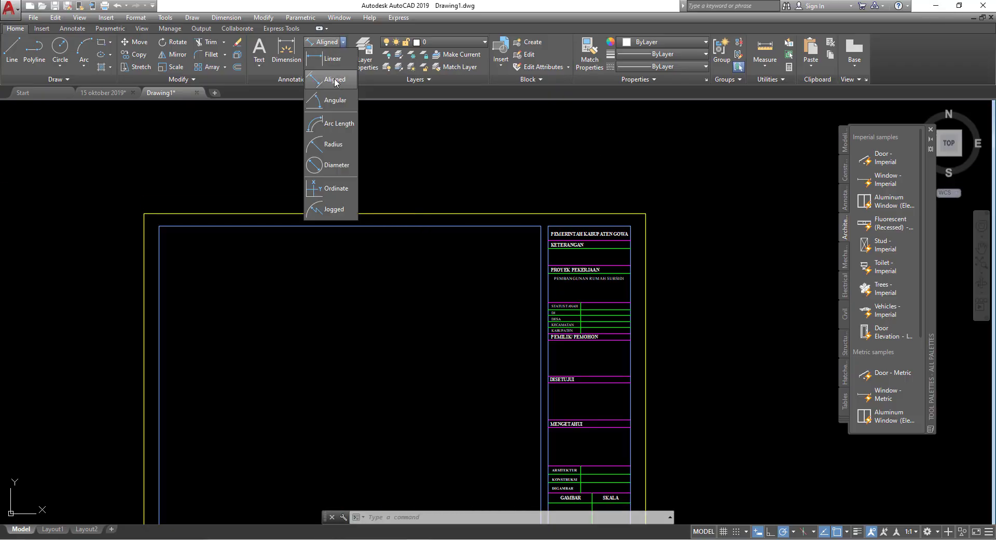
left_click(332, 59)
left_click(144, 213)
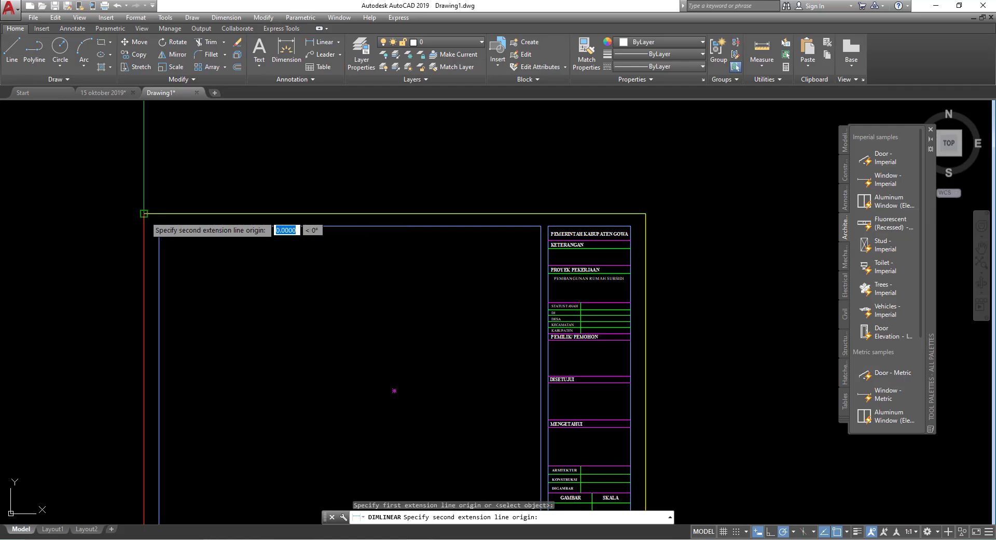
left_click(645, 213)
left_click(607, 193)
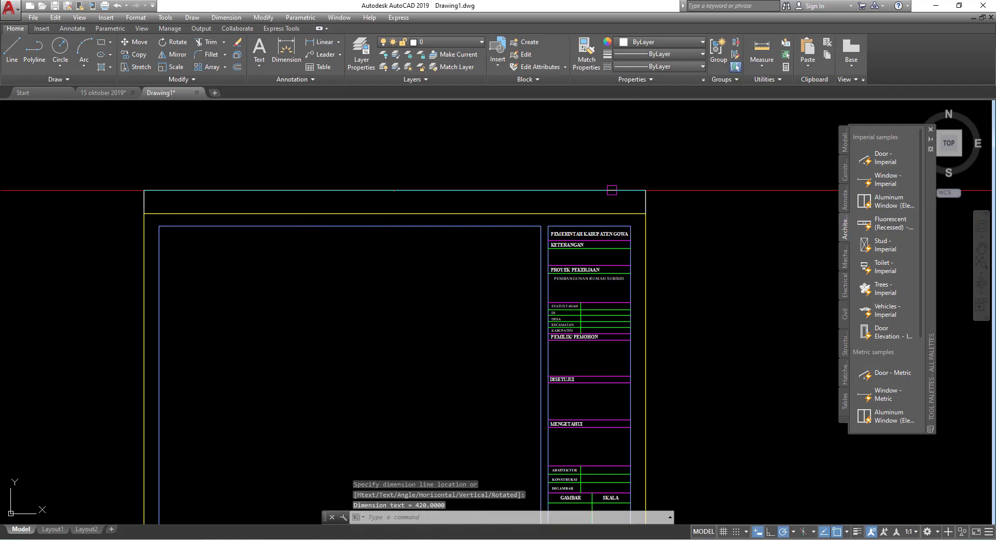
scroll(412, 195, "up", 5)
scroll(311, 177, "down", 3)
scroll(266, 151, "down", 2)
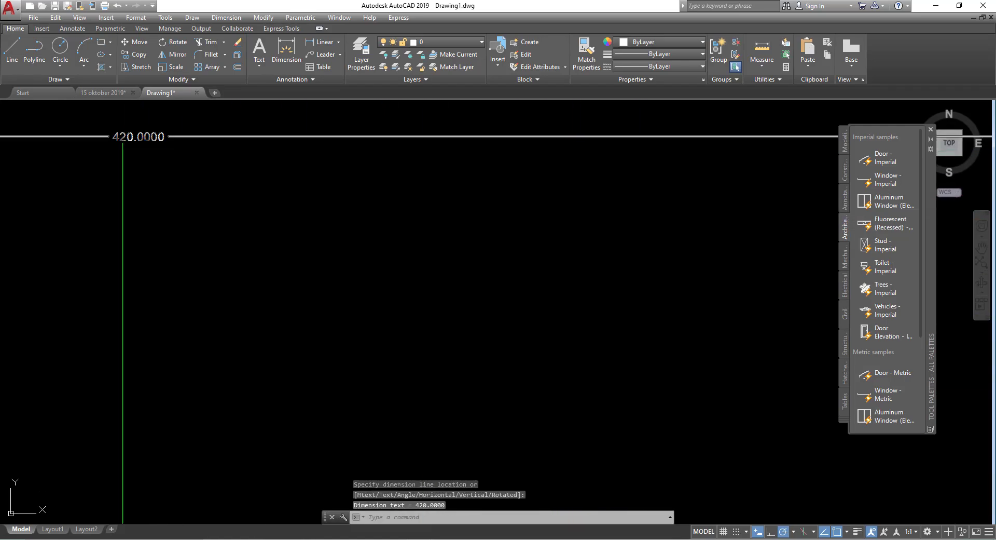
scroll(207, 171, "down", 3)
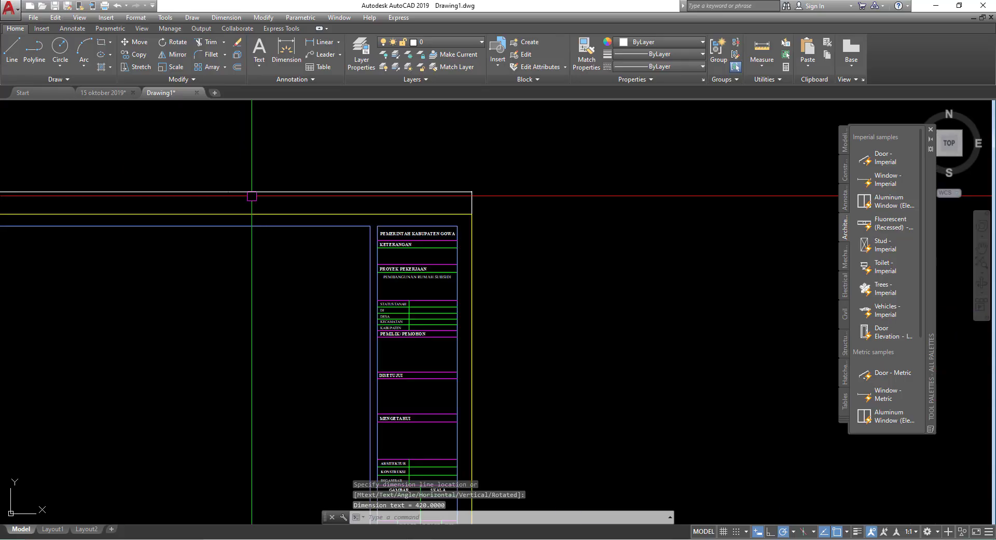
Dimension the frame height as 296.4197 and window-select the white rectangle beside it.
left_click(319, 42)
scroll(348, 194, "down", 4)
scroll(265, 152, "up", 5)
left_click(273, 147)
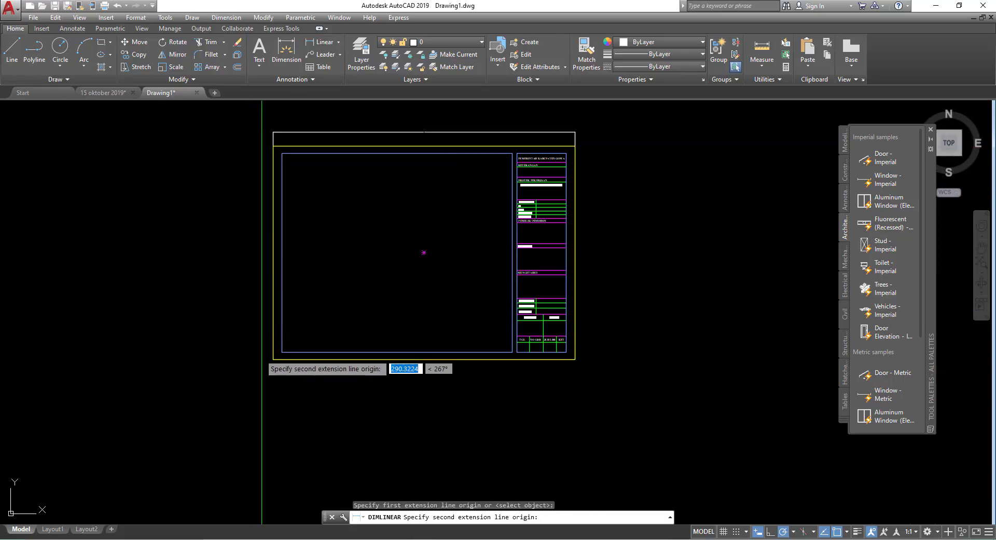
left_click(273, 359)
left_click(234, 327)
scroll(234, 248, "up", 3)
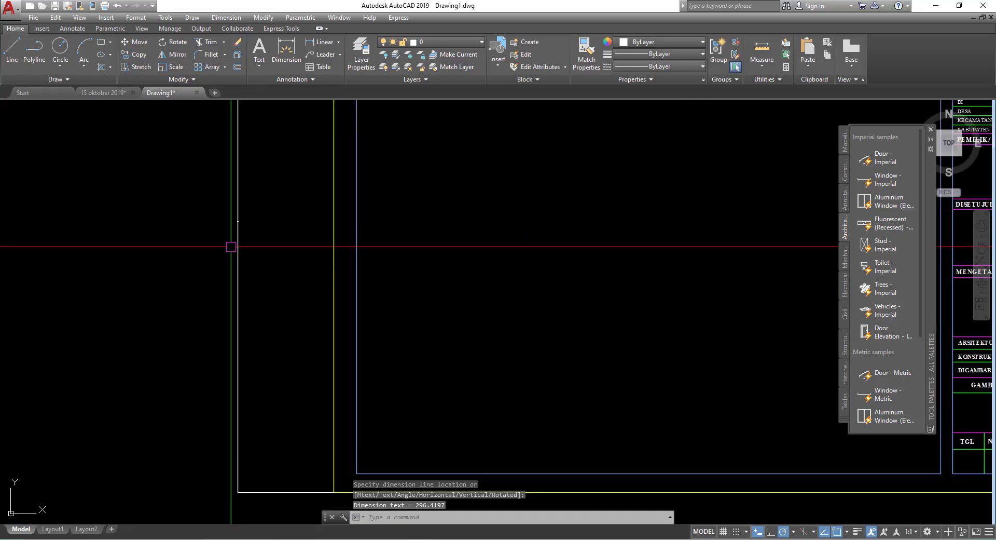
scroll(237, 208, "up", 3)
scroll(238, 208, "up", 2)
scroll(236, 207, "down", 3)
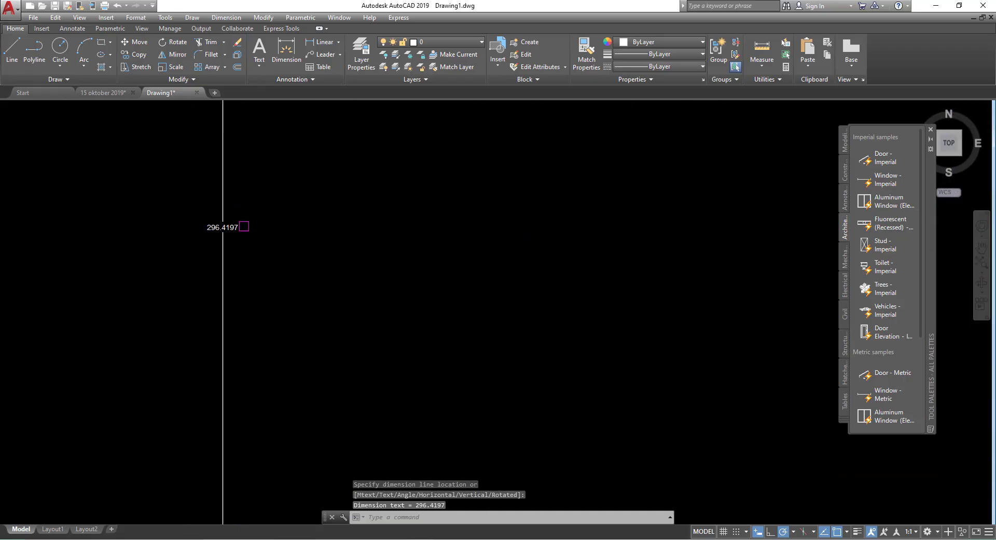
scroll(240, 223, "down", 4)
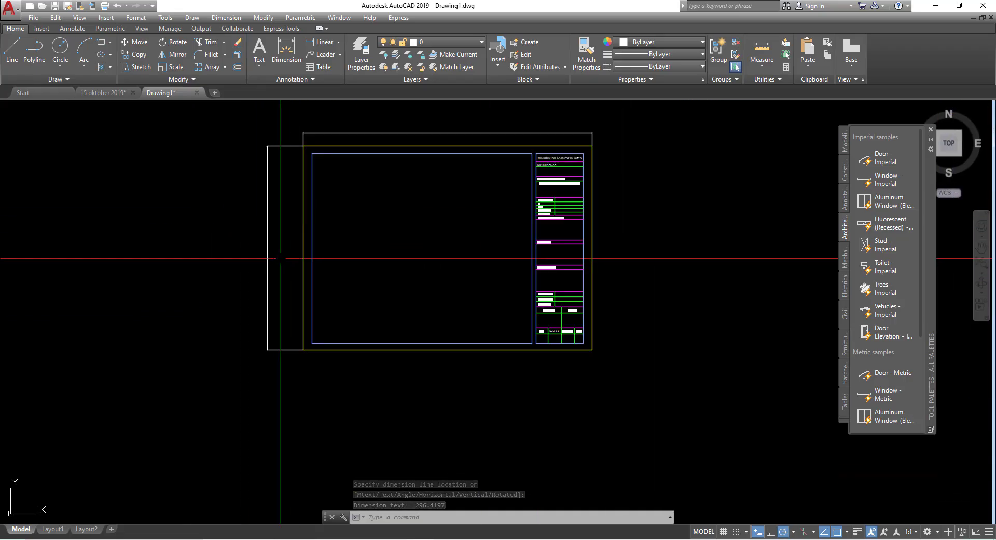
left_click(283, 204)
left_click(239, 191)
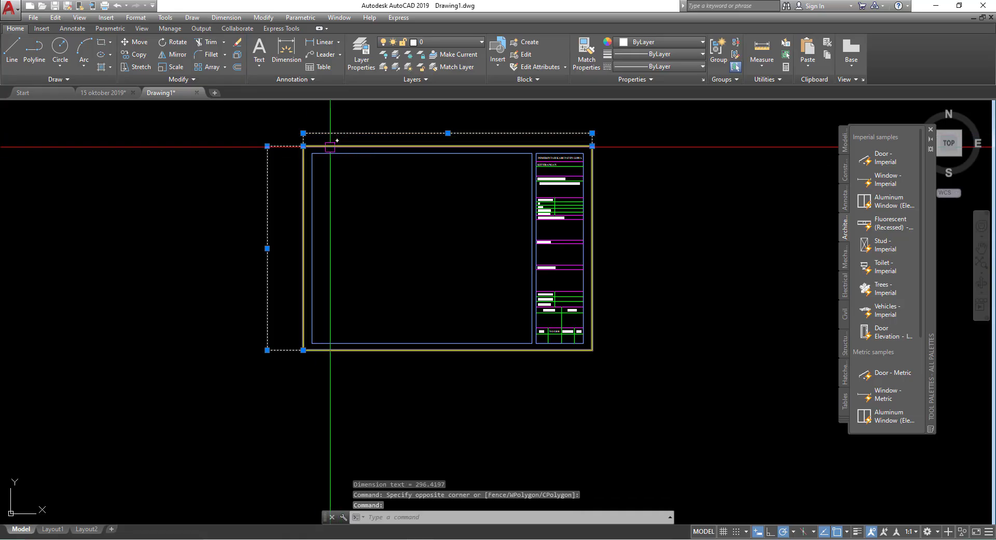
Erase the selected white rectangle with E.
type("e")
key("Return")
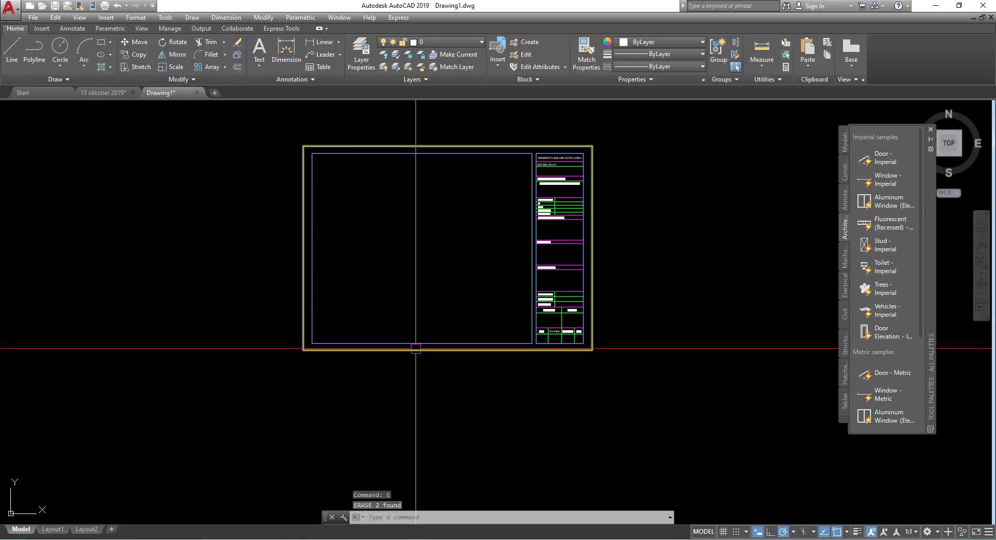
scroll(437, 388, "up", 2)
middle_click_drag(437, 389, 446, 429)
scroll(474, 470, "down", 2)
type("xl")
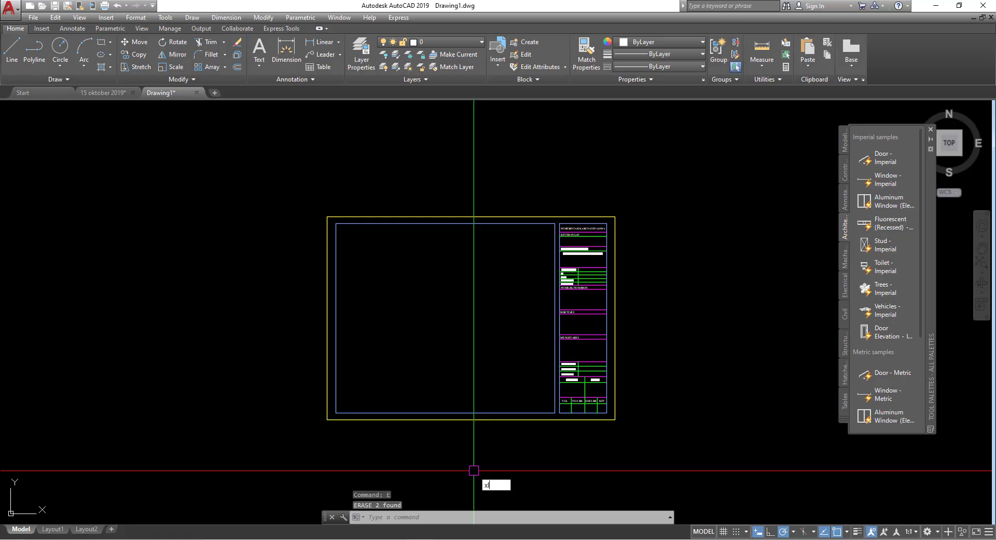
Draw a horizontal construction line along the frame top and offset it 297 downward.
key("Return")
type("h")
key("Return")
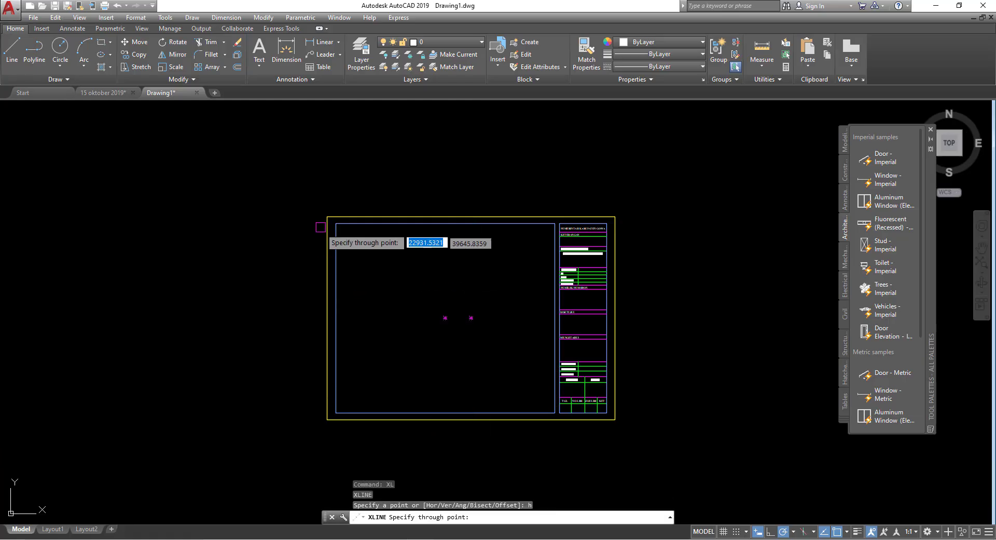
left_click(327, 216)
key("Return")
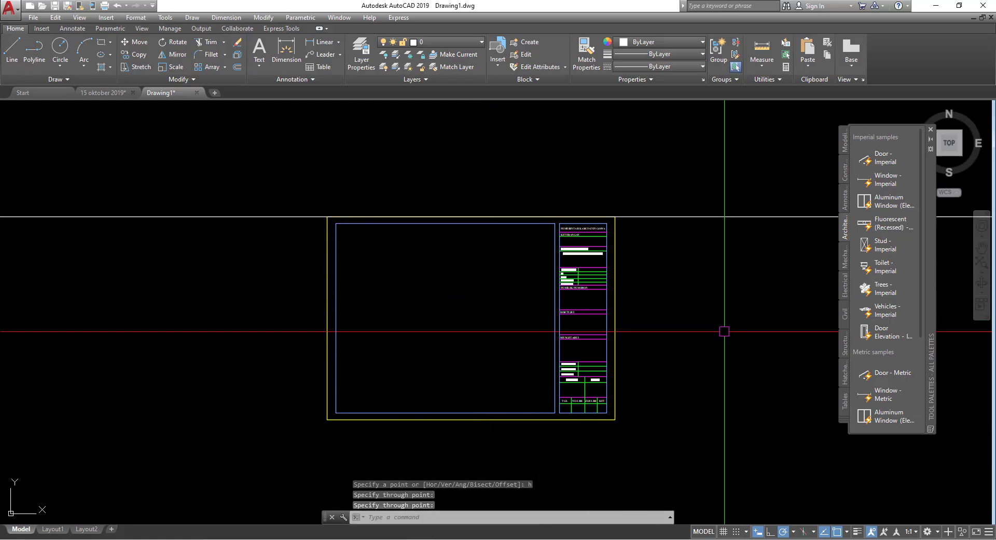
type("o")
key("Return")
type("297")
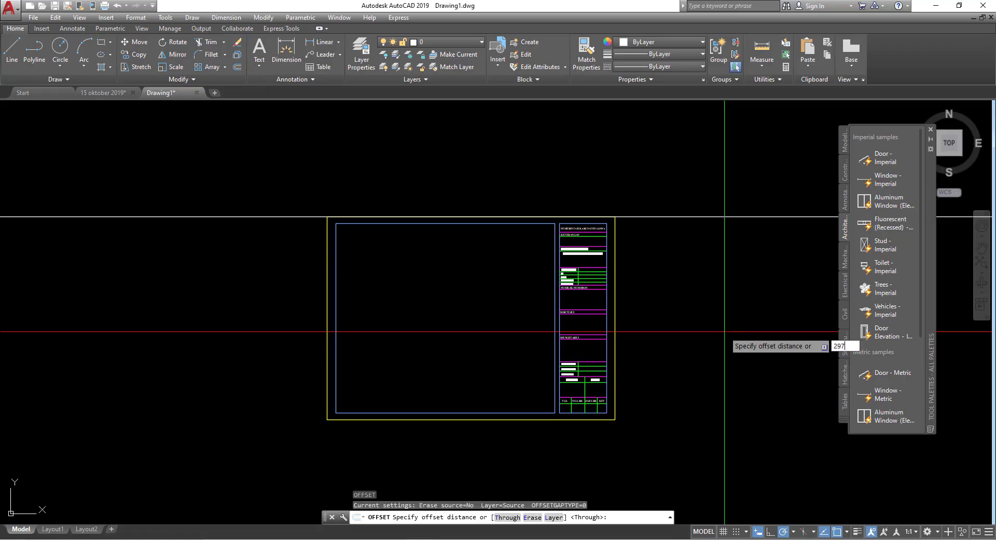
key("Return")
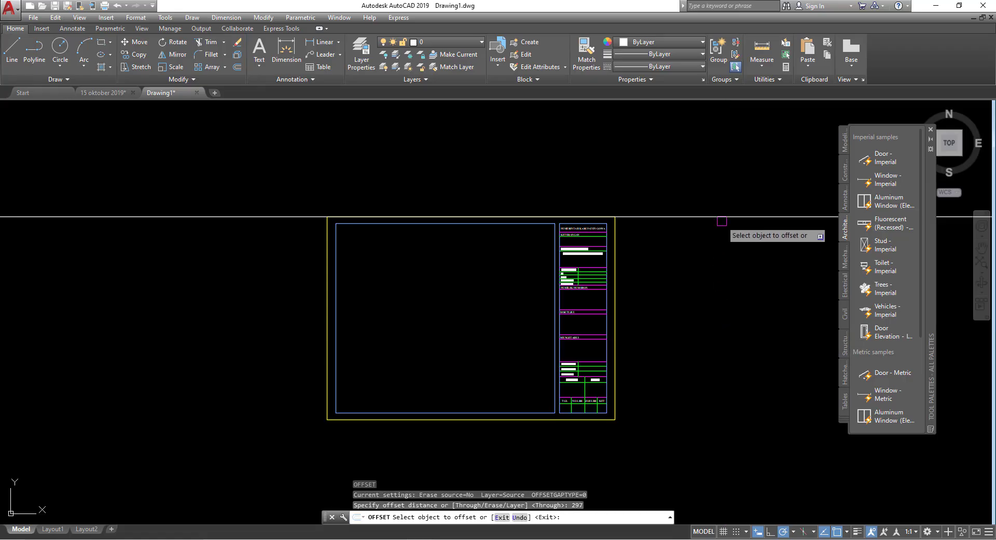
left_click(721, 218)
left_click(727, 363)
scroll(311, 457, "up", 5)
key("Escape")
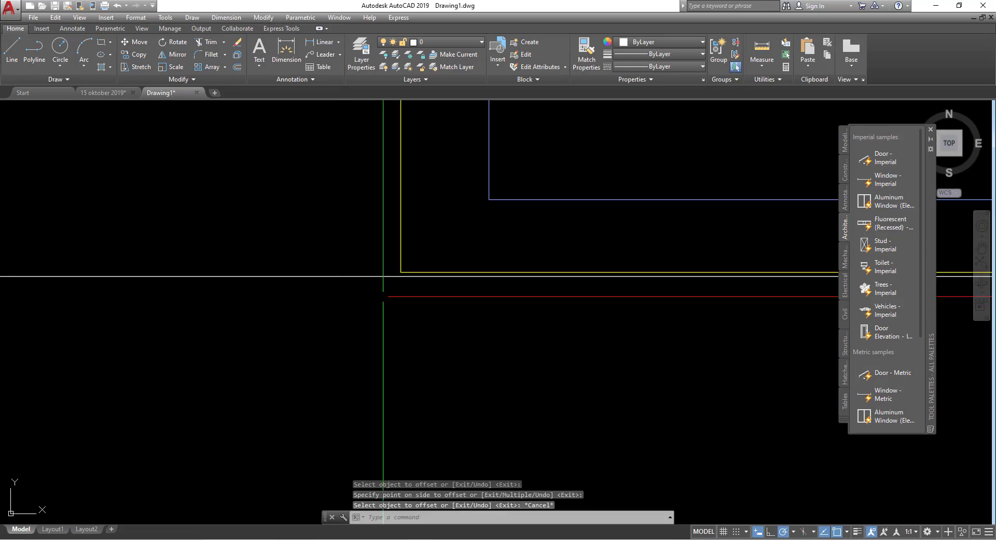
Select the yellow sheet border and grab a corner grip, then cancel the stretch.
left_click(429, 284)
scroll(473, 299, "up", 2)
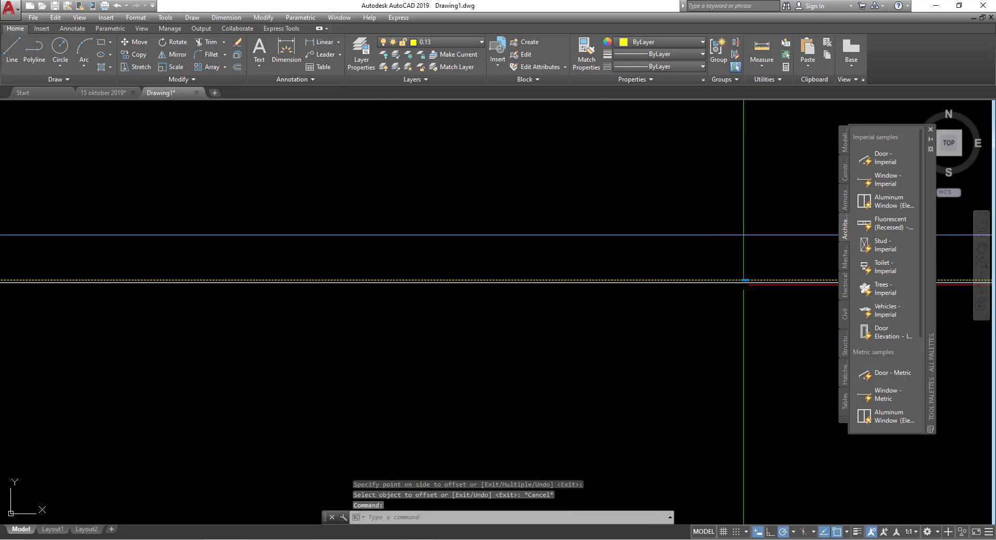
scroll(744, 281, "up", 3)
left_click(732, 275)
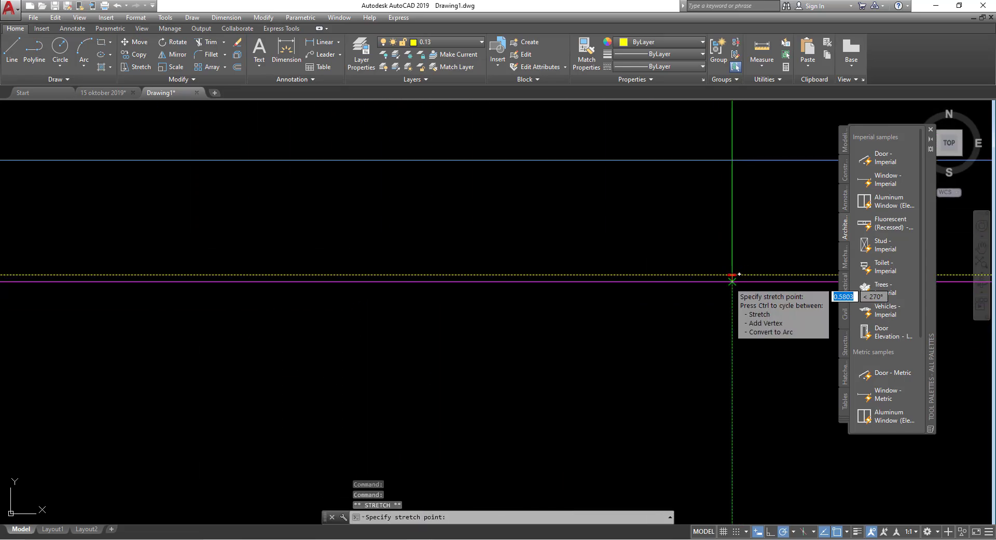
key("Escape")
scroll(524, 329, "down", 3)
scroll(496, 327, "down", 3)
scroll(627, 342, "up", 3)
Crossing-select the two construction lines and erase them.
left_click(618, 362)
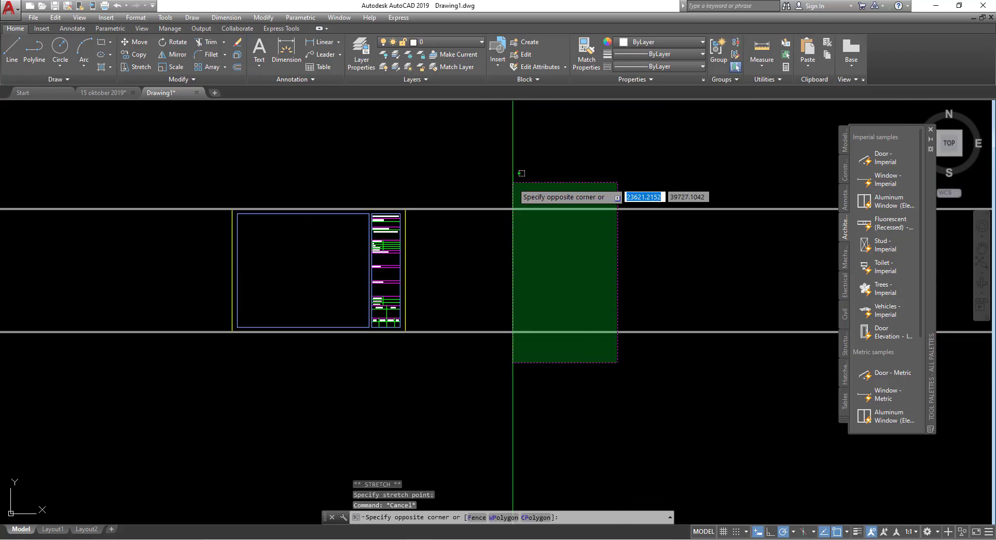
left_click(515, 205)
type("e")
key("Return")
scroll(176, 291, "up", 2)
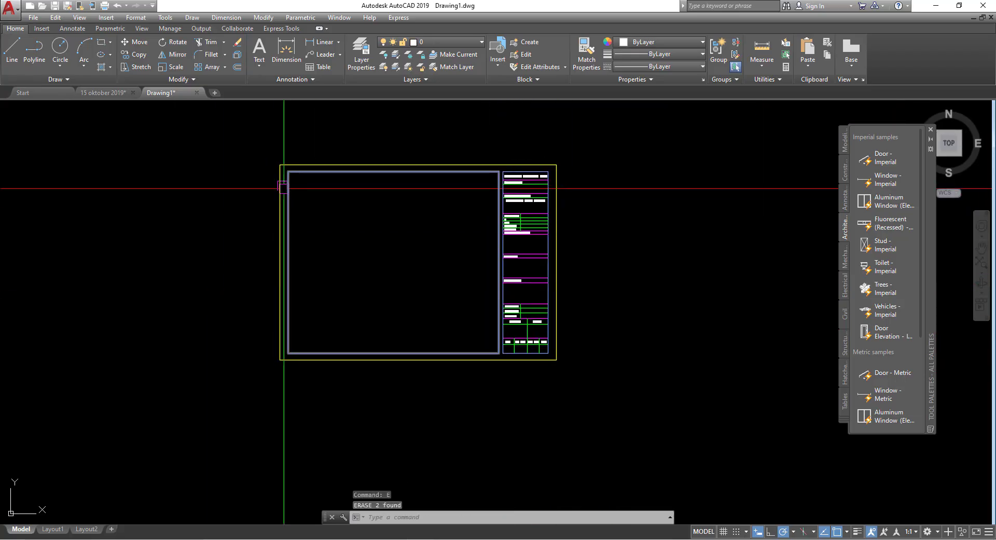
Window-select all 51 objects of the title-block sheet.
scroll(487, 240, "up", 2)
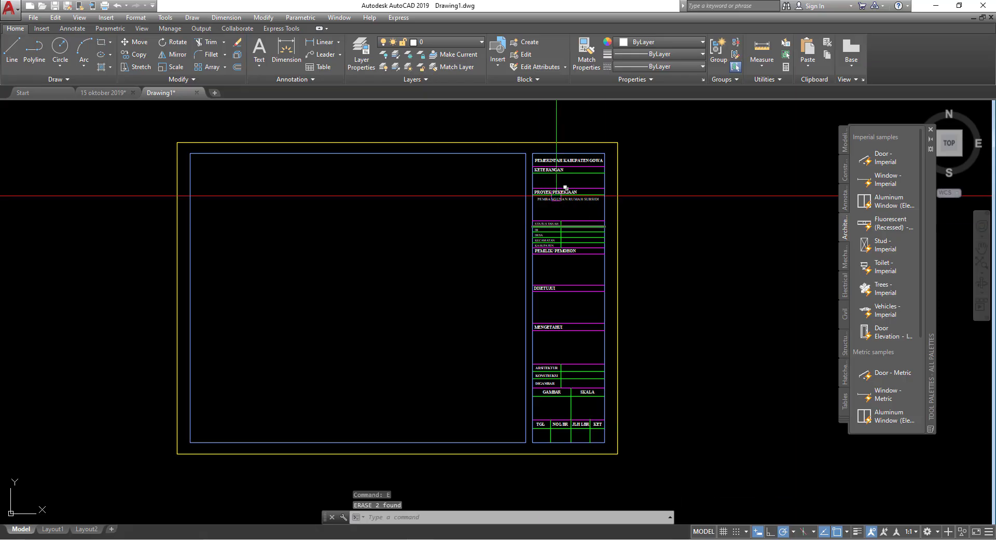
middle_click_drag(377, 167, 262, 183)
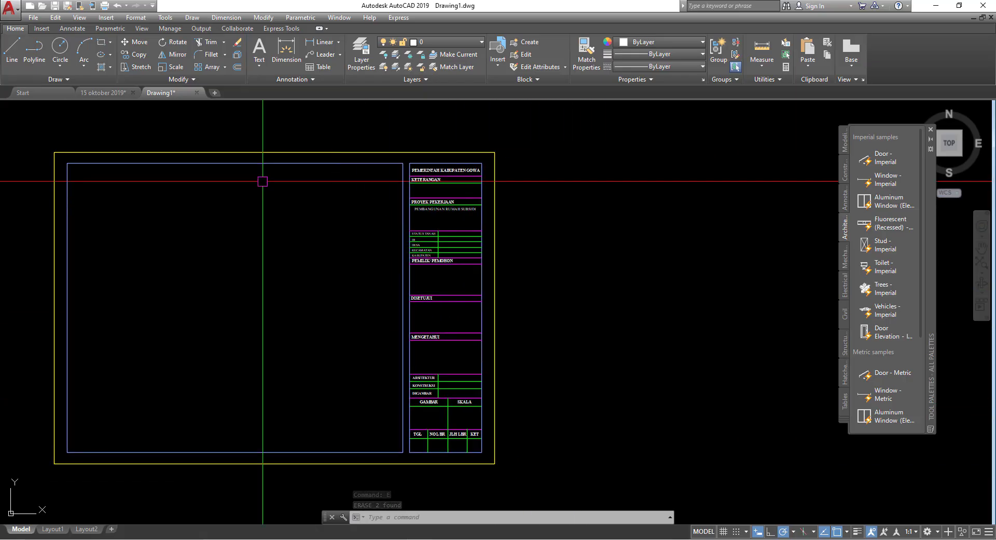
middle_click_drag(156, 161, 204, 144)
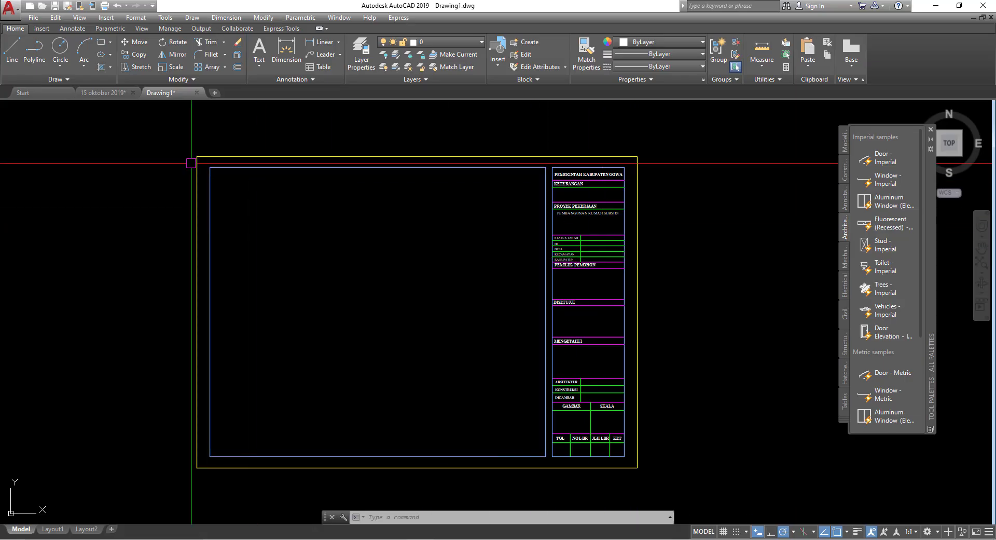
scroll(195, 160, "up", 2)
left_click(210, 160)
scroll(239, 174, "down", 6)
scroll(301, 203, "up", 2)
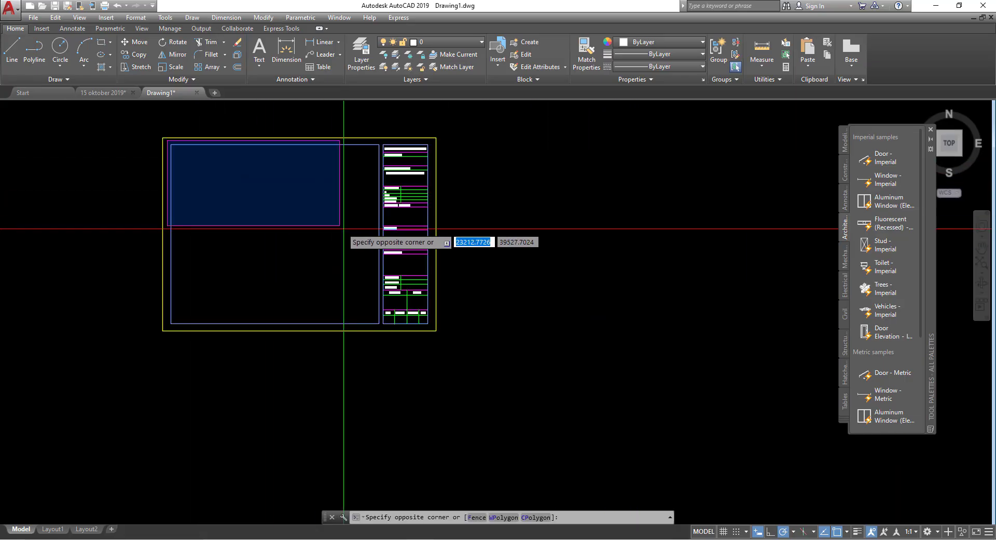
scroll(415, 285, "up", 2)
scroll(486, 363, "up", 1)
left_click(483, 387)
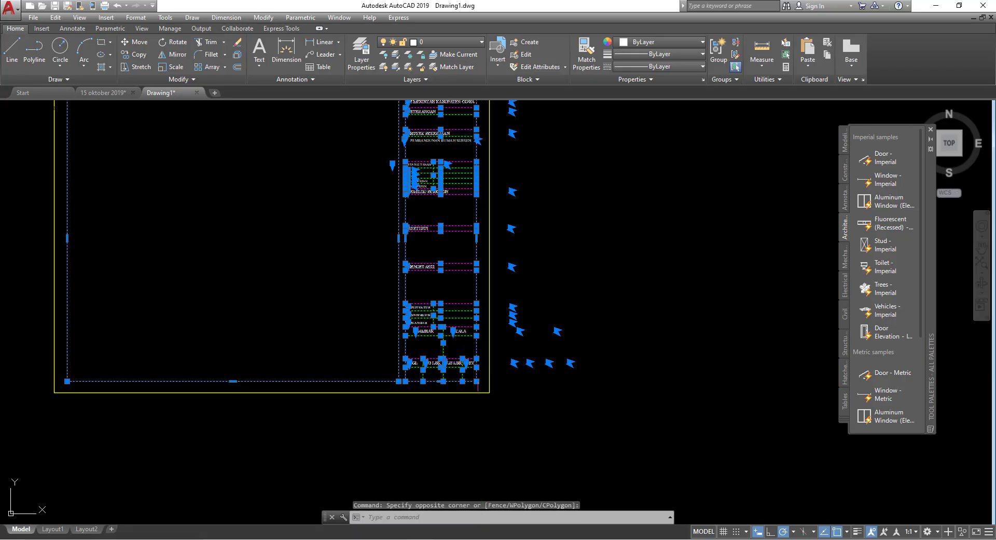
scroll(487, 383, "down", 2)
scroll(454, 246, "up", 2)
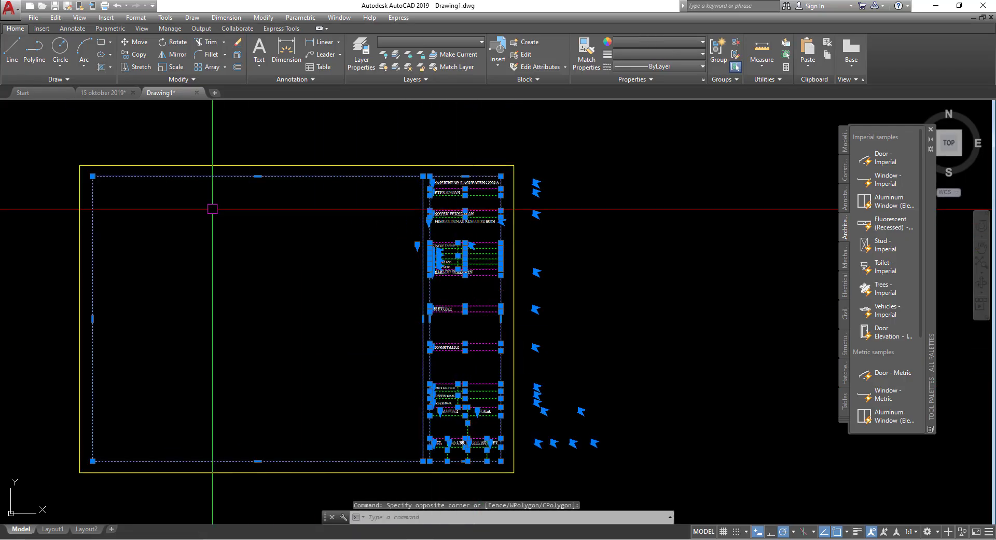
scroll(83, 166, "up", 2)
left_click(91, 175)
scroll(235, 250, "down", 4)
scroll(356, 285, "up", 1)
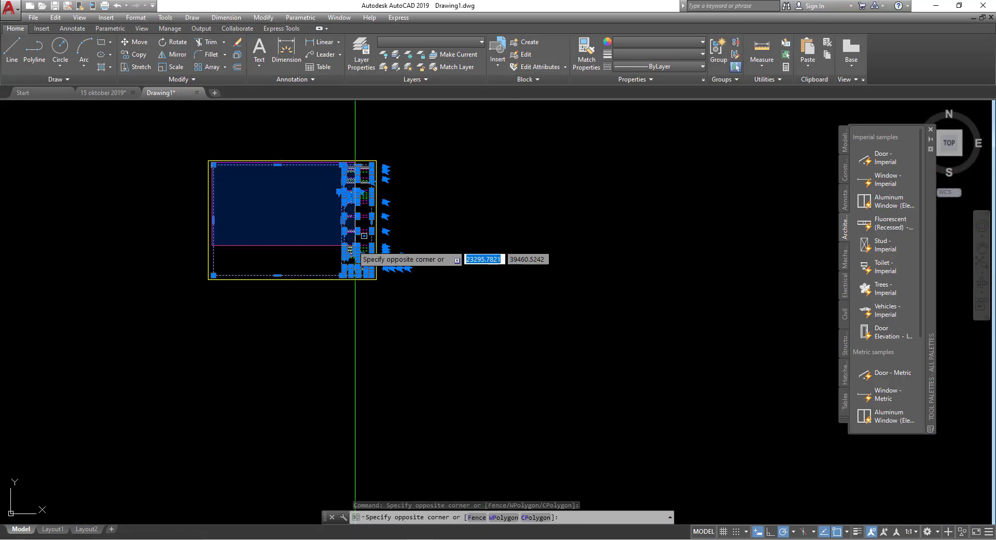
scroll(400, 329, "up", 2)
left_click(399, 320)
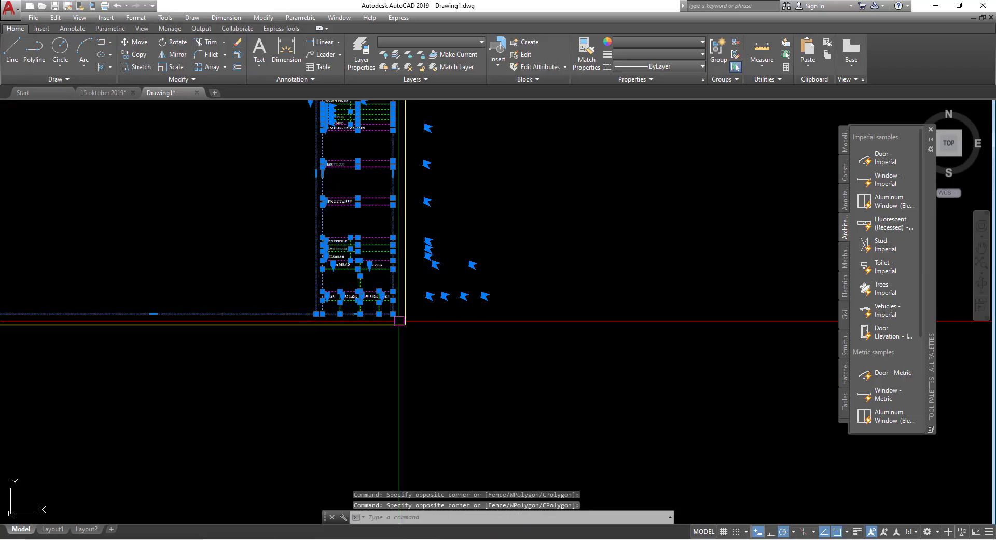
Create the block 'Kop Gambar' from the selection with a picked base point.
type("B")
key("Return")
type("Kop Gambar")
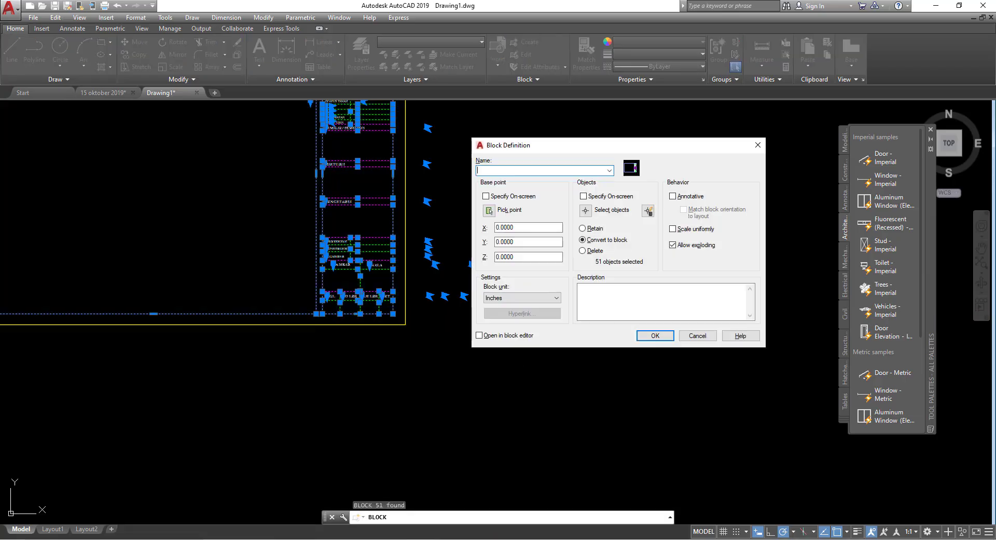
left_click(489, 211)
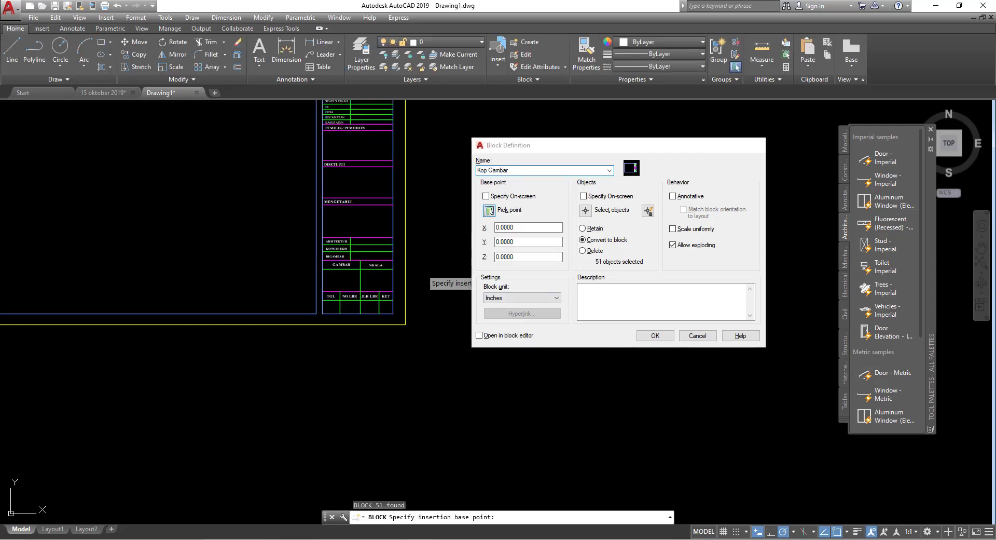
left_click(404, 325)
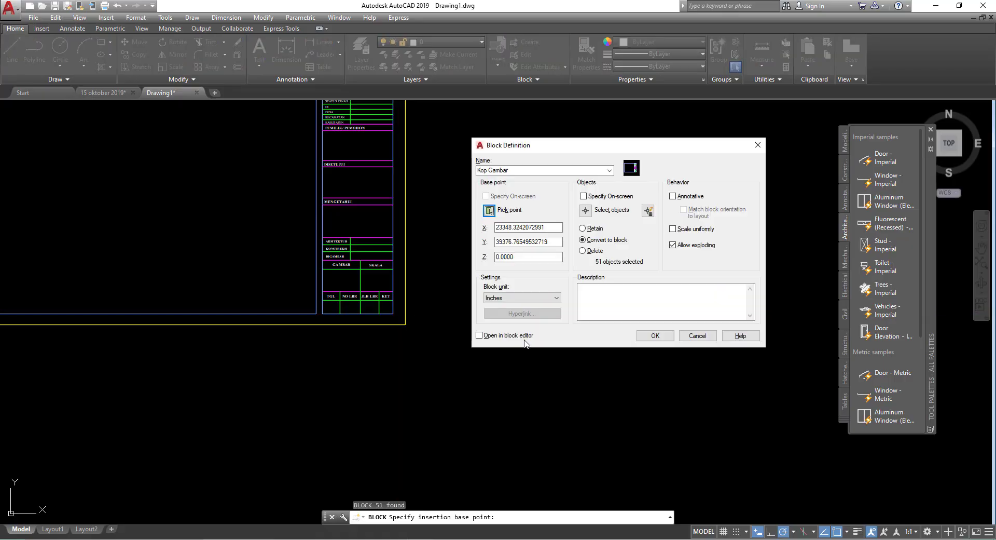
left_click(656, 335)
scroll(423, 208, "down", 5)
Zoom and pan to frame the Kop Gambar sheet and the space to its right.
scroll(420, 248, "up", 6)
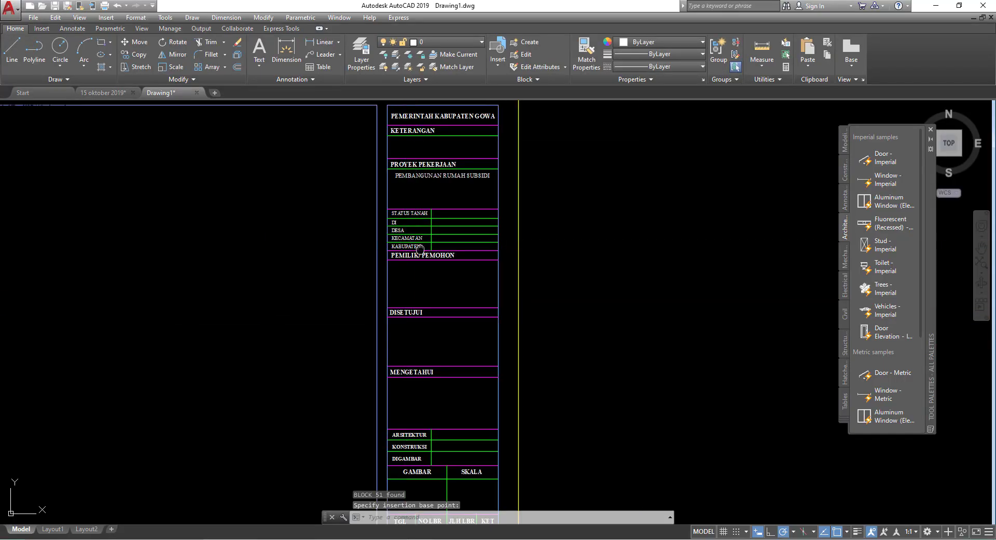
middle_click_drag(420, 248, 418, 277)
middle_click_drag(436, 200, 342, 181)
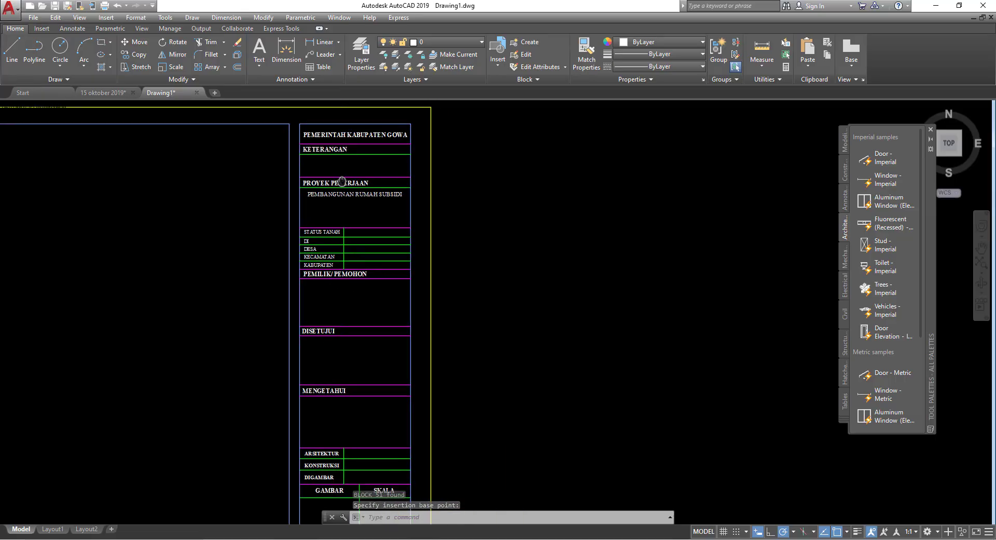
scroll(348, 224, "down", 1)
scroll(332, 223, "up", 4)
scroll(301, 258, "down", 1)
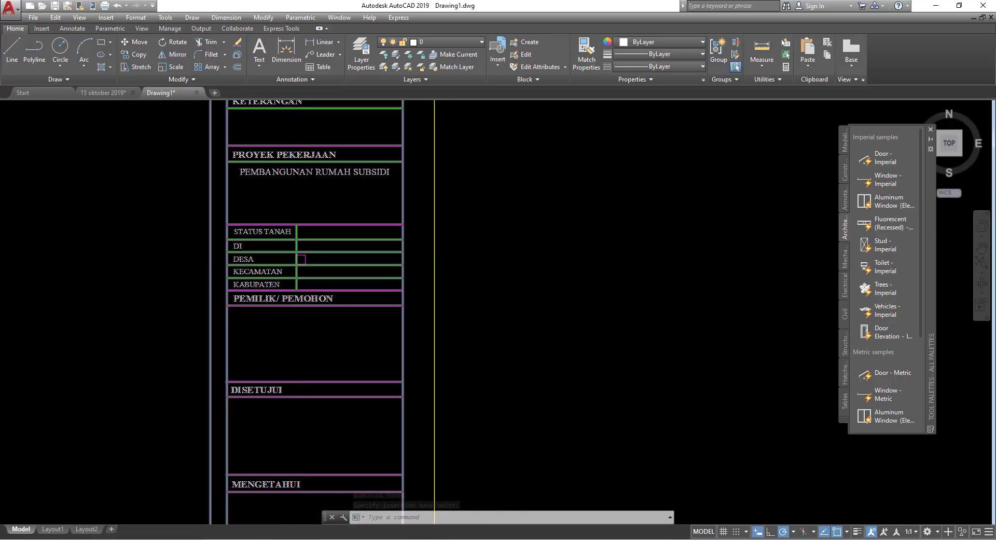
scroll(299, 244, "down", 2)
scroll(288, 207, "up", 3)
scroll(282, 229, "down", 1)
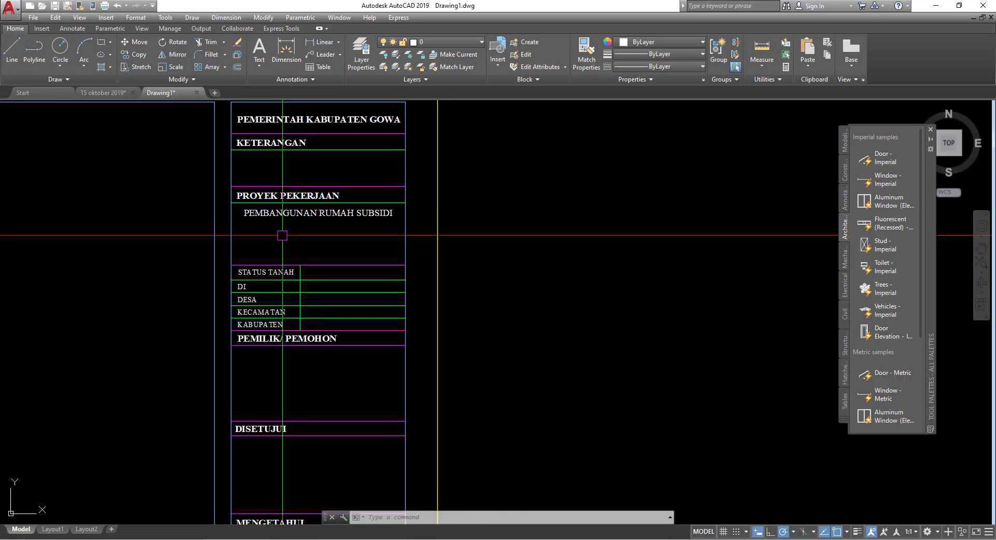
scroll(285, 207, "down", 4)
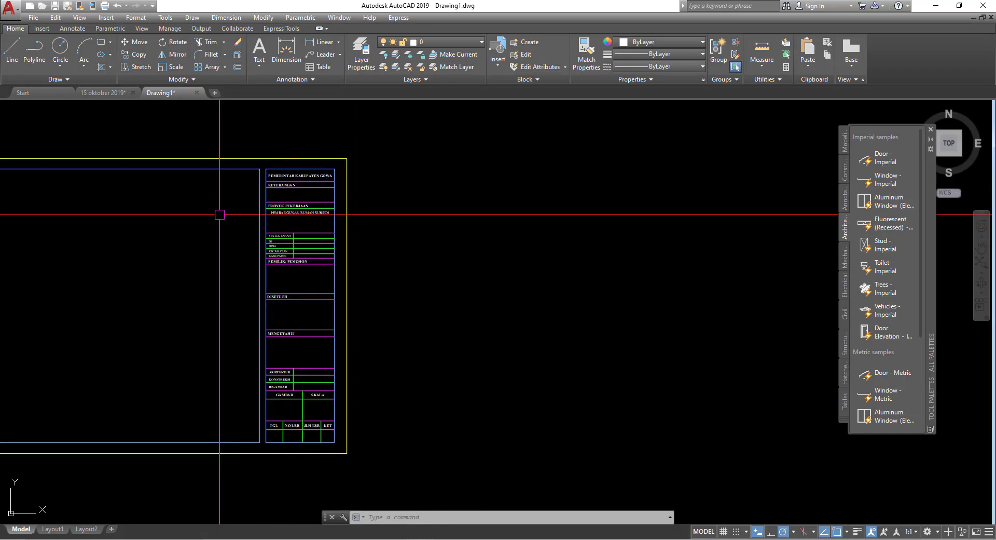
scroll(335, 202, "down", 2)
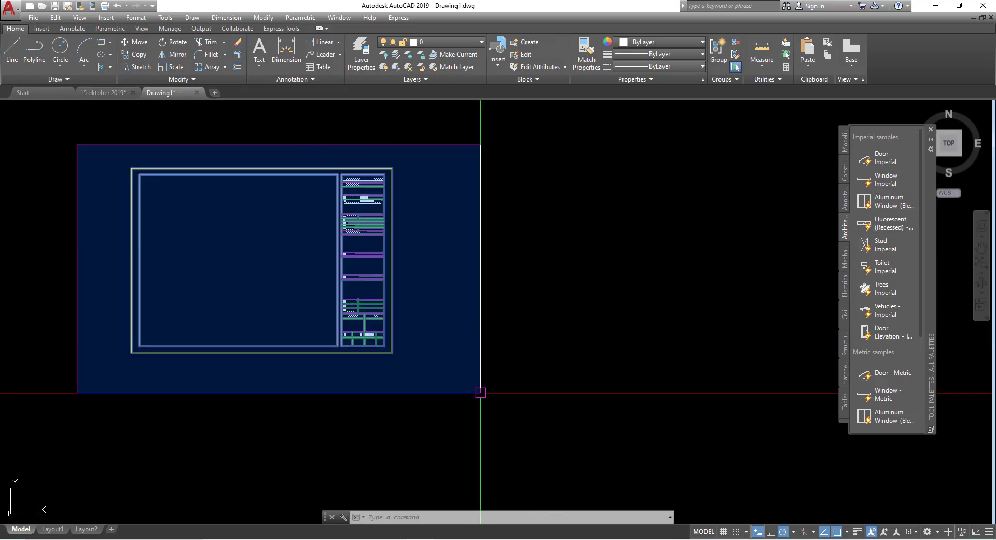
Copy the whole title-block sheet to the right, placing copies side by side, then exit COPY.
left_click(478, 393)
left_click(134, 54)
left_click(206, 257)
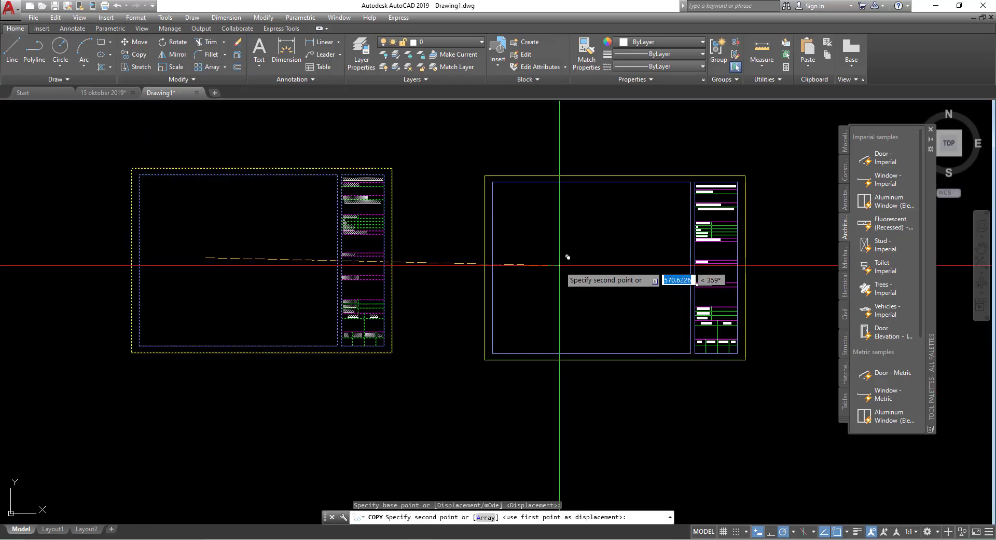
left_click(583, 256)
scroll(528, 256, "down", 4)
left_click(557, 256)
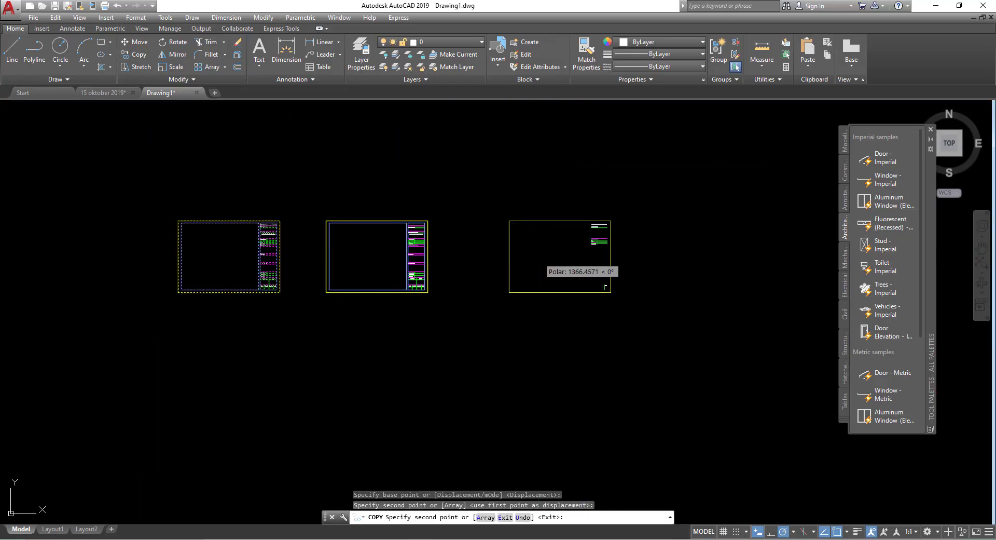
right_click(526, 200)
left_click(540, 210)
scroll(519, 207, "up", 5)
scroll(267, 229, "up", 2)
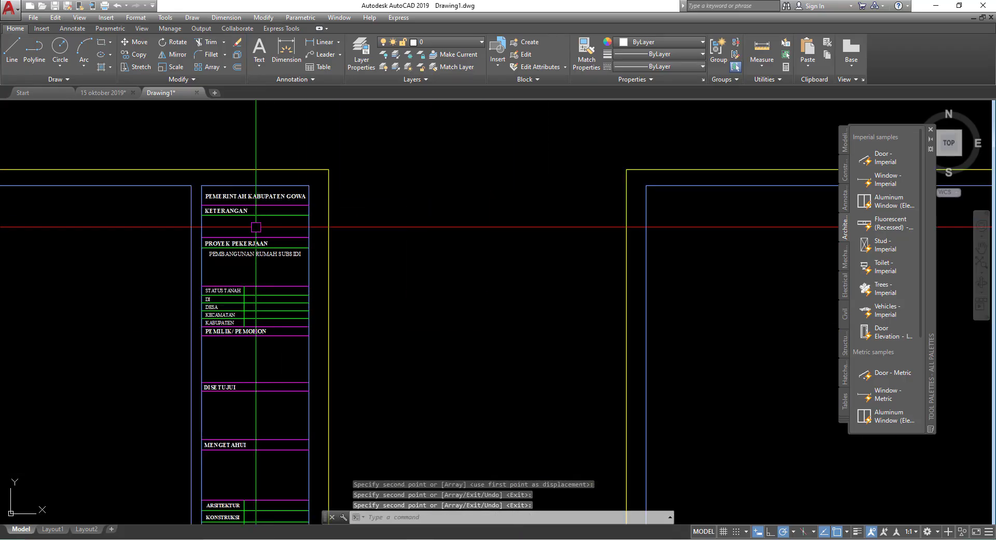
scroll(223, 208, "up", 1)
scroll(228, 262, "up", 2)
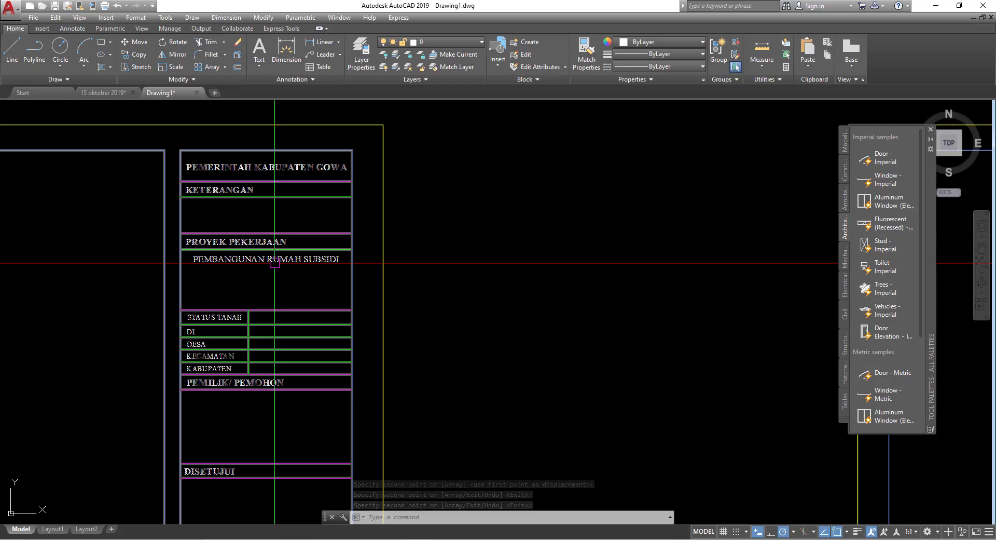
scroll(274, 263, "down", 2)
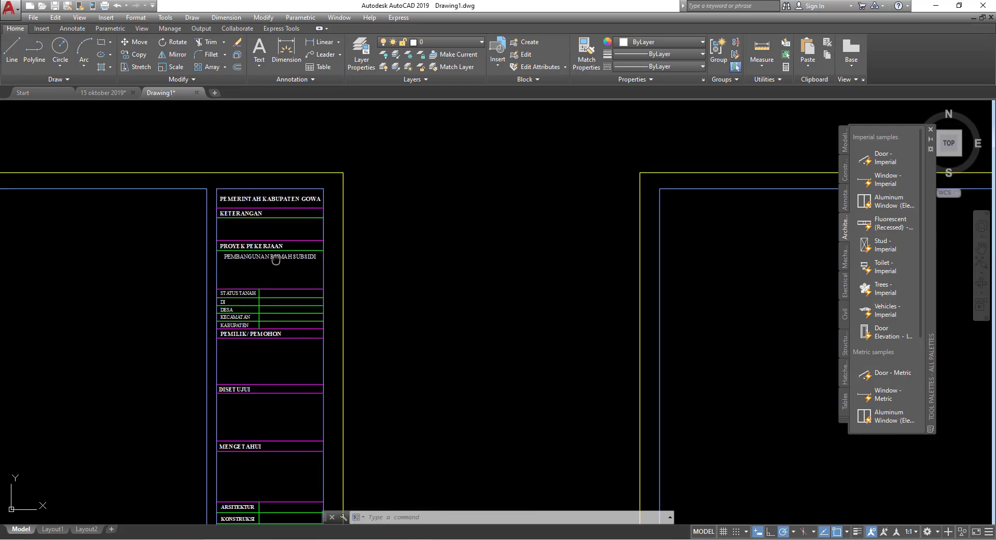
Open the Kop Gambar title block for editing in the Block Editor.
double_click(290, 239)
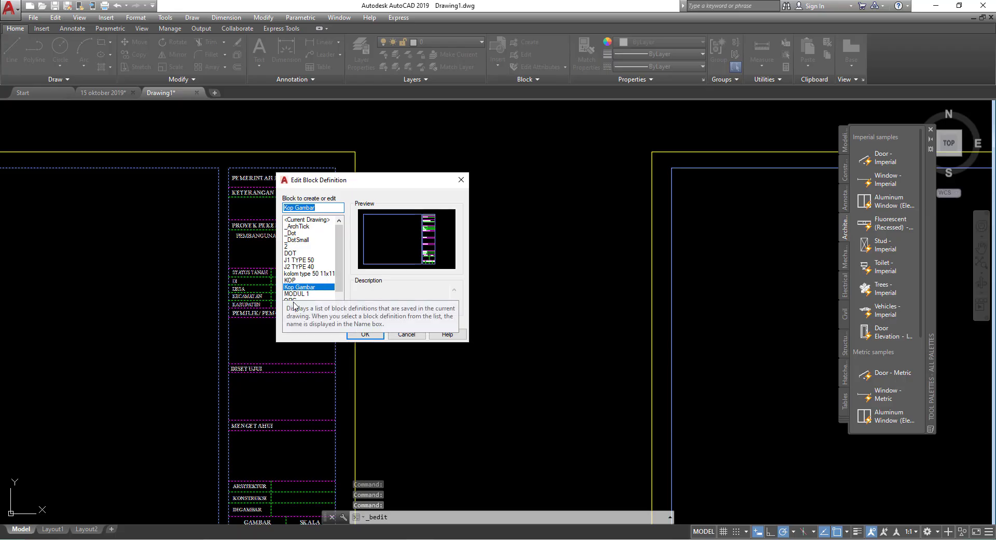
left_click(366, 334)
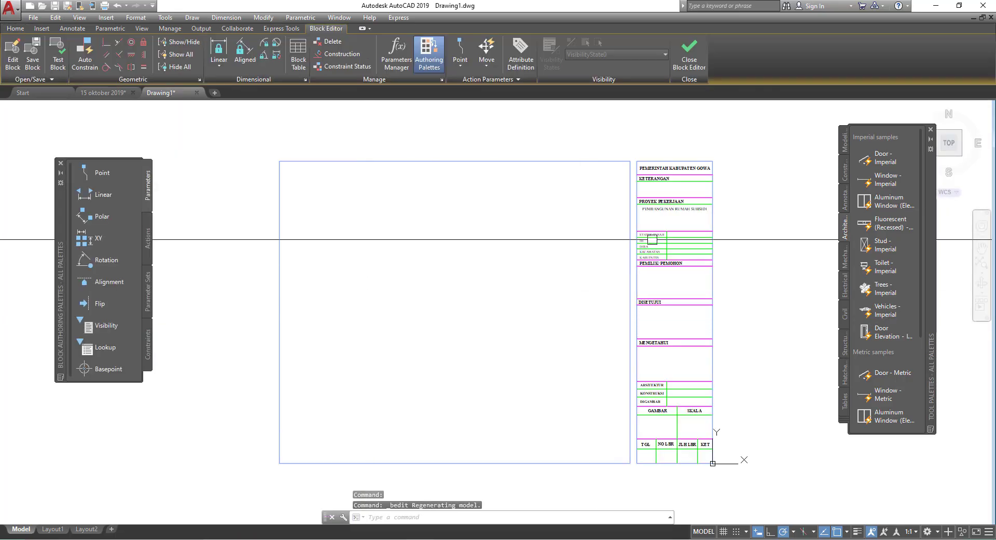
scroll(694, 209, "up", 3)
Add the line 'RUMAH TYPE 36/78' below 'PEMBANGUNAN RUMAH SUBSIDI' in the project text.
left_click(695, 209)
middle_click_drag(694, 208, 541, 213)
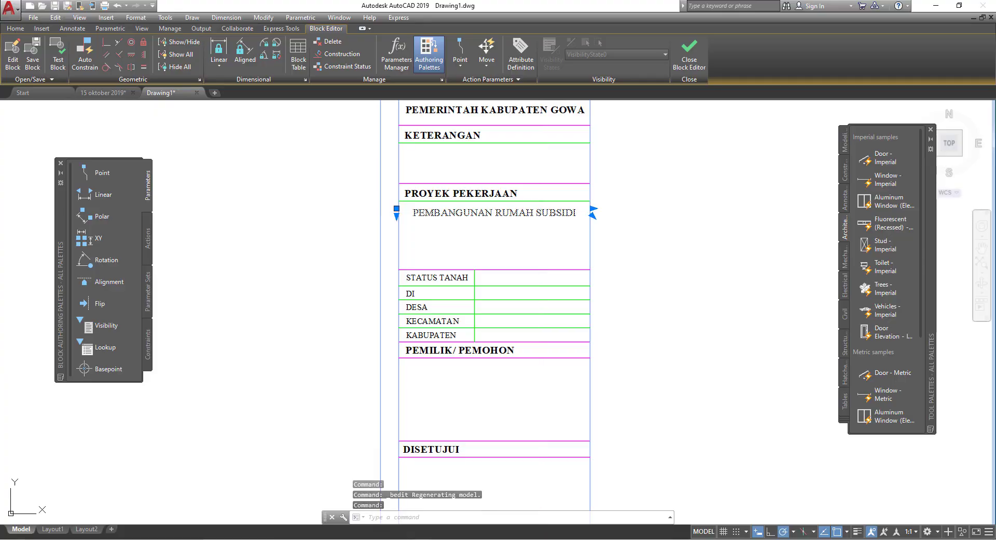
double_click(556, 217)
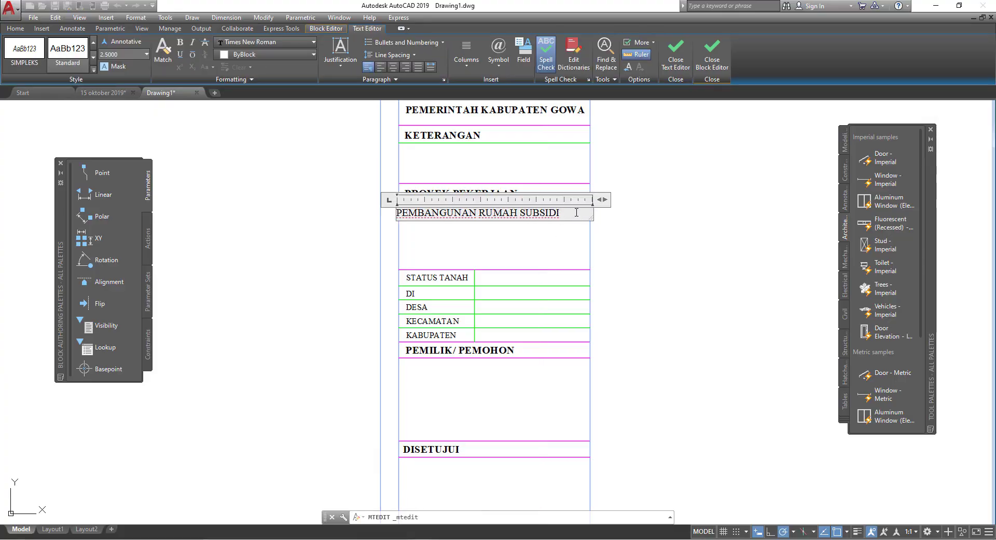
key("Return")
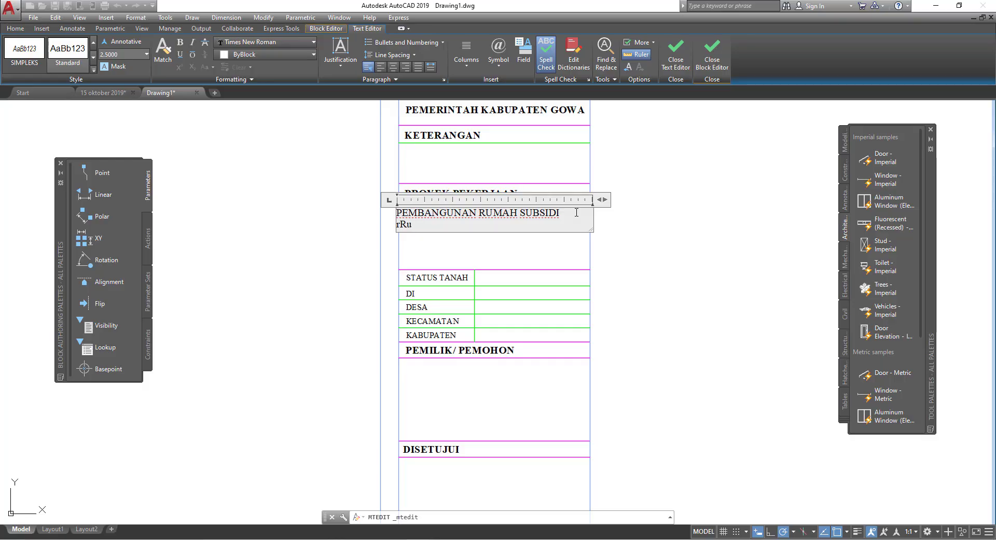
key("BackSpace")
key("BackSpace")
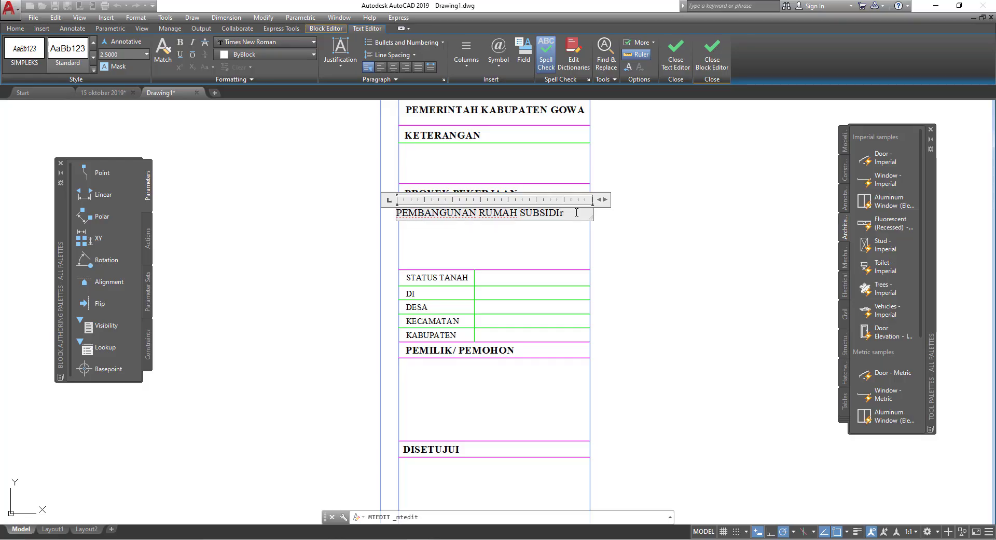
key("Return")
type("RUMAH TYPE 36/78")
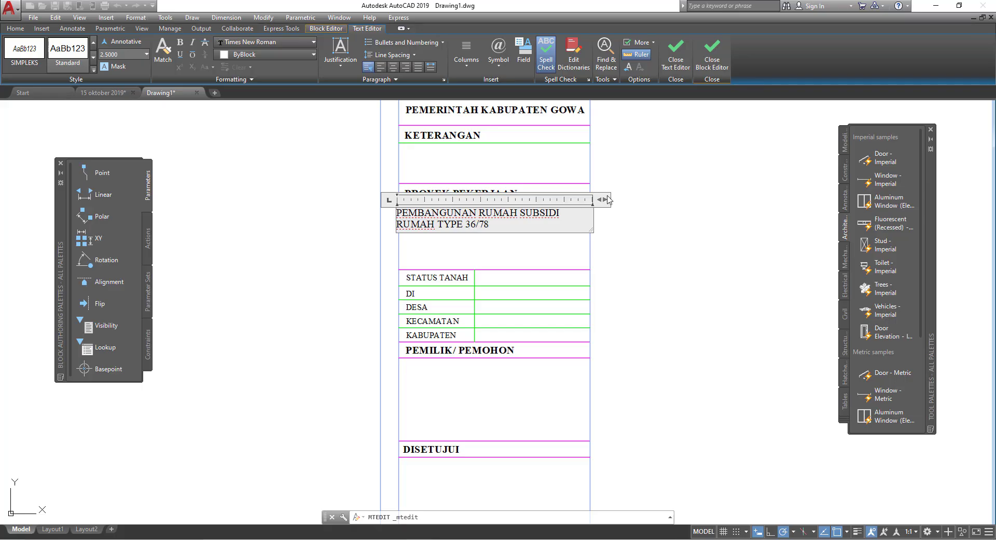
left_click(530, 250)
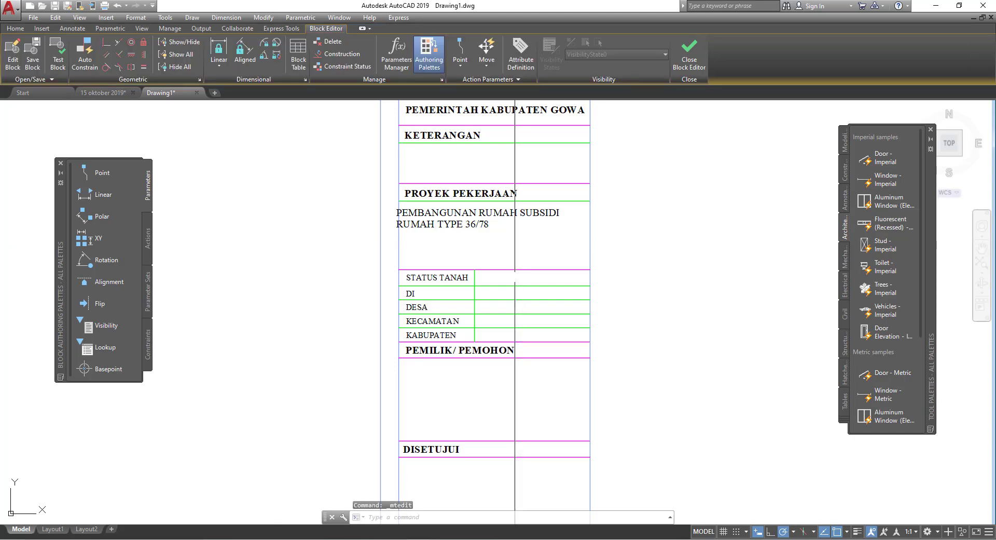
Centre-align all of the two-line project text in the title block.
double_click(488, 226)
key("ctrl+a")
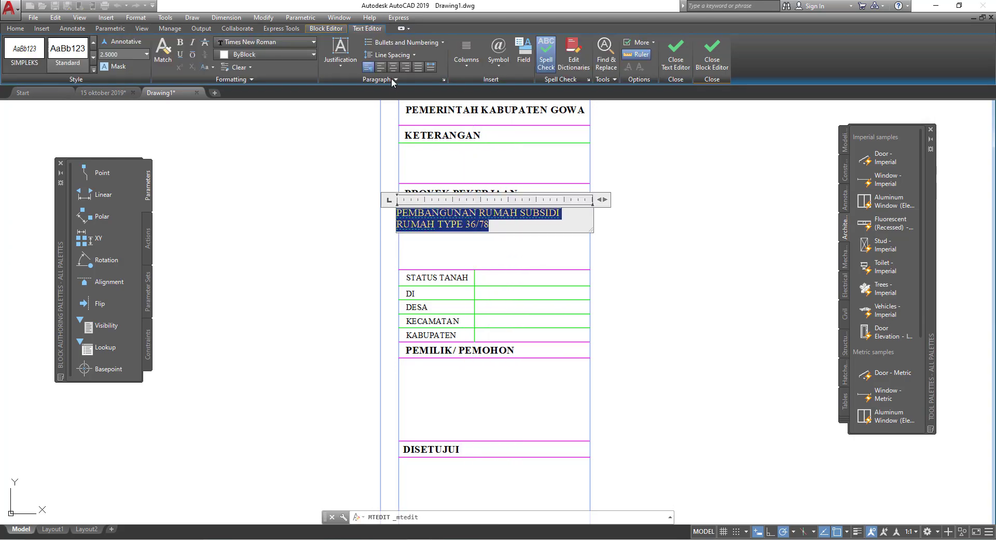
left_click(393, 67)
left_click(338, 204)
Close the Block Editor and save the changes to Kop Gambar.
mouse_move(440, 223)
middle_mouse_down()
mouse_move(472, 256)
mouse_move(482, 161)
middle_mouse_up()
scroll(492, 200, "down", 2)
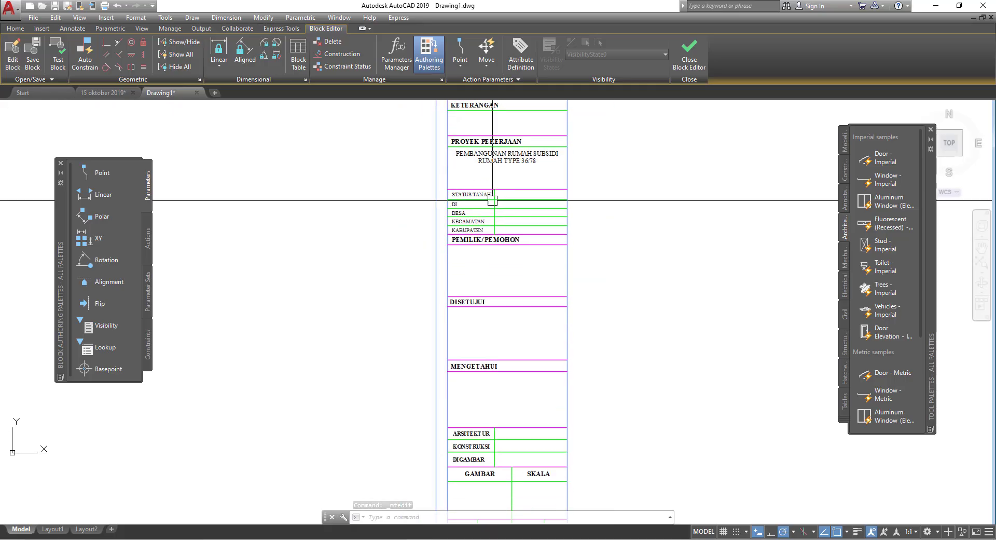
middle_click_drag(492, 199, 480, 83)
scroll(507, 359, "up", 2)
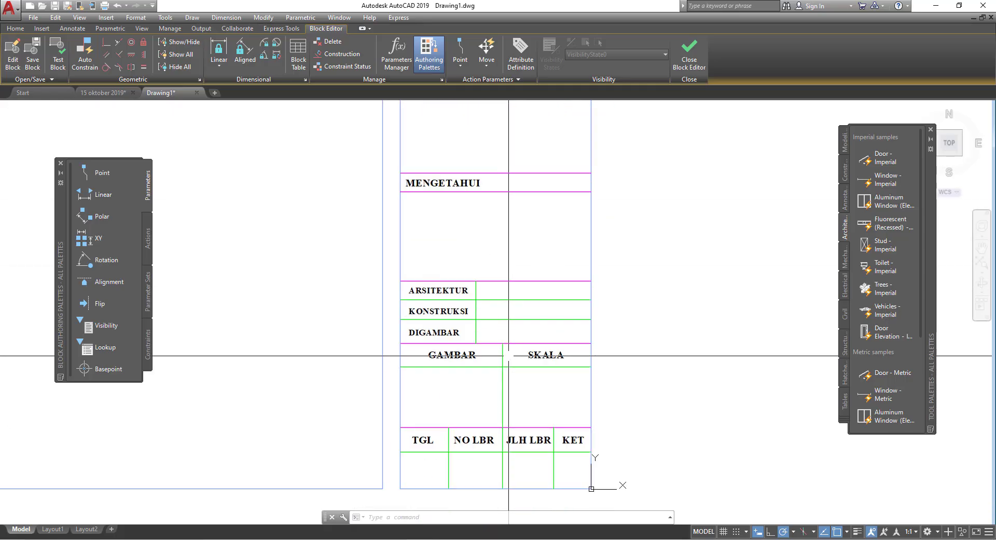
scroll(508, 356, "down", 2)
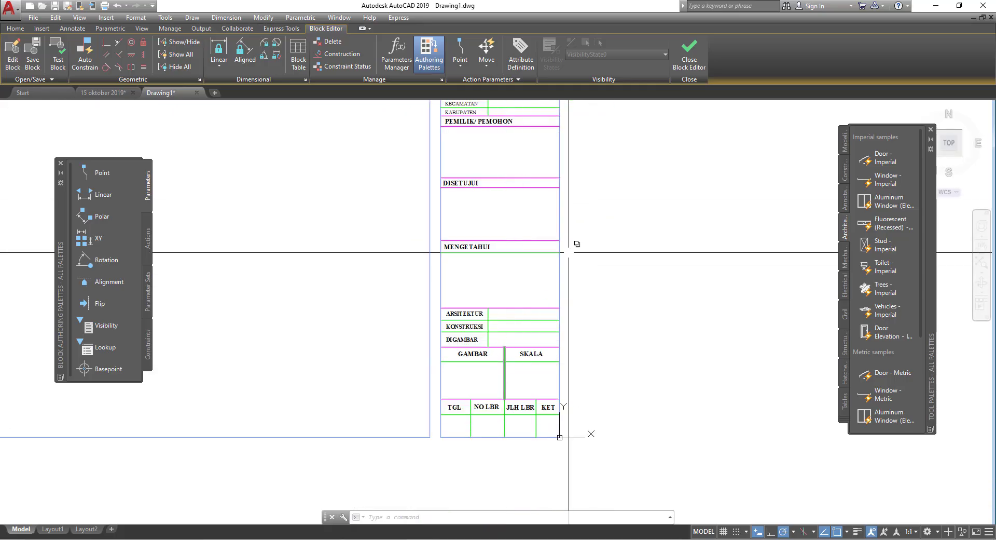
left_click(683, 60)
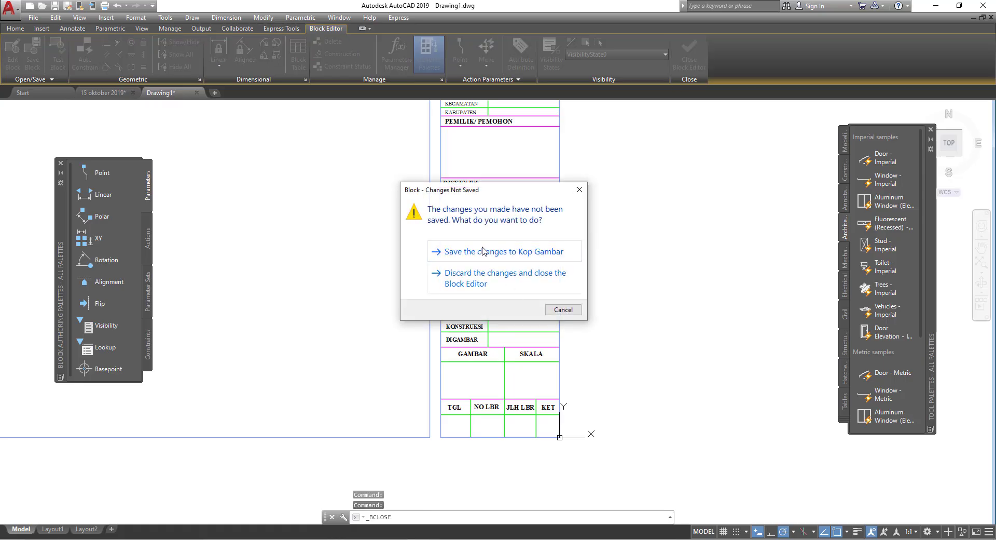
left_click(483, 251)
scroll(456, 254, "down", 5)
Window-select the middle and right title-block frames and erase them with E.
scroll(674, 259, "up", 2)
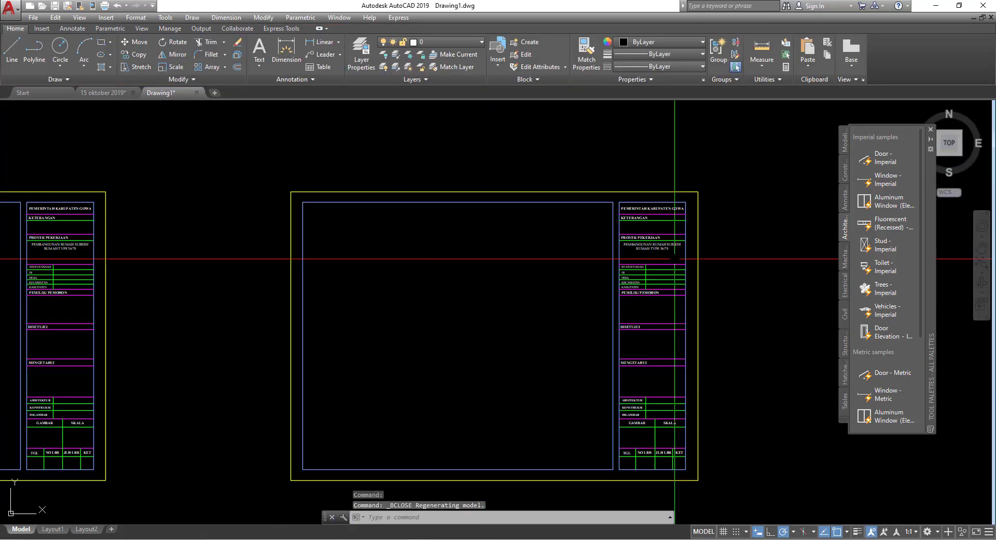
scroll(675, 258, "up", 3)
scroll(556, 258, "down", 1)
scroll(556, 259, "down", 5)
scroll(586, 258, "down", 1)
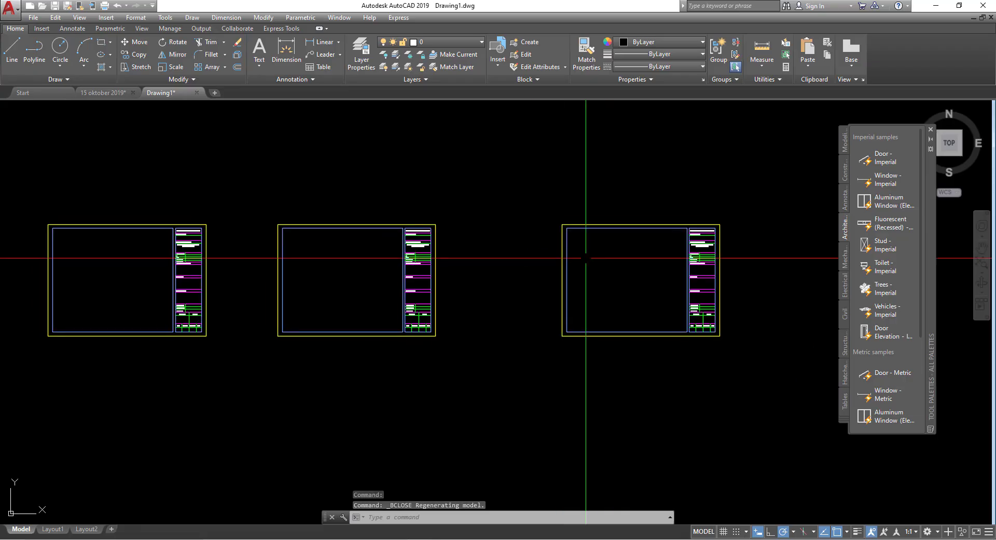
scroll(586, 258, "up", 3)
scroll(618, 248, "down", 4)
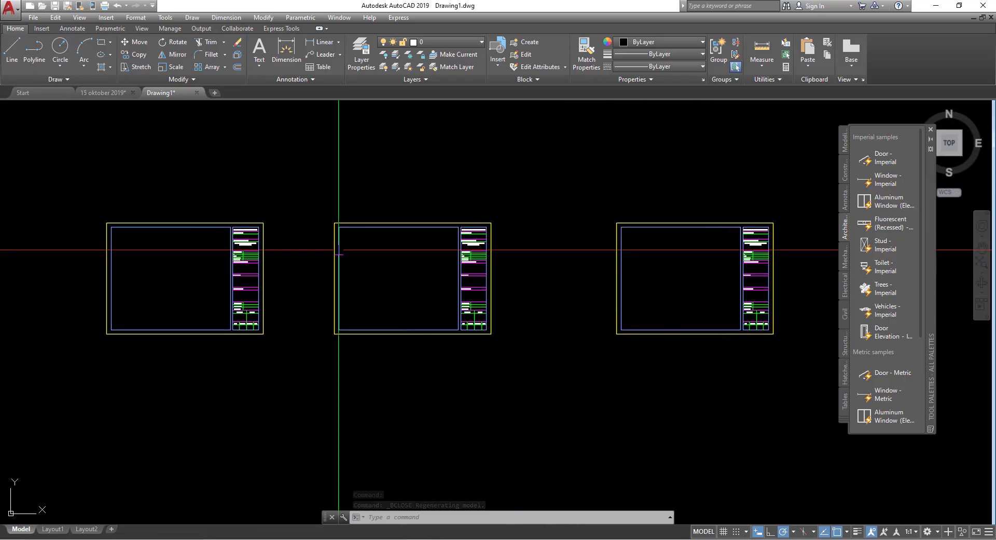
middle_click_drag(338, 251, 385, 248)
left_click(366, 189)
left_click(583, 356)
mouse_move(583, 356)
middle_mouse_down()
mouse_move(542, 313)
mouse_move(506, 305)
middle_mouse_up()
left_click(525, 174)
left_click(775, 362)
type("e")
key("Return")
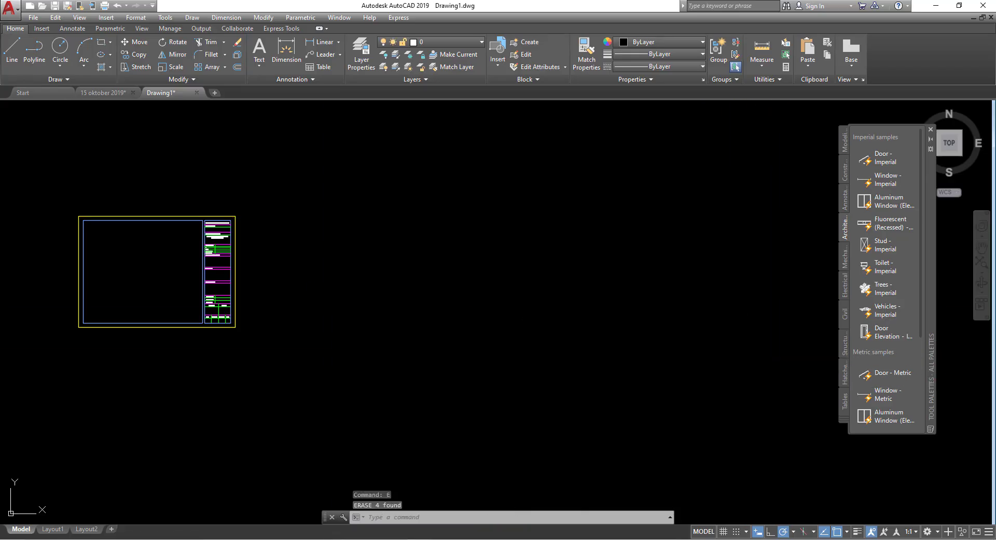
scroll(344, 282, "up", 2)
scroll(345, 283, "up", 2)
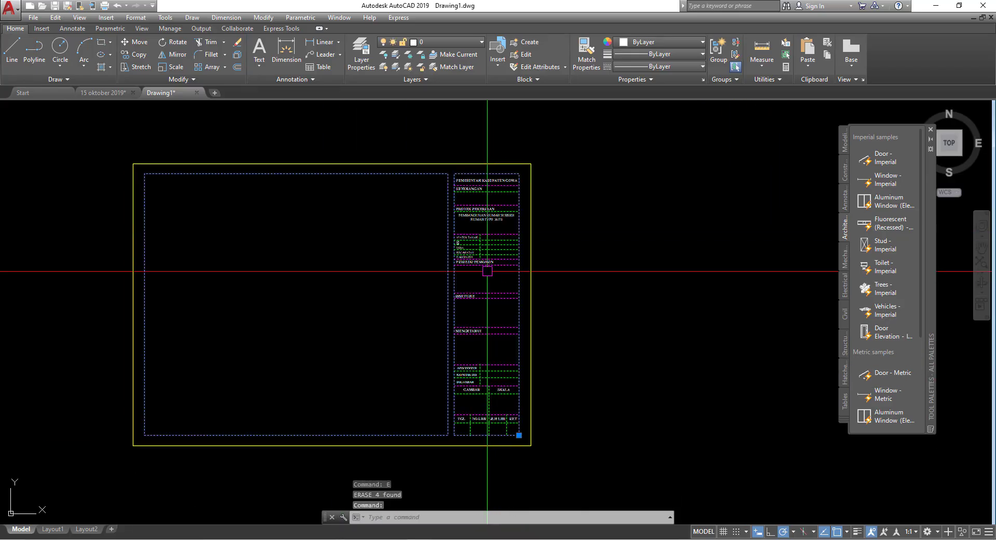
Cut the title block alone, then undo that cut to restore it.
key("Escape")
middle_click_drag(488, 270, 511, 279)
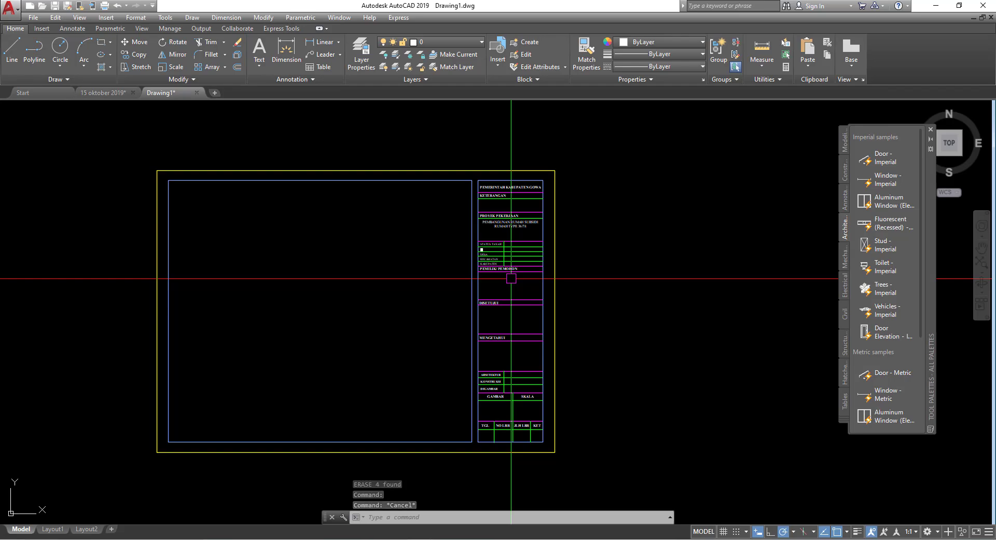
left_click(512, 260)
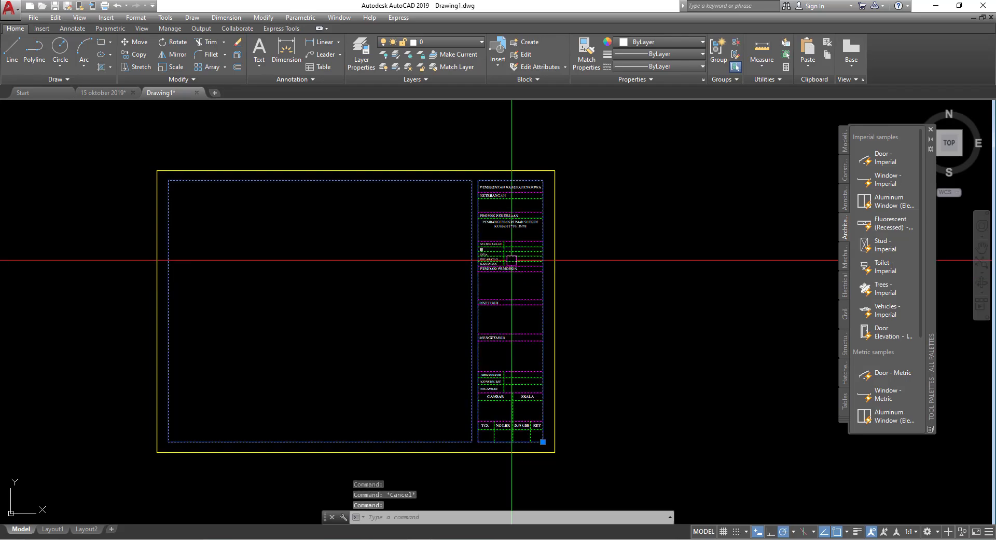
right_click(512, 260)
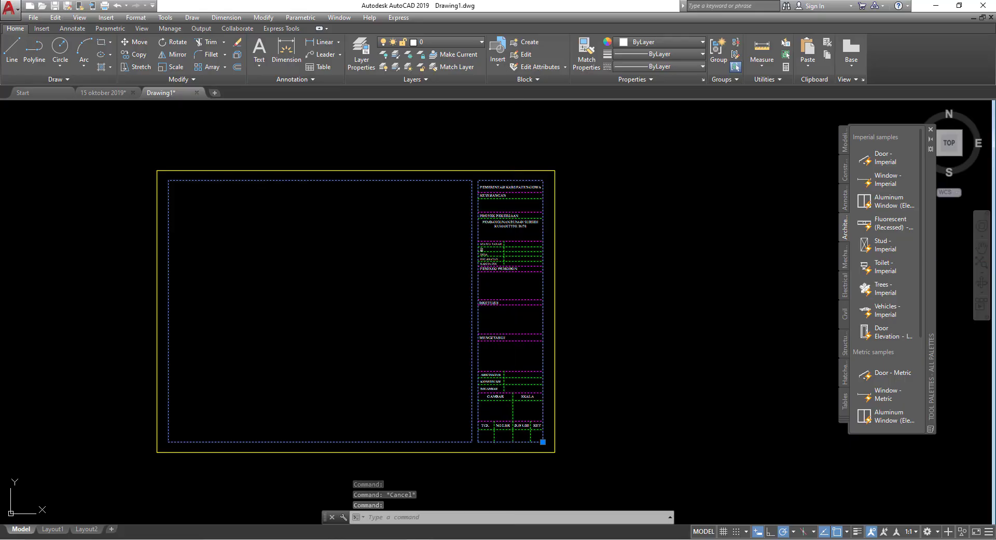
mouse_move(543, 319)
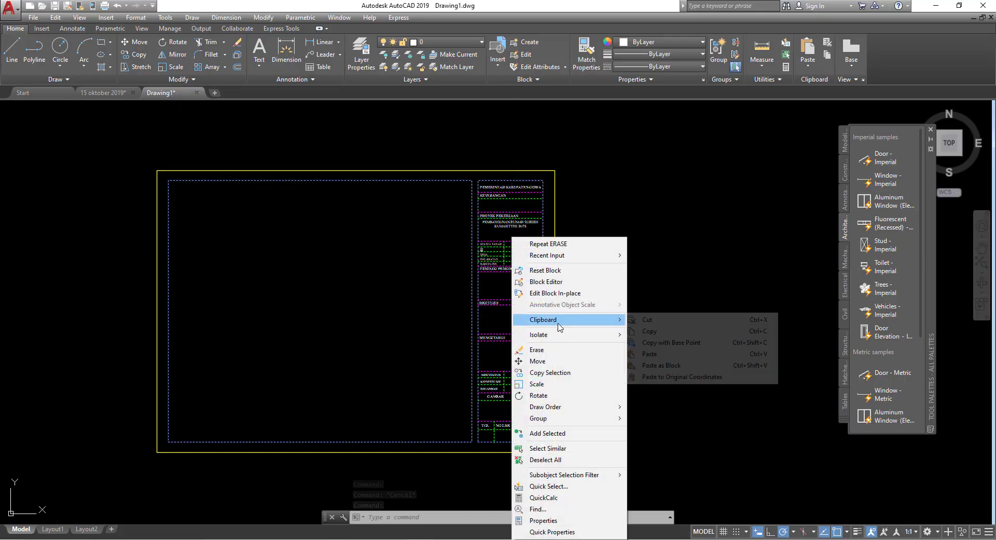
left_click(646, 320)
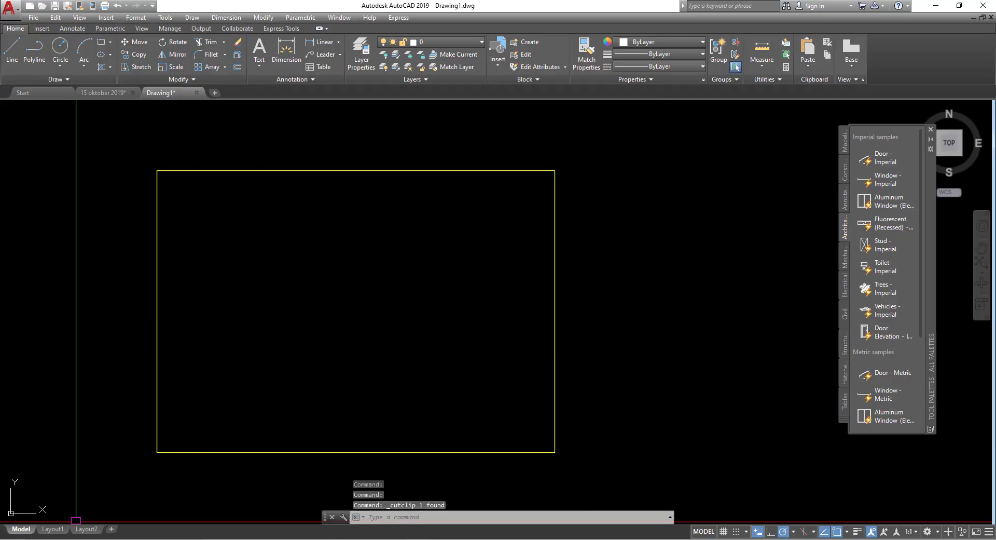
key("Escape")
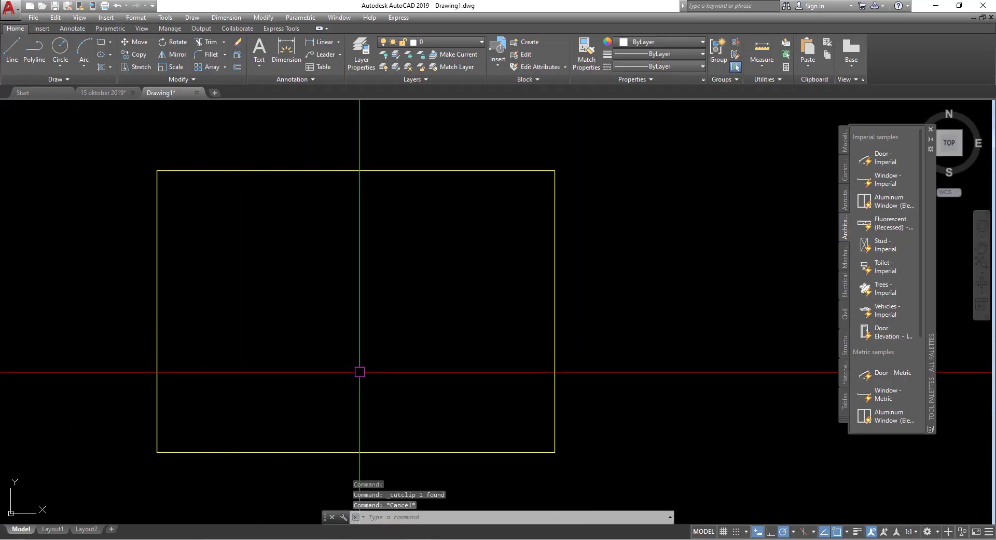
key("ctrl+z")
Window-select the whole A3 frame with its title block and cut it to the clipboard.
left_click(620, 489)
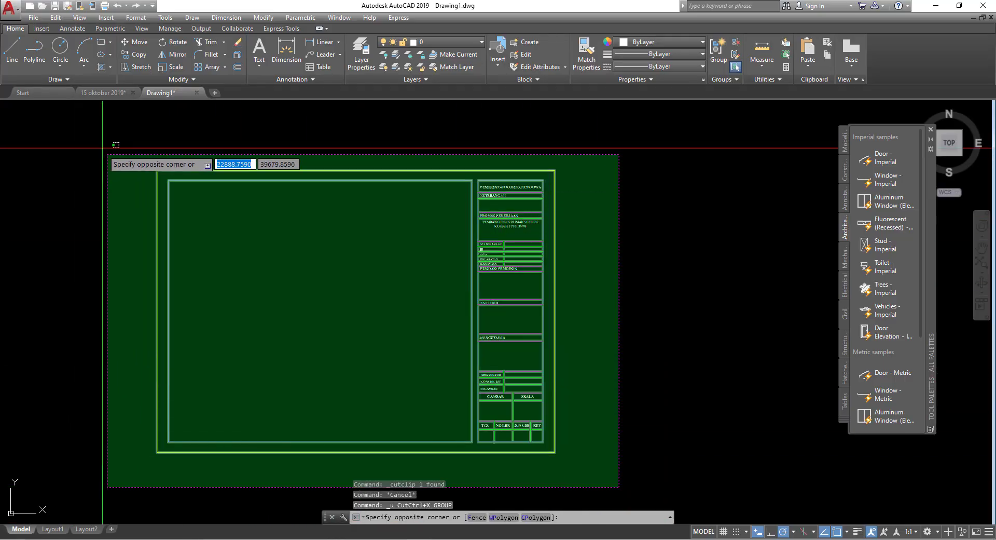
left_click(105, 152)
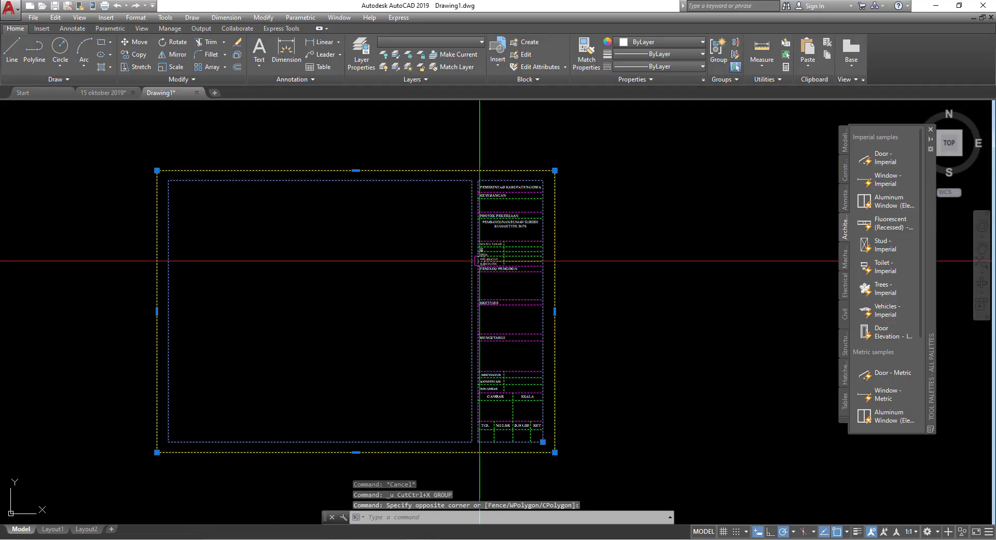
scroll(514, 251, "up", 2)
scroll(515, 250, "up", 2)
right_click(512, 255)
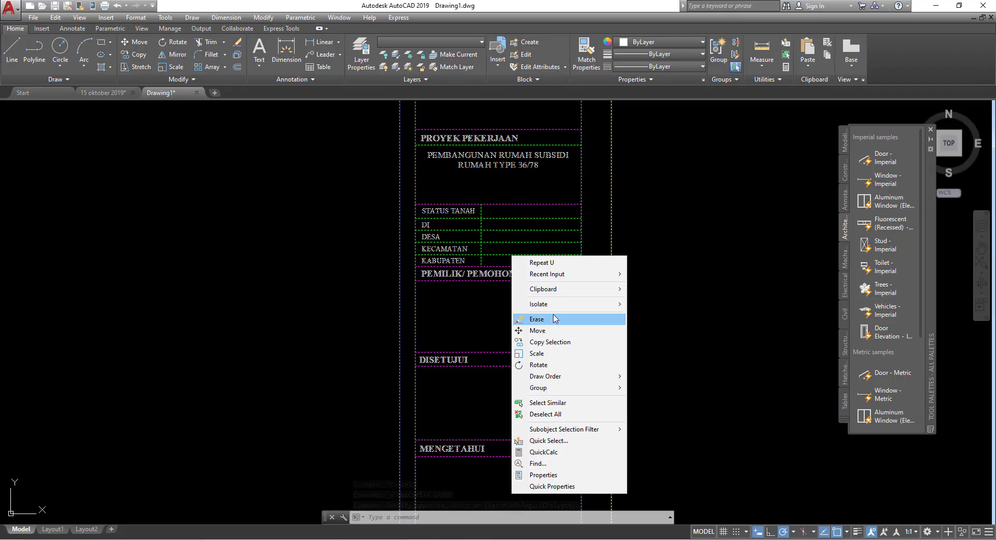
mouse_move(569, 289)
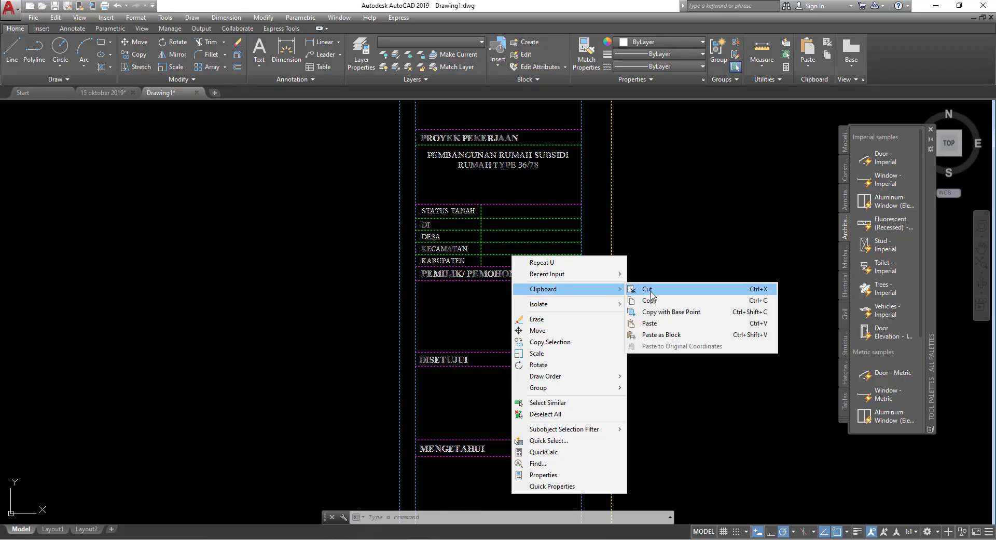
left_click(653, 293)
On Layout1, paste the cut A3 frame and Kop Gambar title block onto the sheet.
left_click(52, 529)
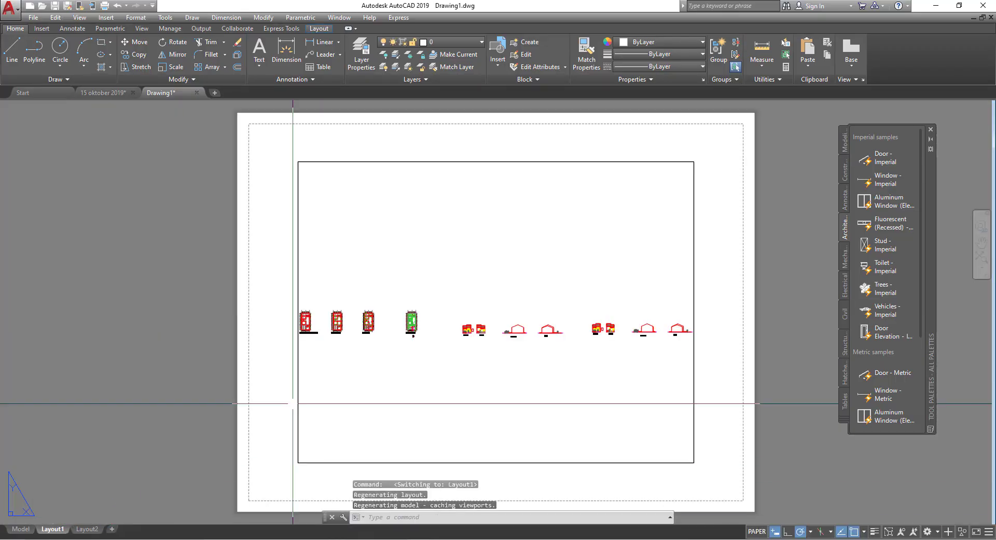
right_click(469, 256)
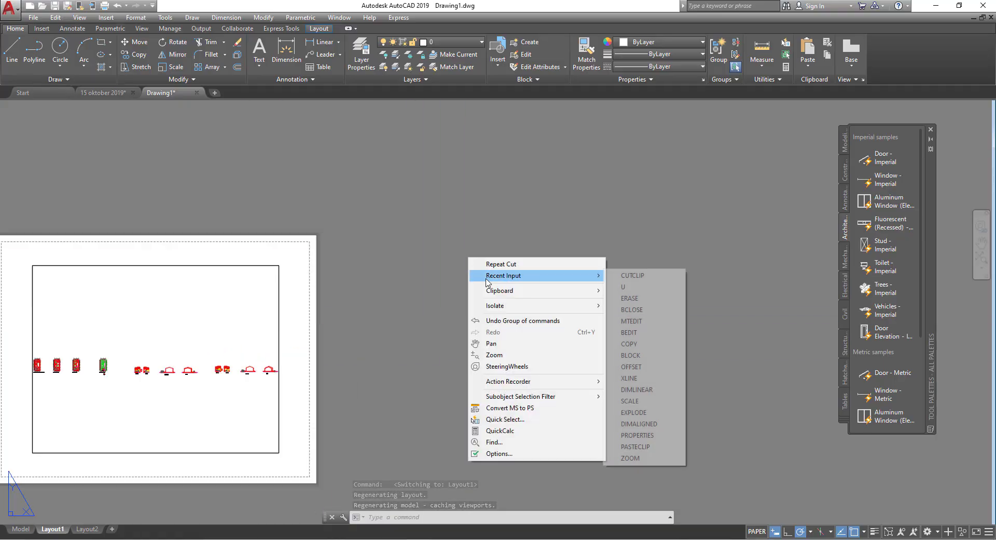
mouse_move(500, 290)
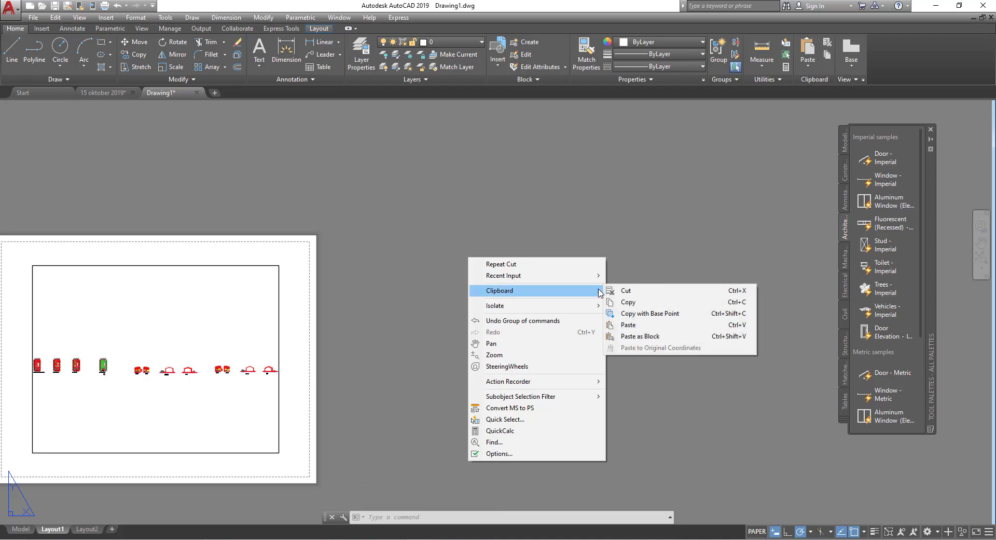
left_click(646, 325)
scroll(645, 326, "down", 3)
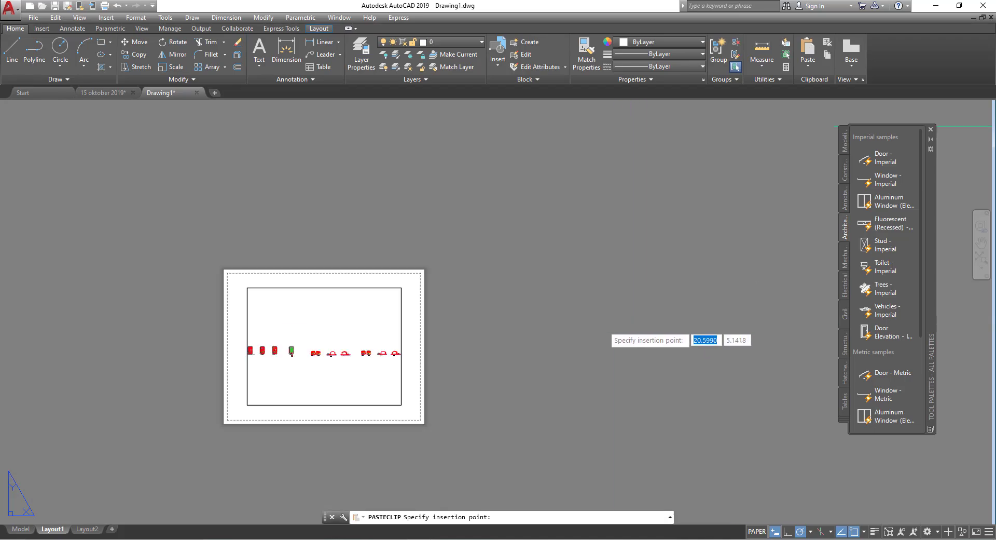
scroll(612, 326, "down", 2)
scroll(341, 402, "down", 3)
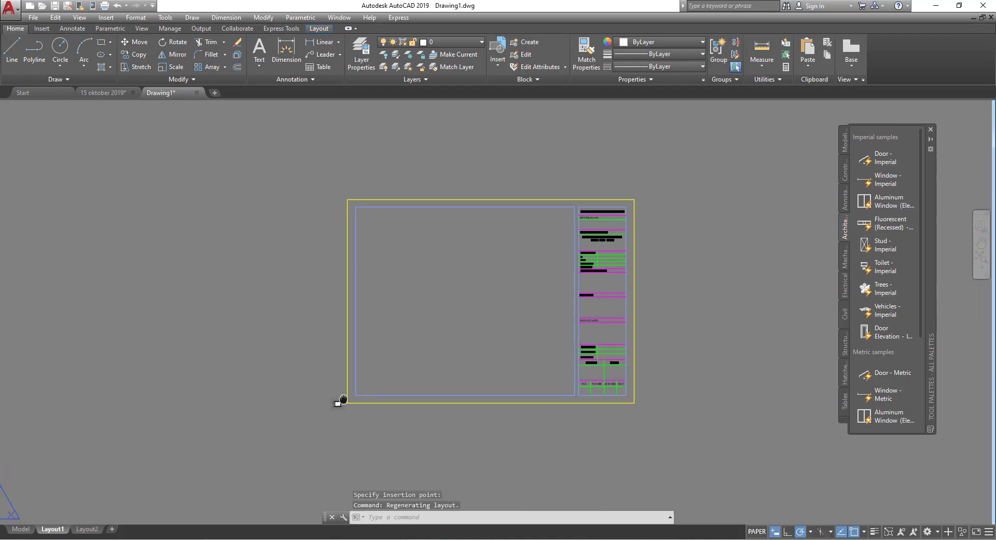
scroll(366, 435, "down", 2)
scroll(123, 491, "up", 4)
scroll(529, 306, "up", 3)
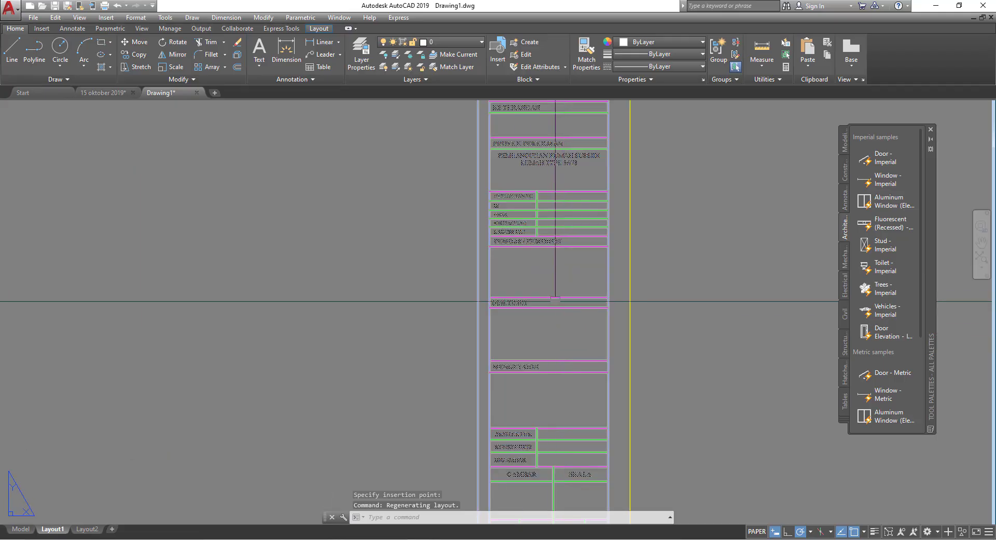
scroll(383, 393, "down", 3)
middle_click_drag(383, 393, 423, 365)
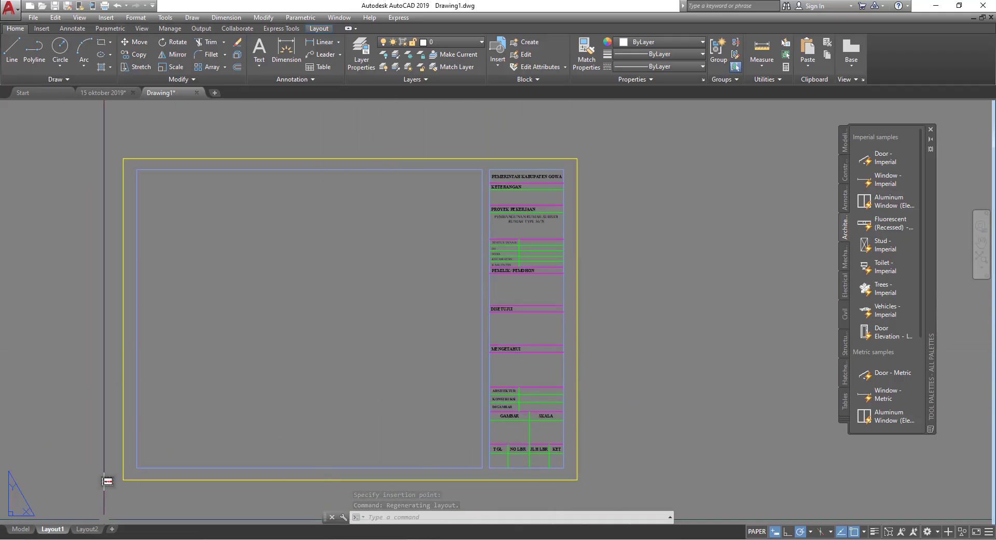
Modify Layout1's page setup to use DWG To PDF.pc3 with ISO full bleed A3 paper.
right_click(52, 531)
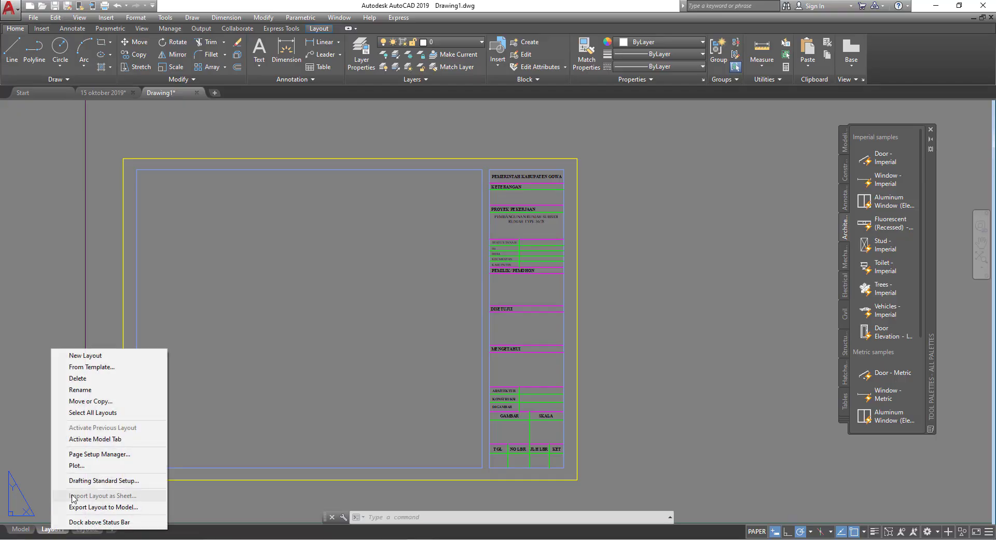
left_click(100, 454)
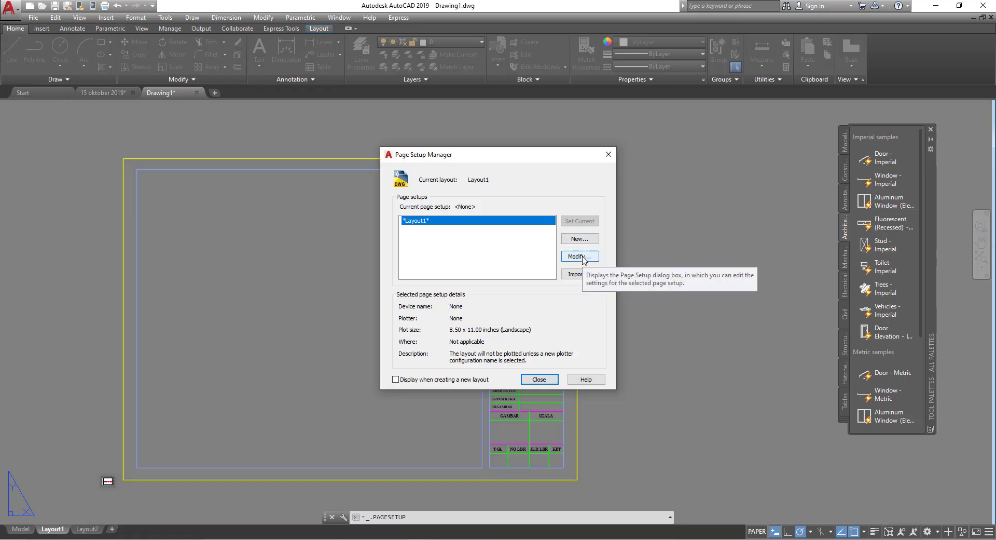
left_click(581, 257)
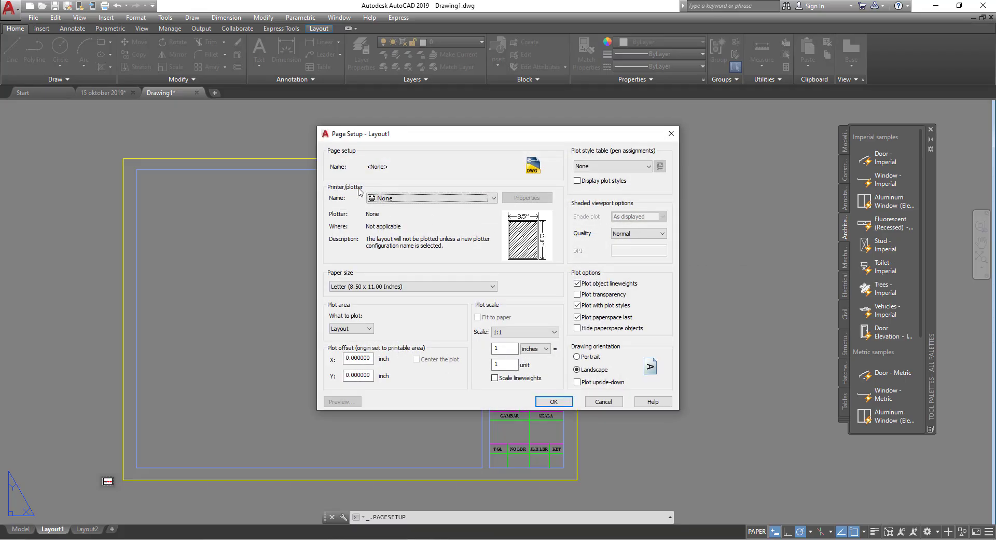
left_click(457, 198)
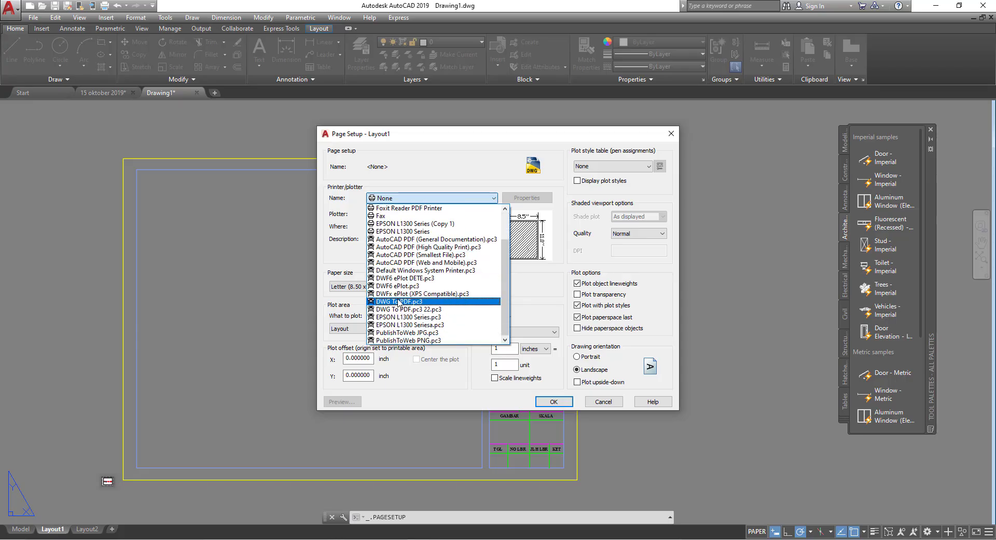
left_click(399, 302)
left_click(475, 286)
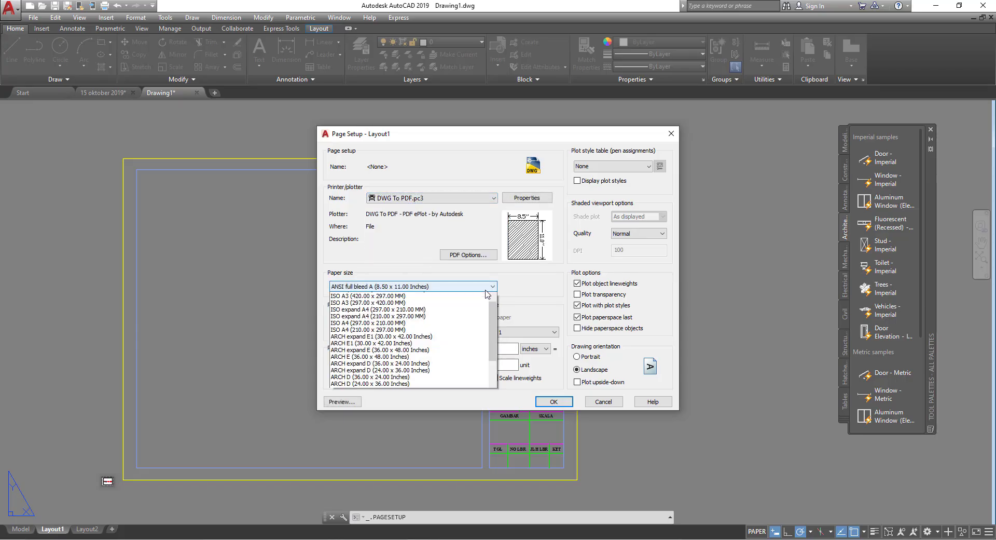
left_click_drag(494, 395, 495, 305)
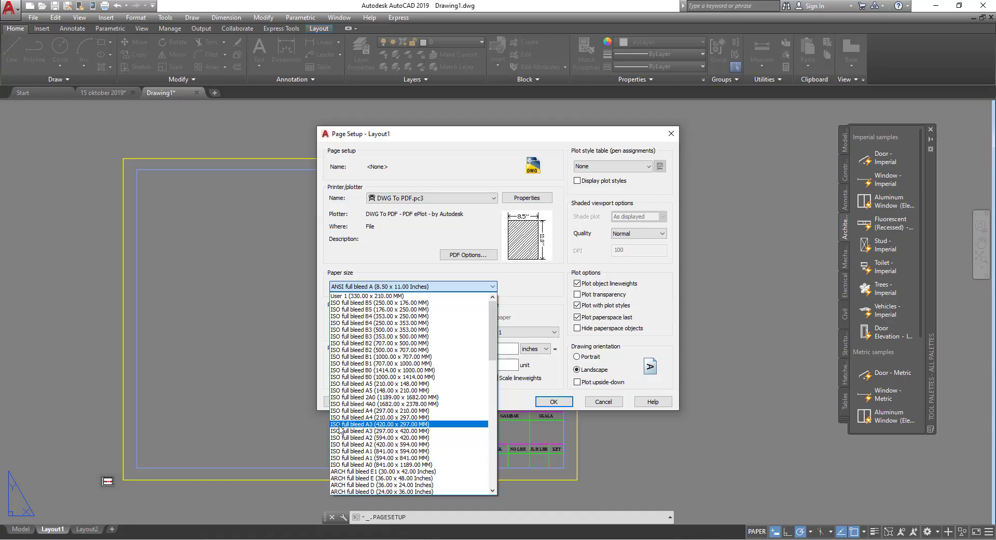
left_click(381, 424)
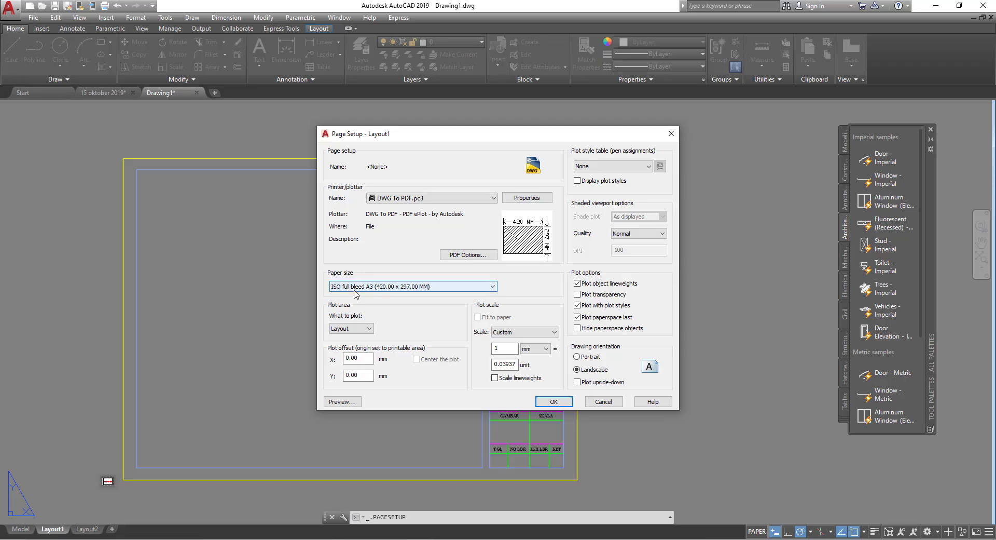
left_click(370, 332)
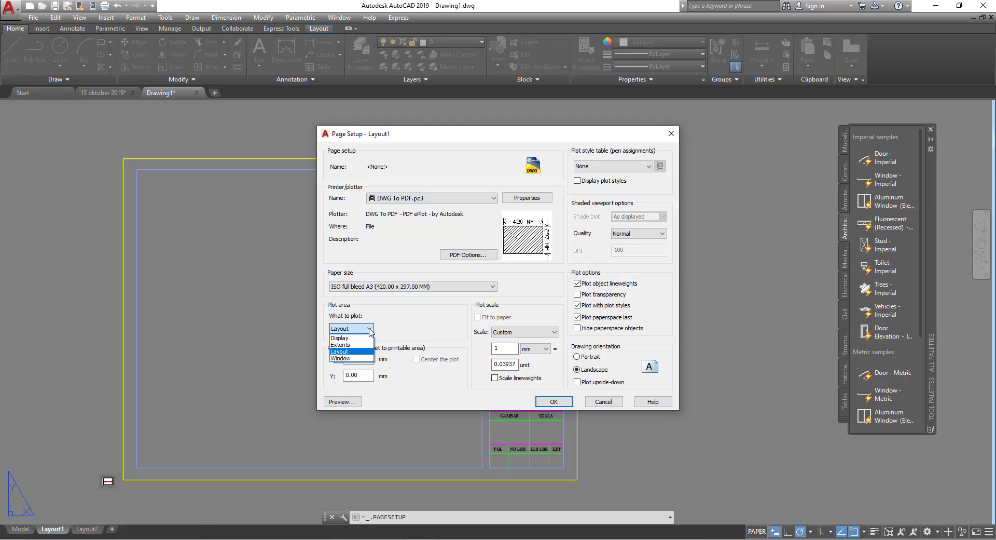
Plot a window around the frame's corners, fit to paper, using the monochrome.ctb style.
left_click(352, 358)
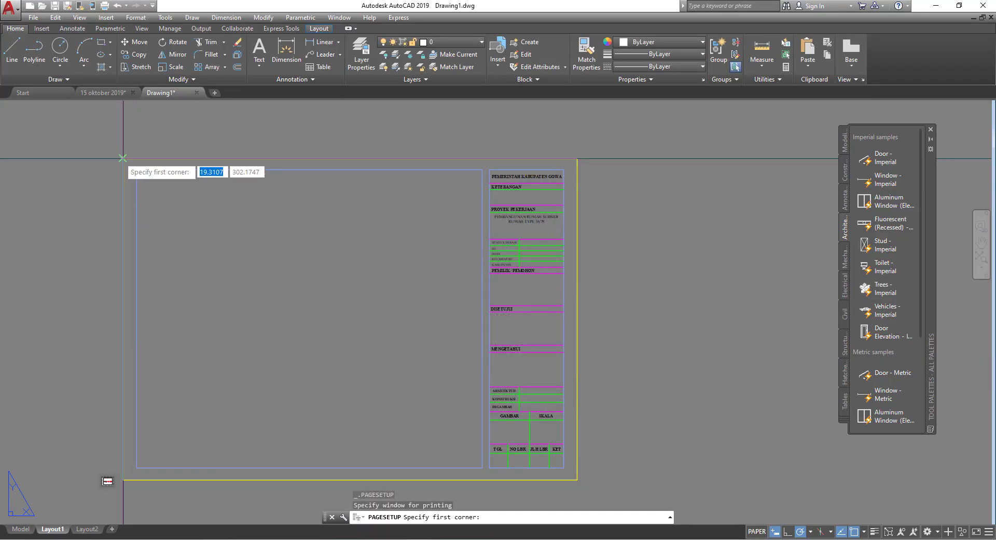
left_click(123, 158)
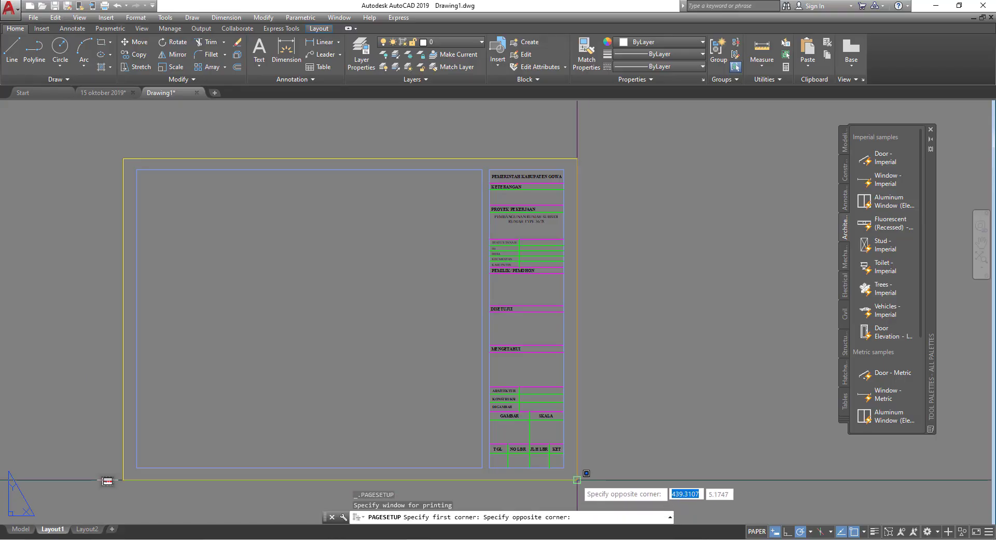
left_click(577, 479)
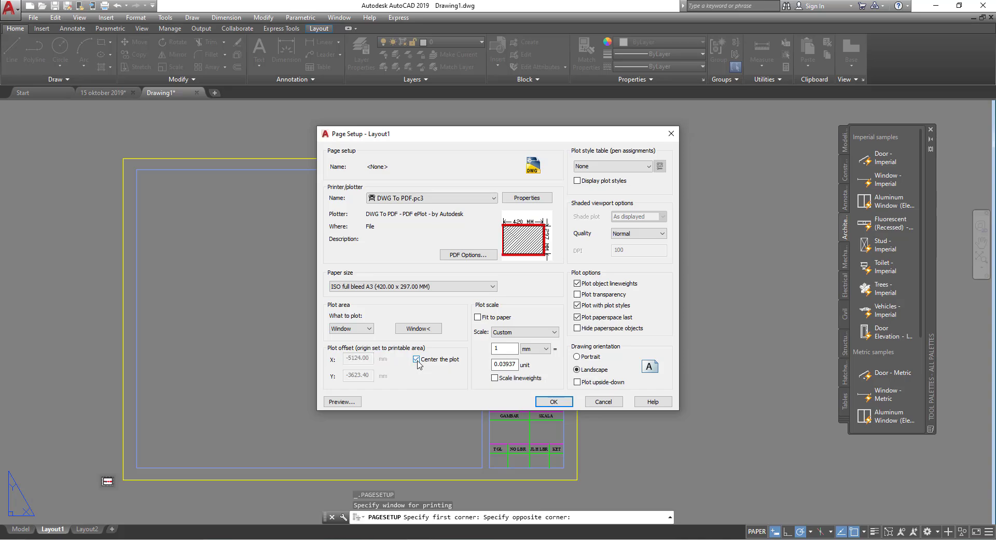
left_click(478, 317)
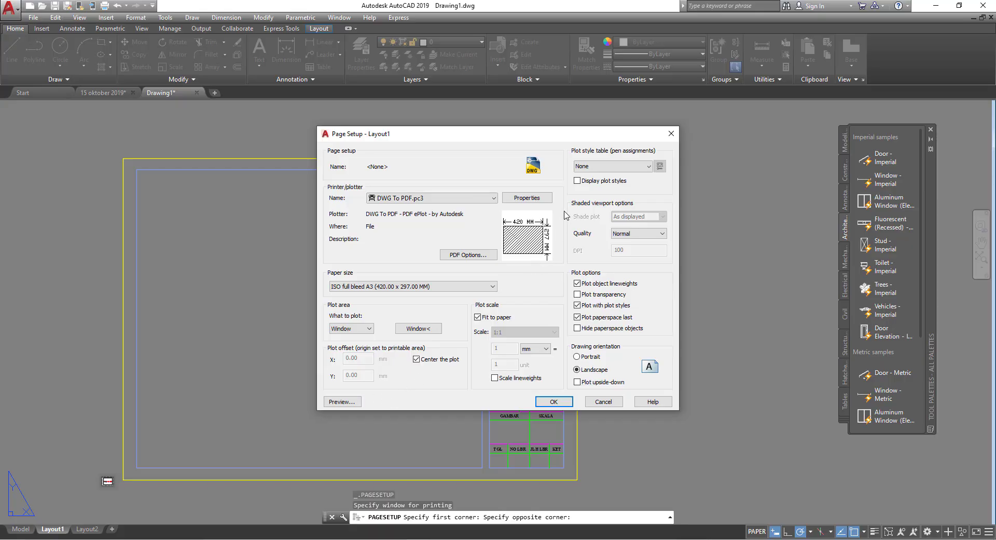
left_click(617, 167)
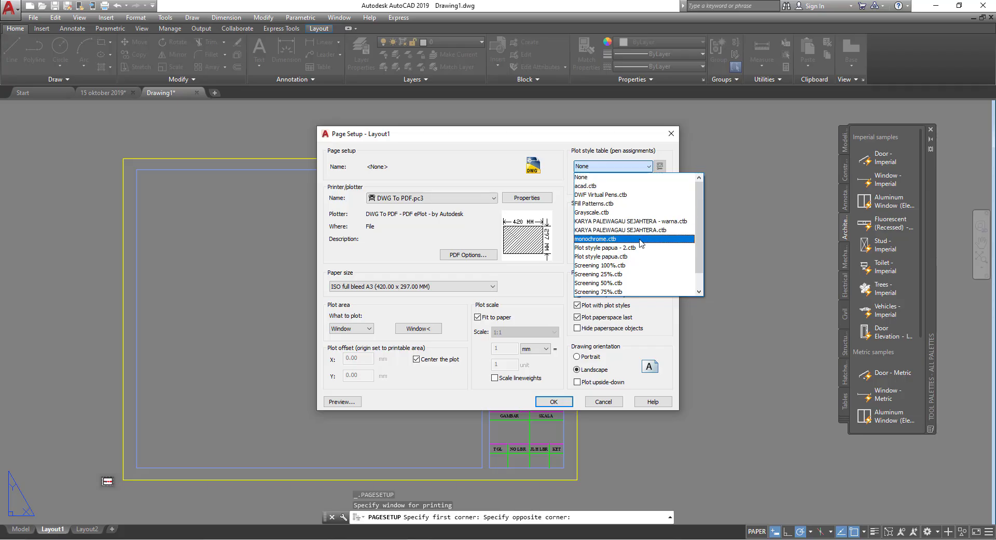
left_click(591, 240)
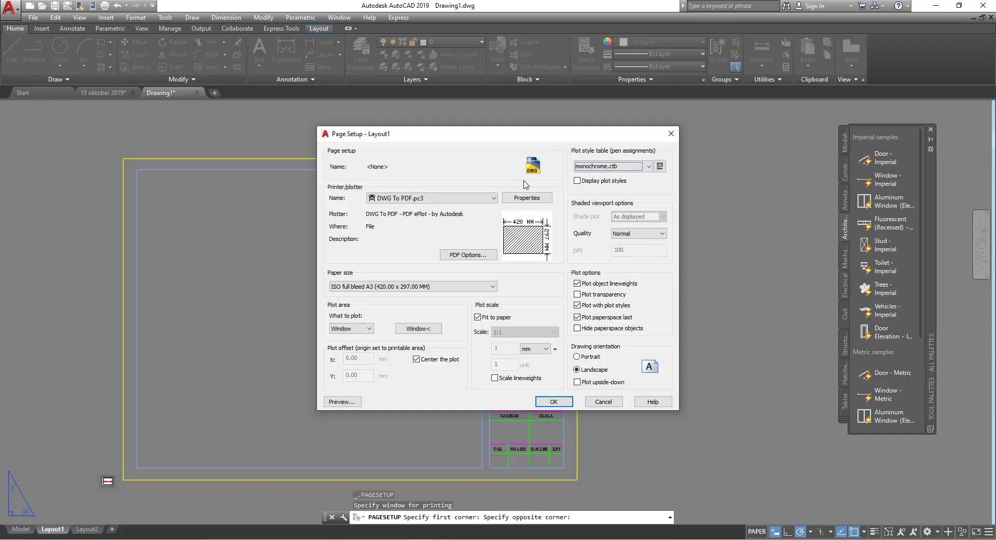
Preview the monochrome A3 plot, then confirm the page setup for Layout1.
left_click(356, 405)
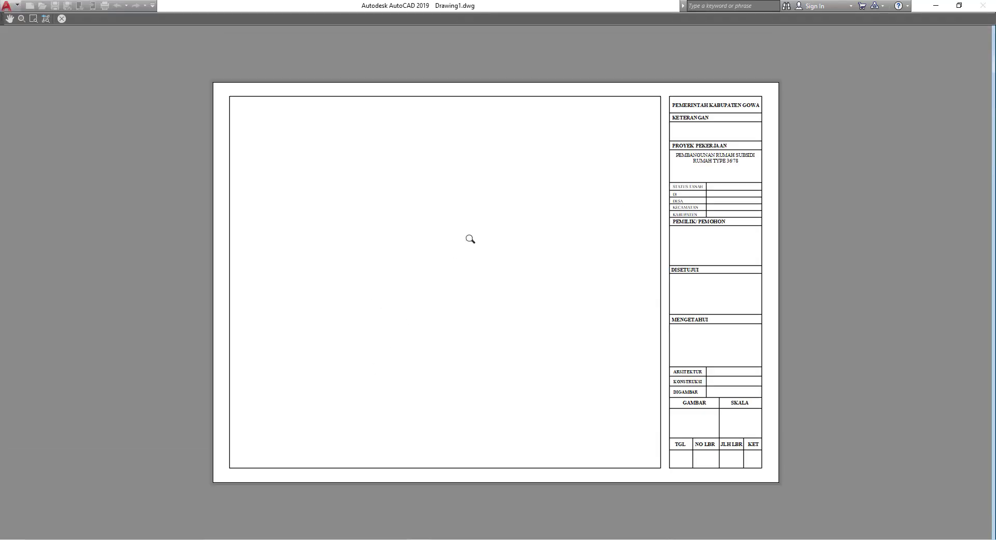
middle_click_drag(461, 196, 462, 210)
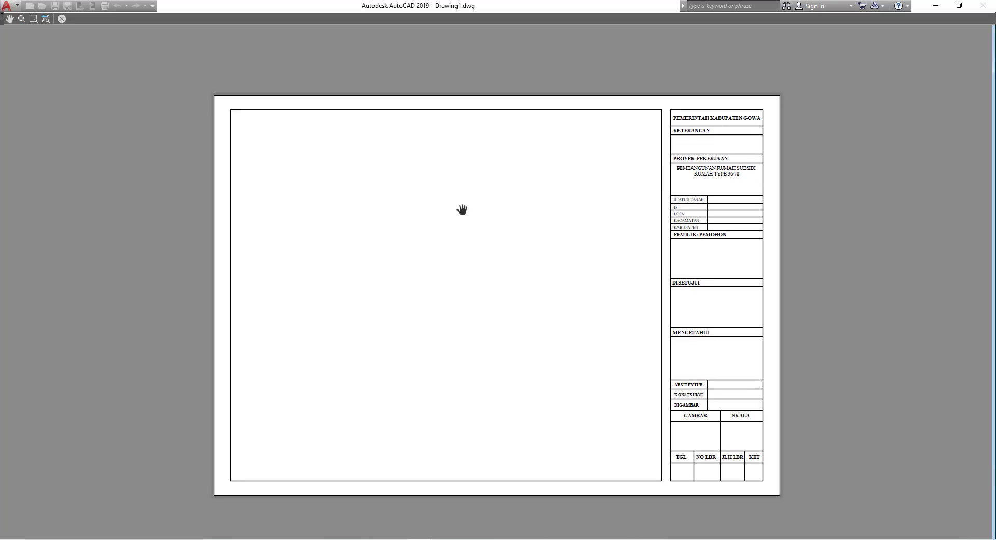
left_click(61, 20)
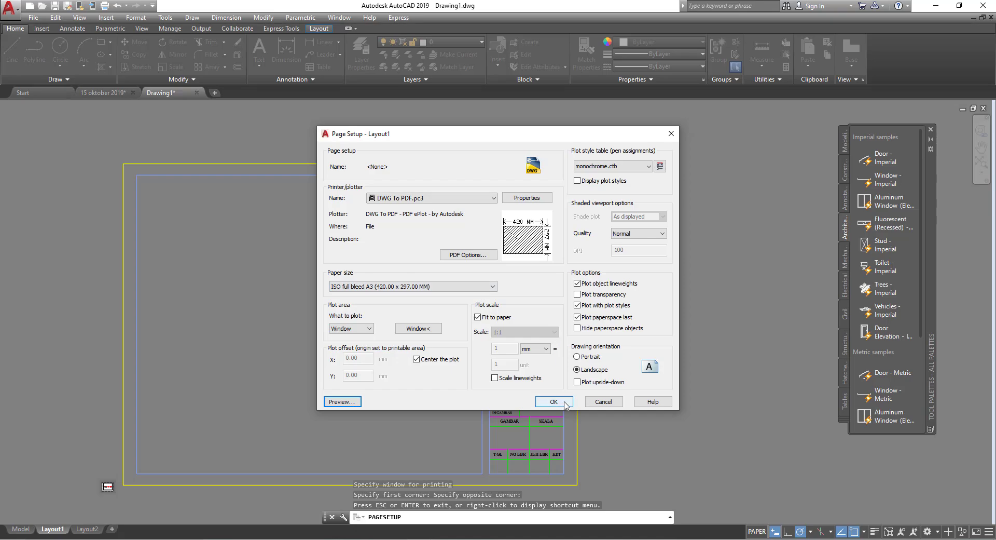
left_click(554, 401)
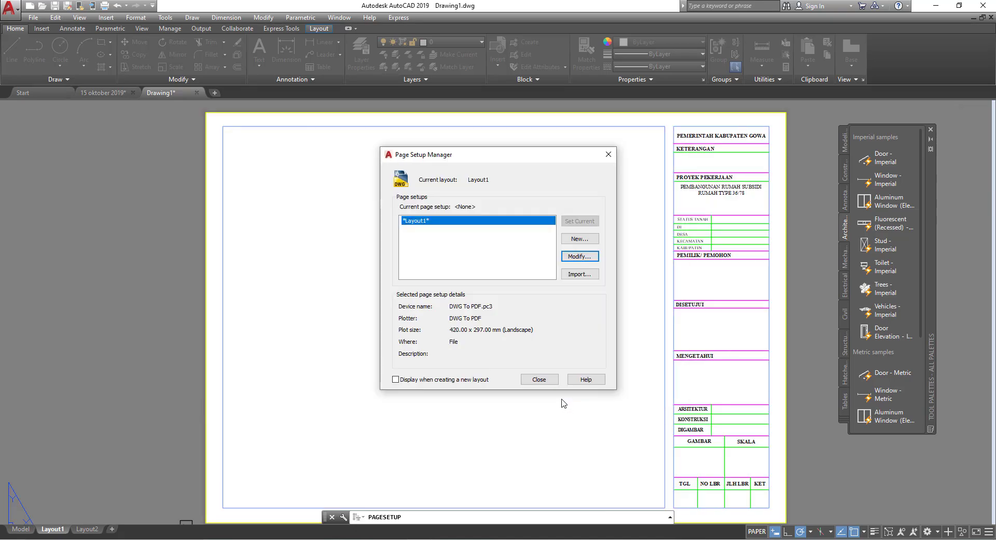
left_click(539, 379)
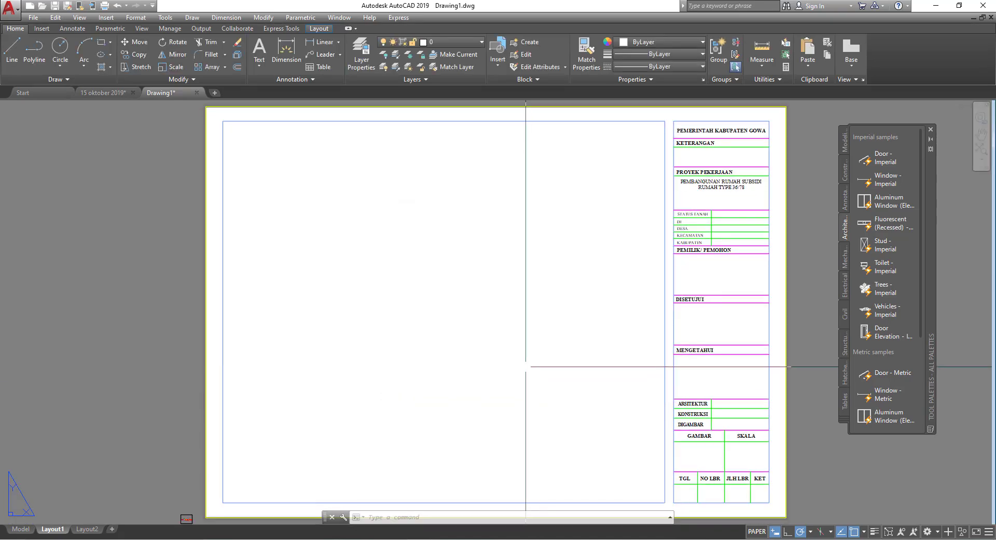
scroll(400, 318, "down", 3)
scroll(367, 311, "up", 2)
middle_click_drag(367, 311, 303, 290)
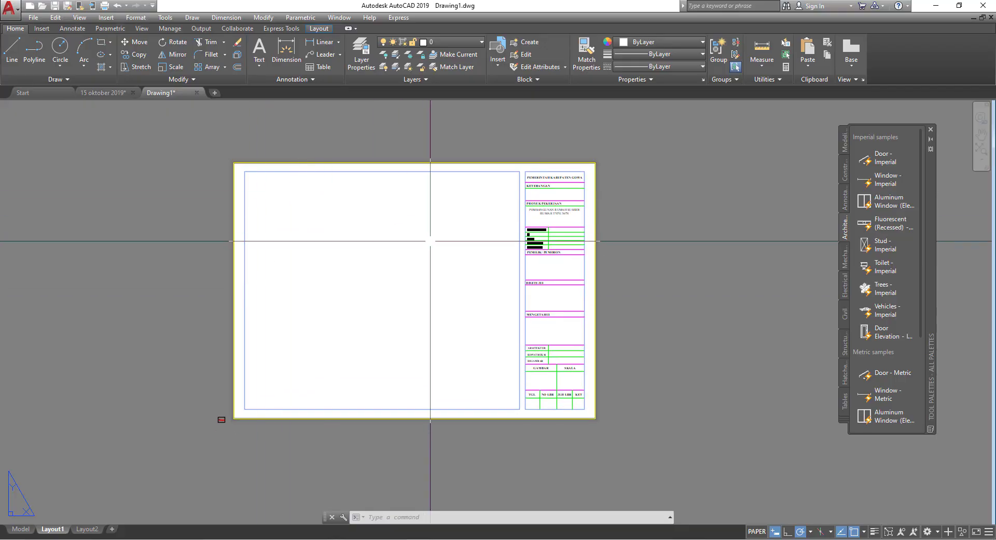
scroll(507, 324, "up", 2)
middle_click_drag(467, 258, 537, 258)
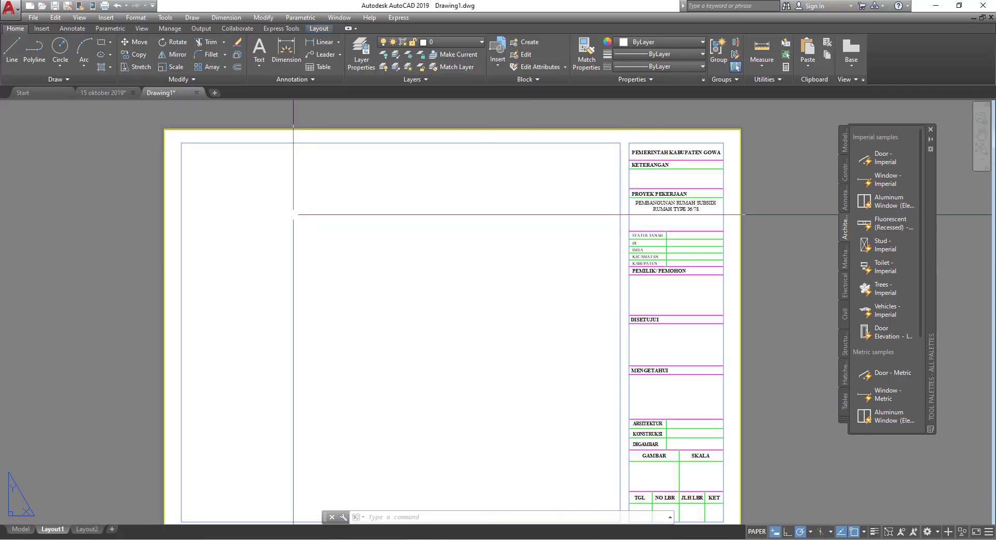
left_click_drag(285, 213, 271, 267)
scroll(326, 400, "down", 4)
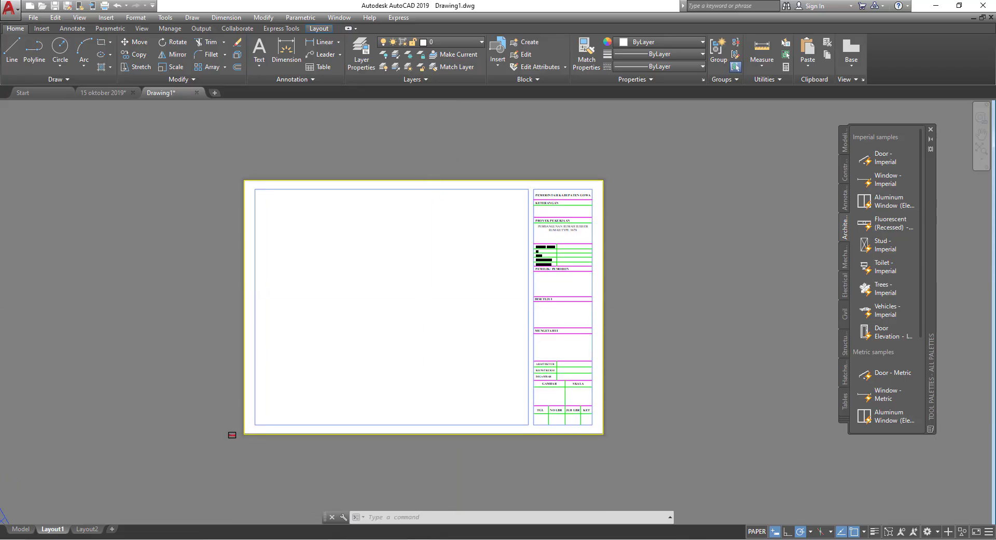
scroll(436, 289, "up", 2)
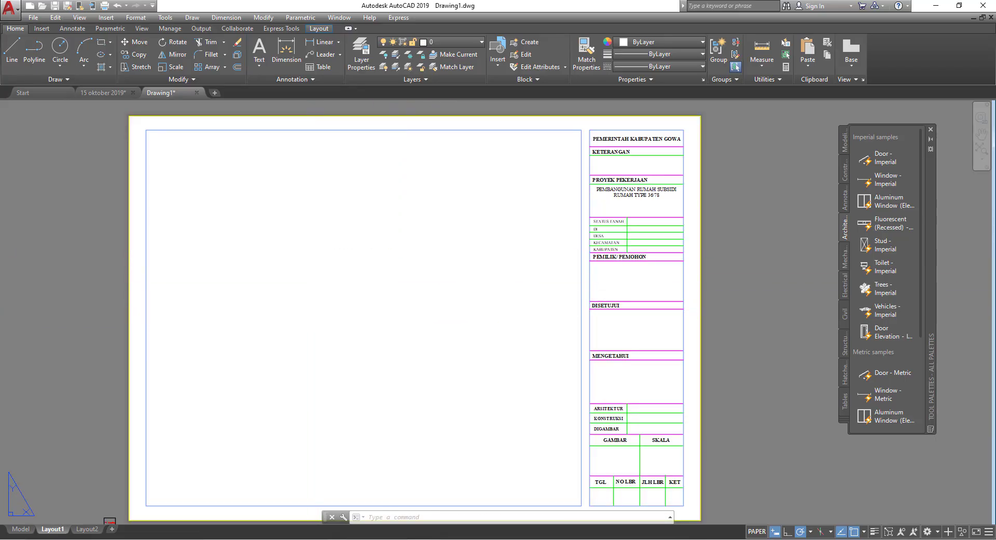
middle_click_drag(540, 430, 543, 415)
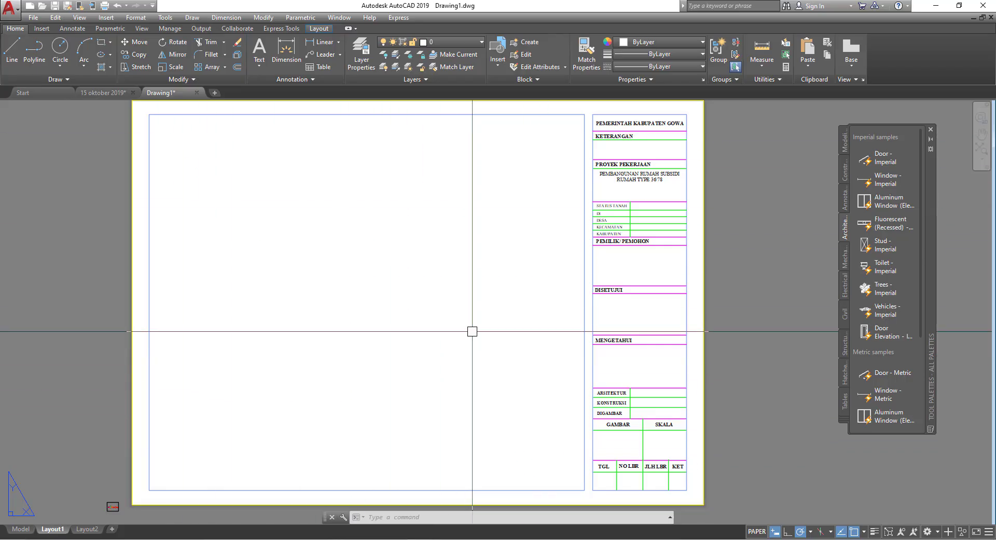
left_click(468, 46)
left_click(469, 46)
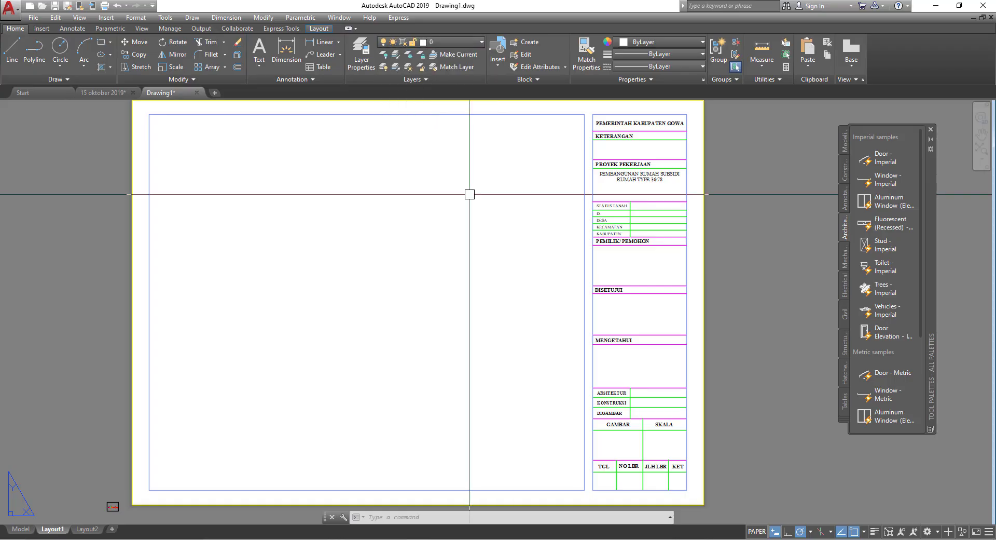
type("LA")
Create a new layer named VIEWPOERT in the Layer Properties Manager, then return to Layout1.
key("Return")
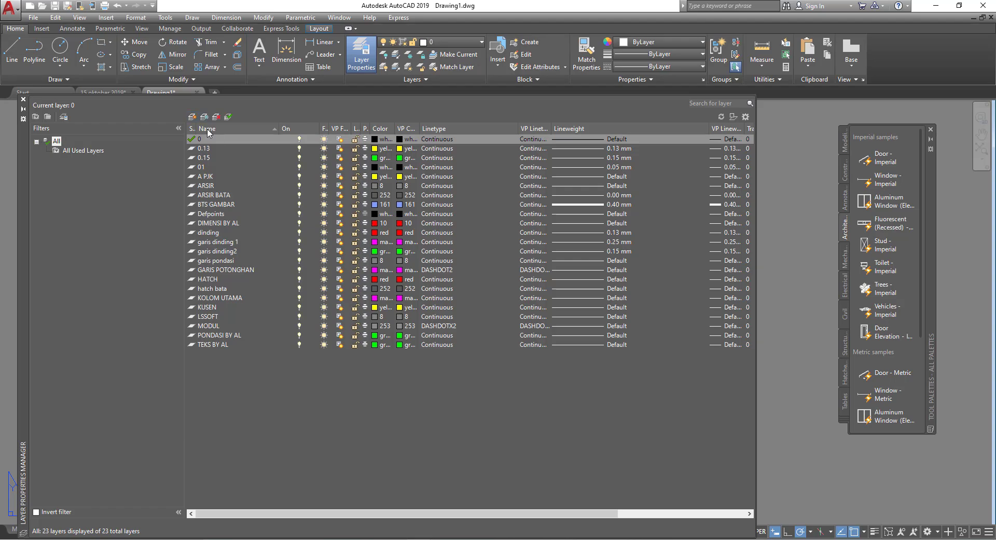
left_click(192, 117)
type("VIEWPOERT")
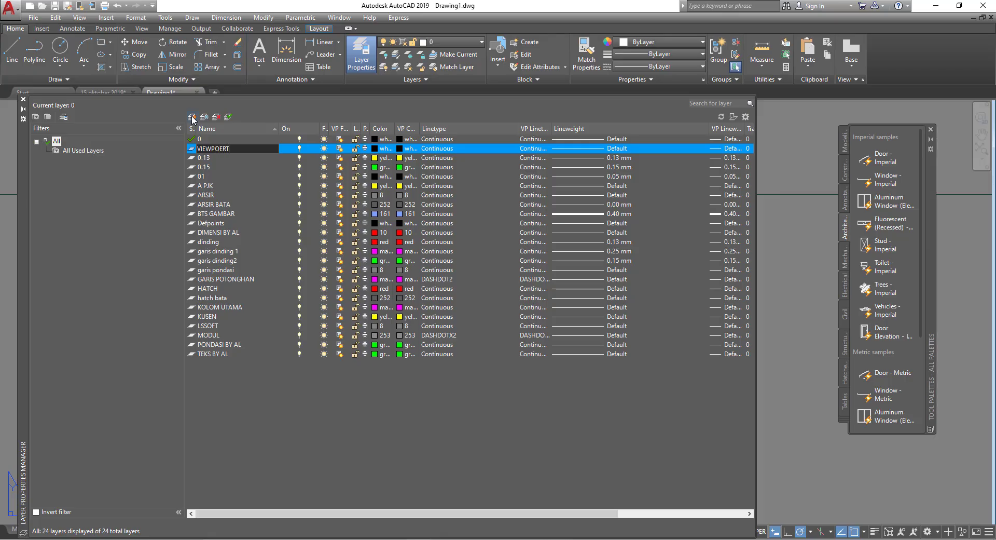
key("Return")
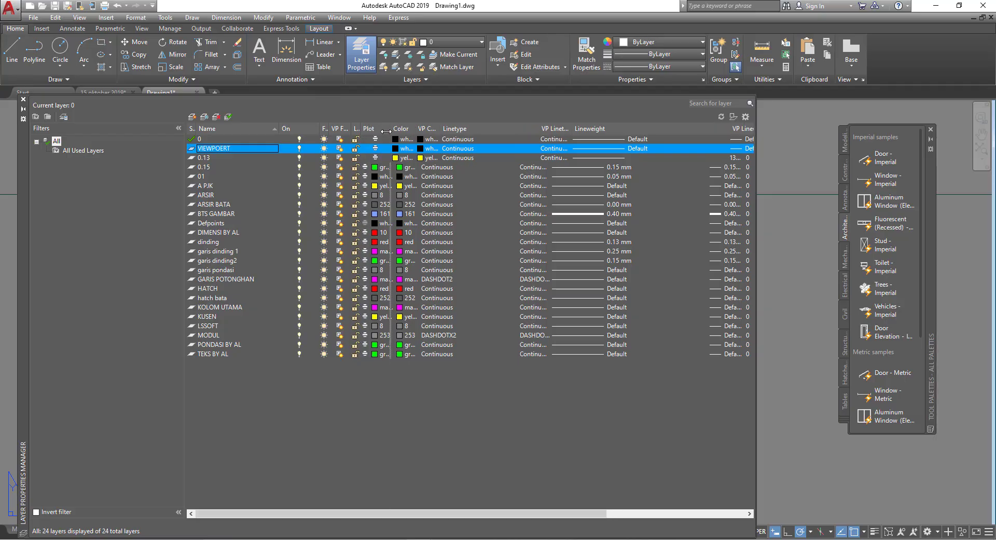
double_click(366, 128)
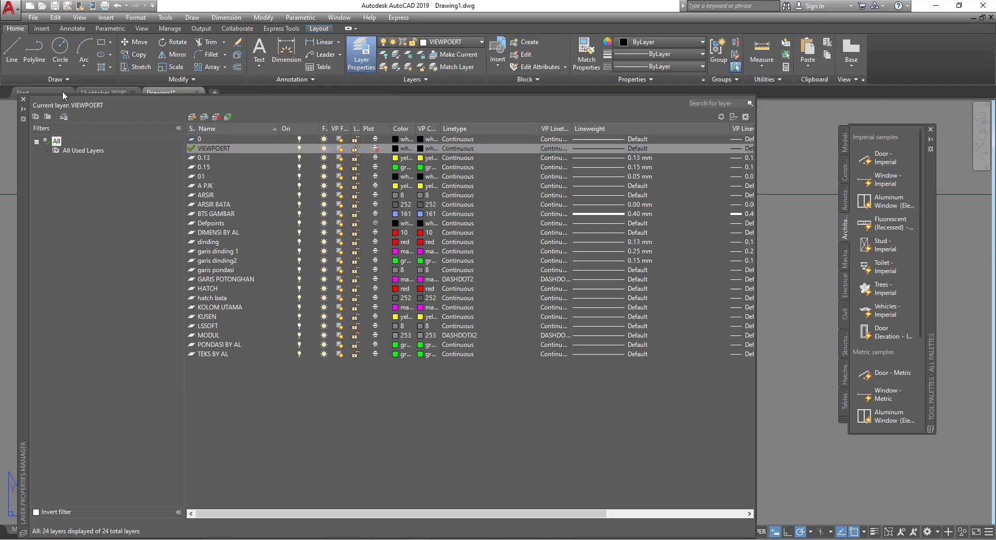
left_click(23, 98)
Create a Single viewport via VIEWPORTS, picking two corners left of the title block.
scroll(233, 171, "down", 2)
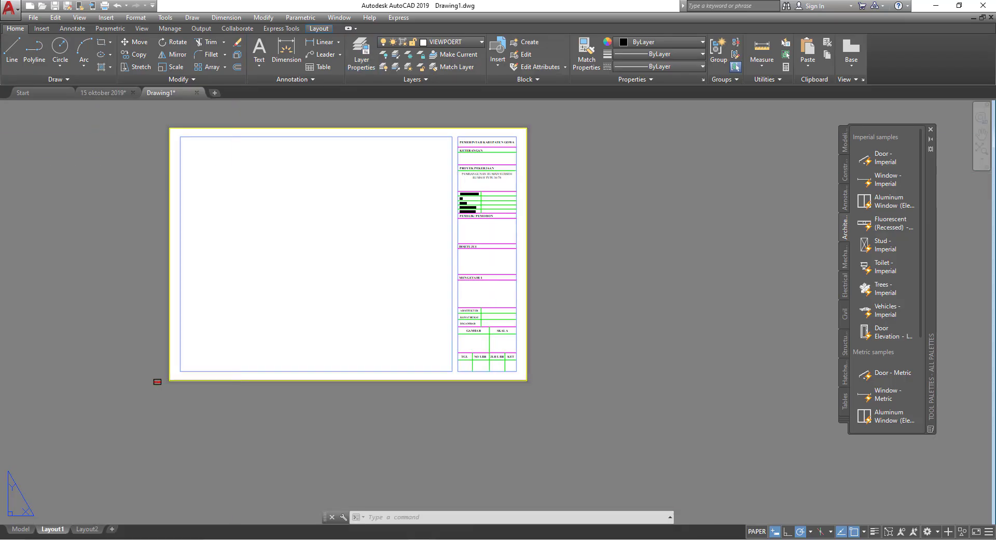
scroll(308, 171, "up", 2)
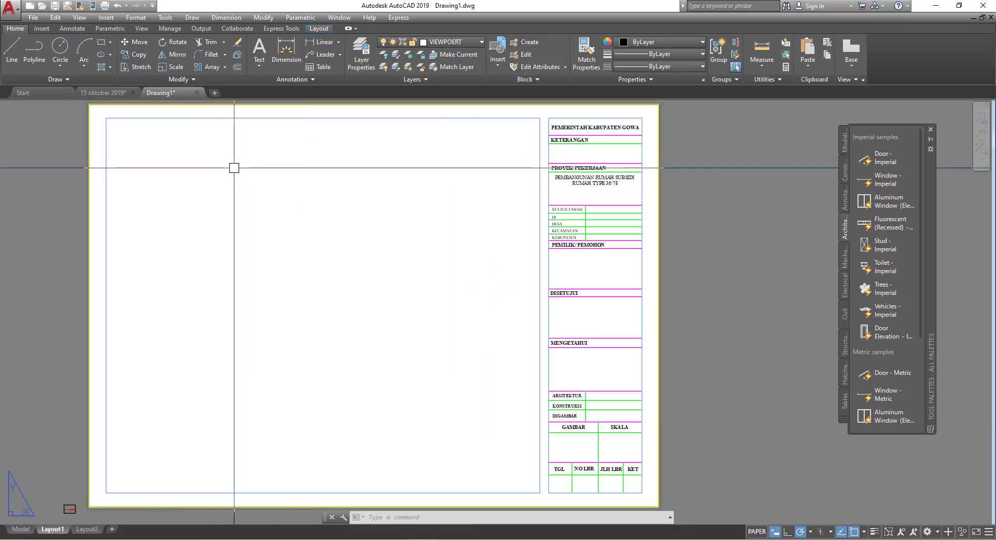
type("VIE")
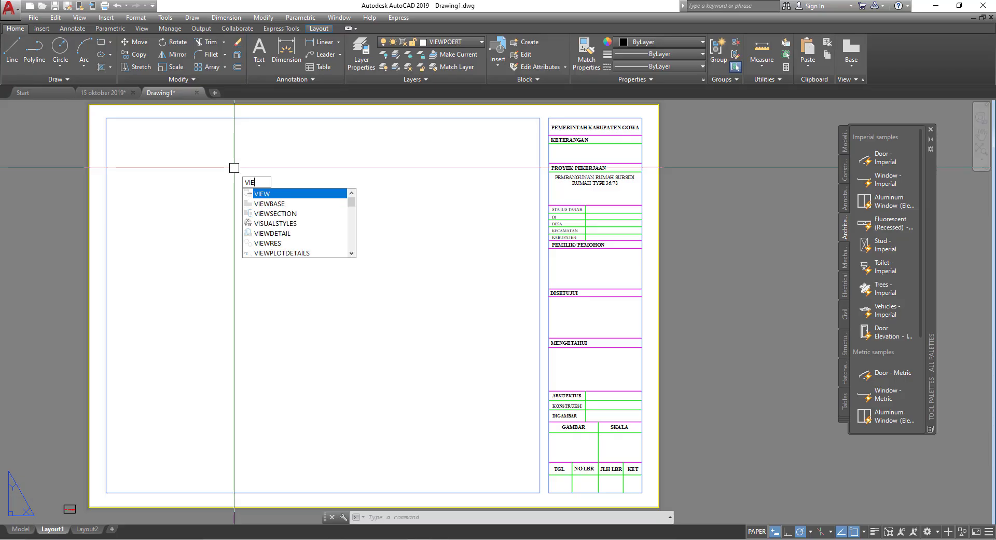
type("WPORTS")
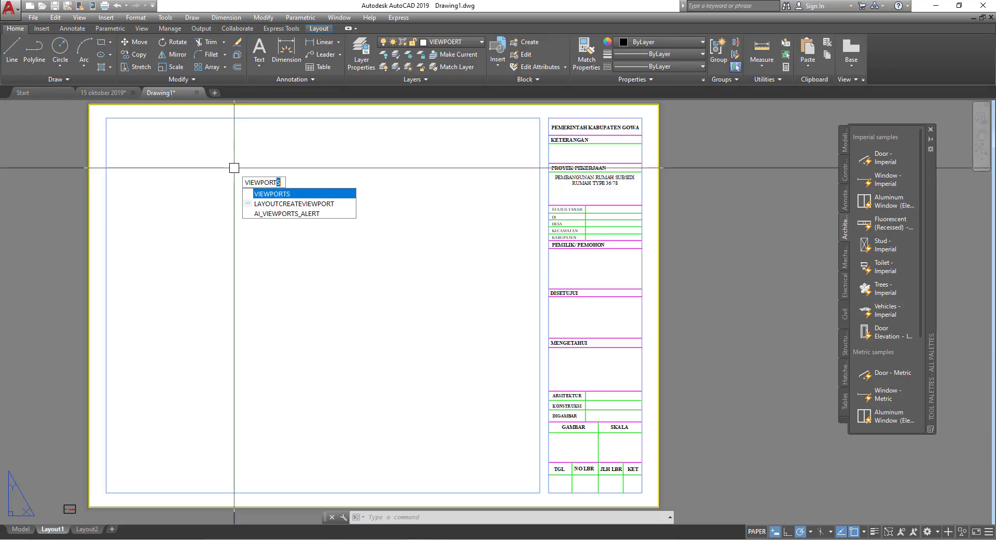
key("Return")
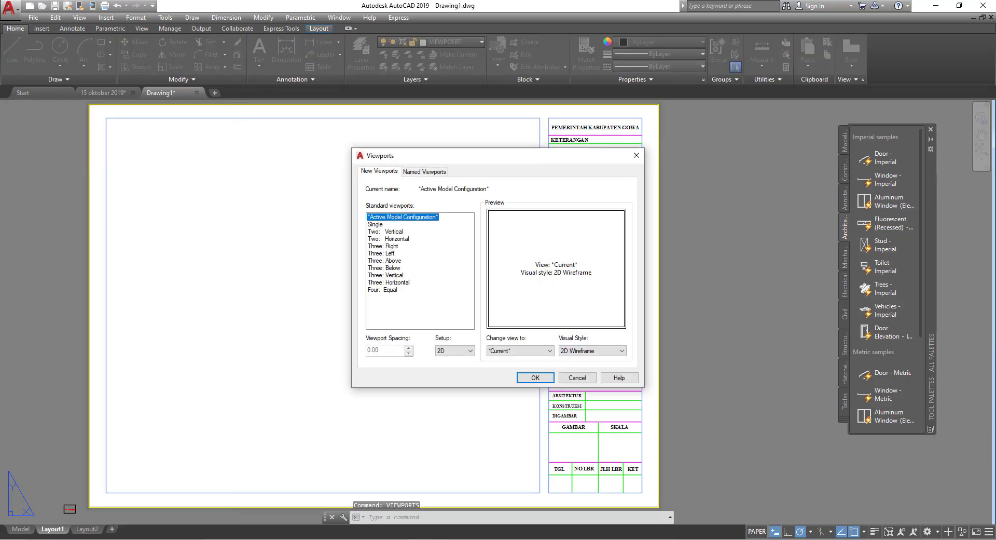
left_click(375, 224)
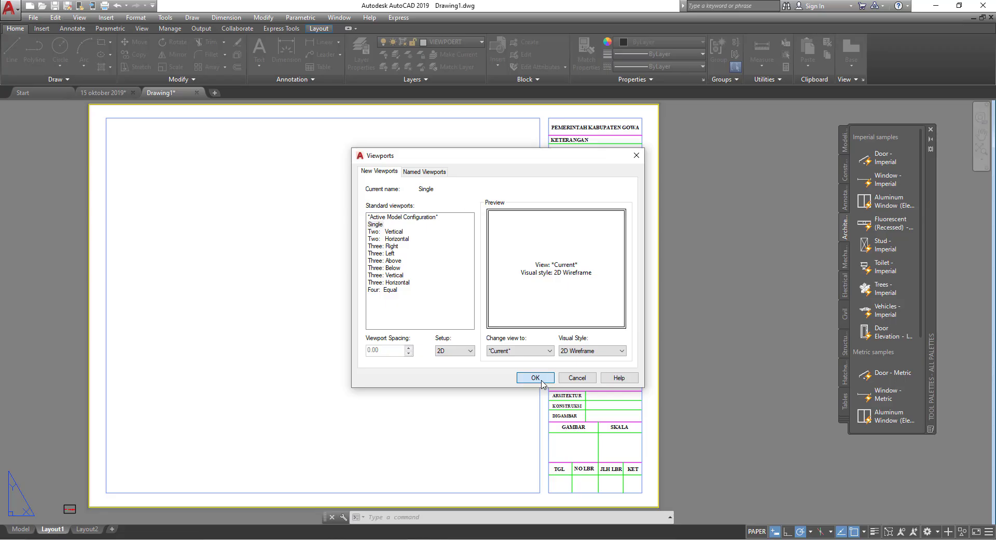
left_click(542, 380)
left_click(154, 150)
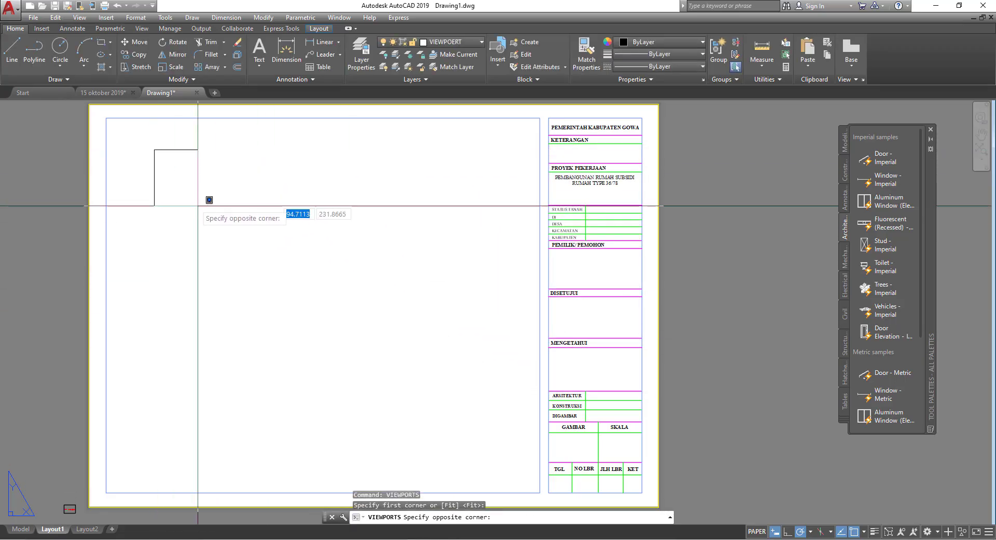
left_click(508, 458)
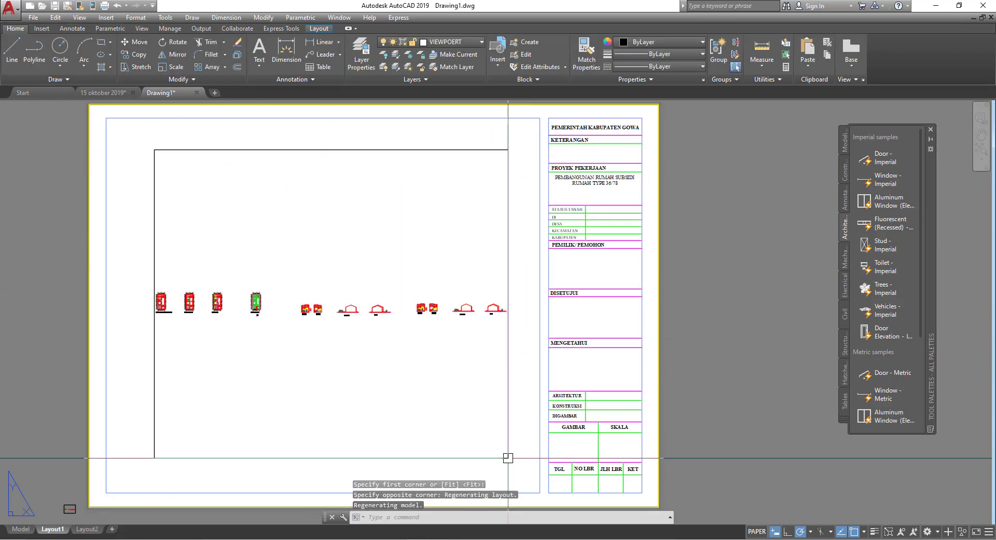
Select the new viewport on the Layout1 sheet.
middle_click_drag(329, 344, 386, 338)
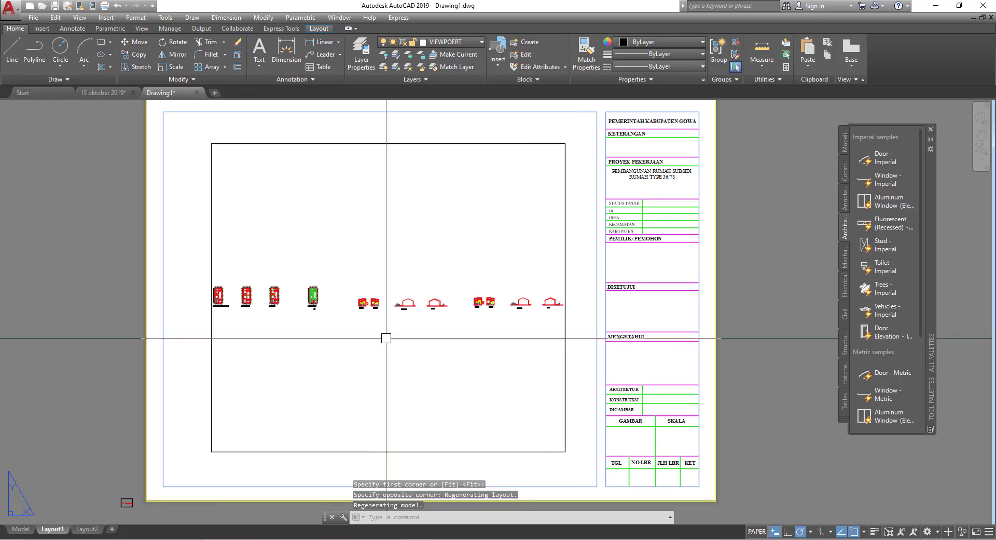
left_click(345, 143)
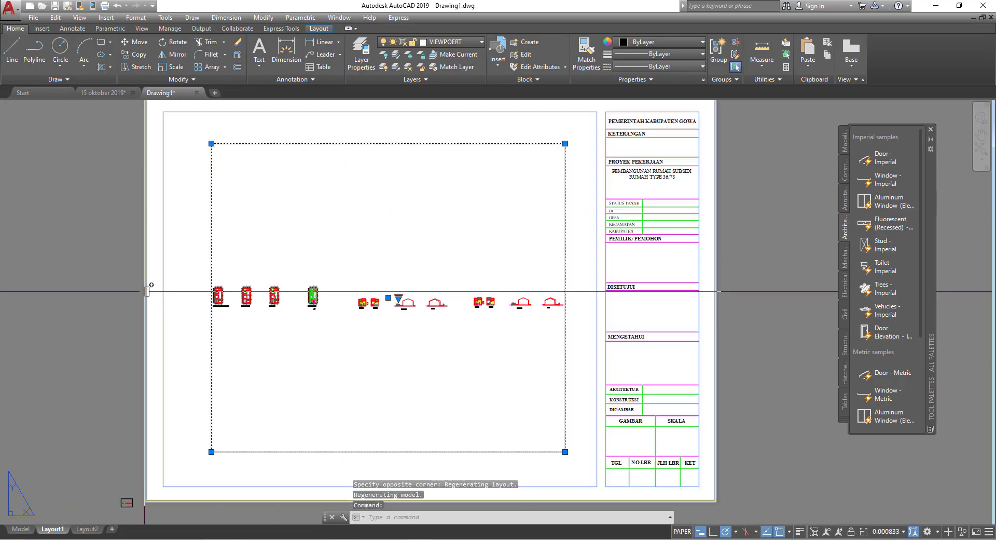
key("Escape")
middle_click_drag(171, 291, 147, 293)
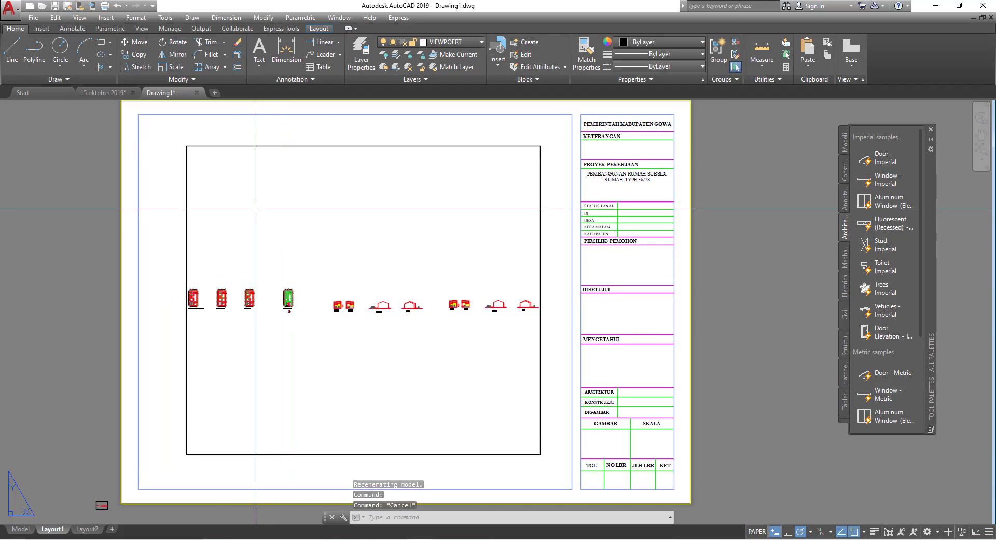
left_click(187, 206)
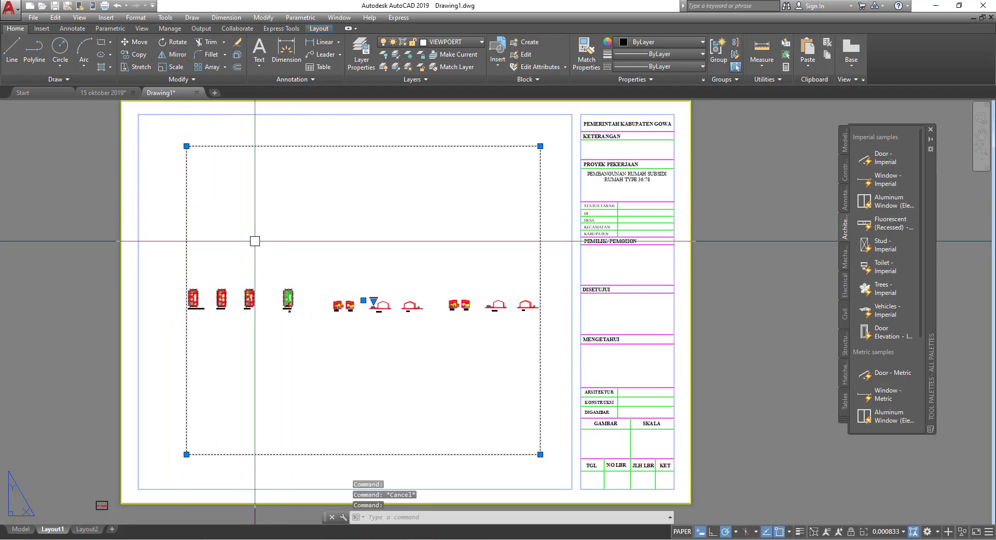
Zoom and pan inside the Layout1 viewport until the three plan drawings come into view.
key("Escape")
double_click(325, 276)
scroll(291, 295, "up", 3)
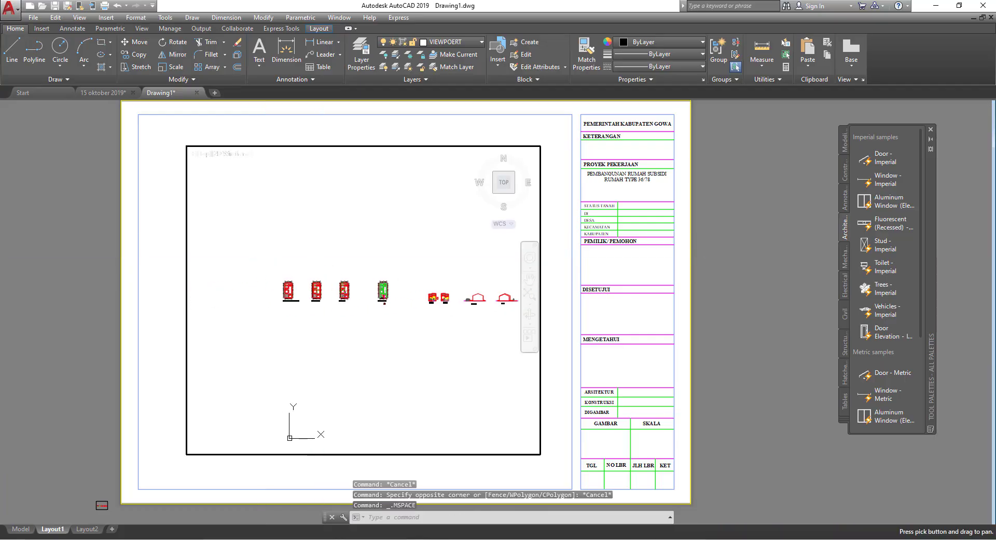
scroll(291, 295, "up", 3)
scroll(363, 303, "down", 5)
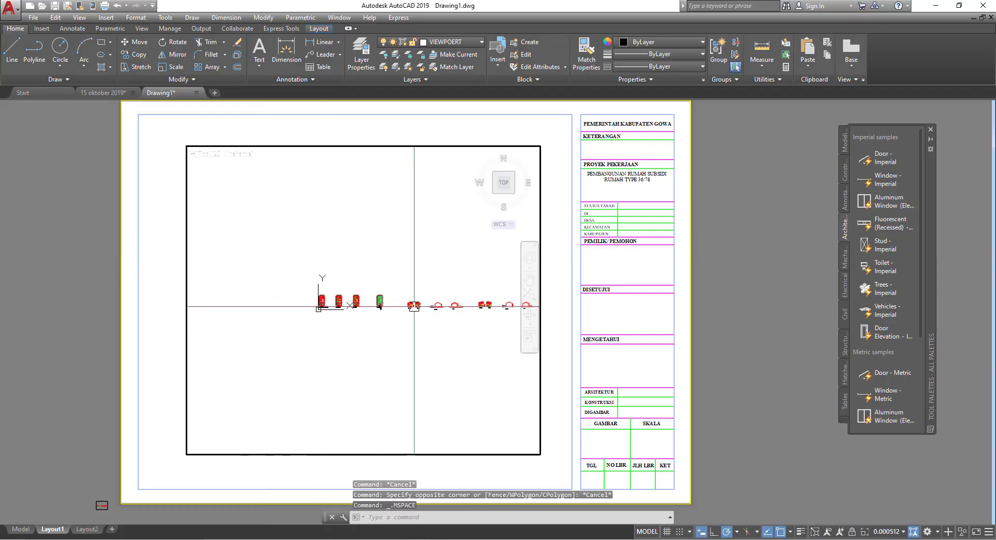
scroll(401, 307, "down", 3)
scroll(401, 308, "up", 4)
scroll(322, 296, "up", 2)
scroll(262, 287, "up", 3)
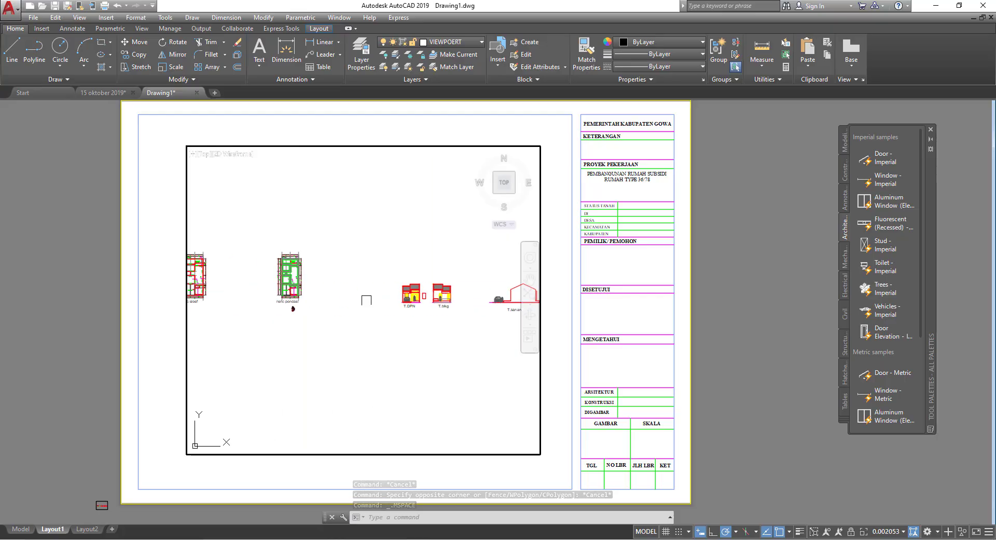
middle_click_drag(262, 287, 405, 278)
Centre the renc pondasi plan in the viewport, shifting it slightly lower.
scroll(325, 289, "up", 4)
scroll(338, 291, "down", 1)
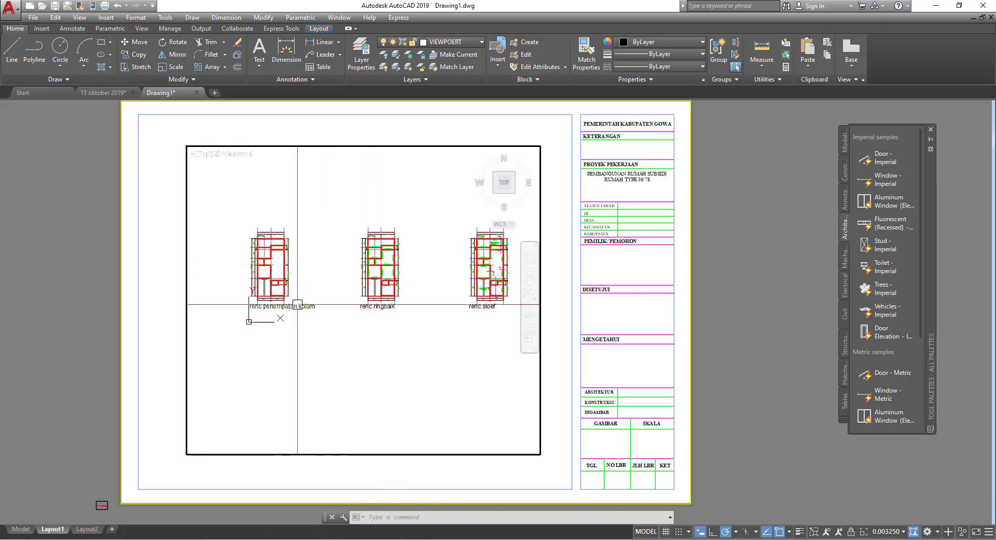
scroll(262, 311, "up", 2)
middle_click_drag(352, 321, 72, 333)
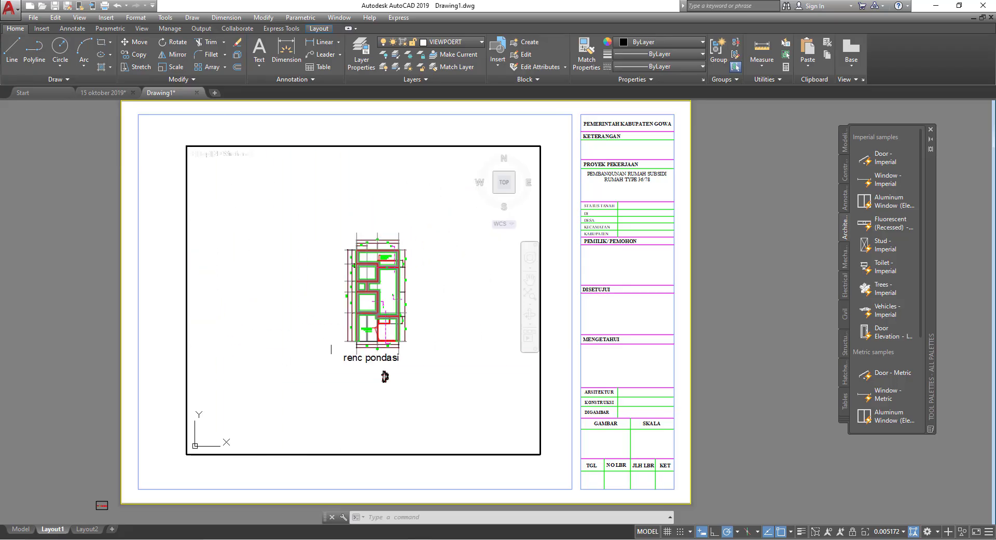
scroll(397, 316, "up", 4)
middle_click_drag(397, 316, 397, 323)
scroll(391, 358, "down", 2)
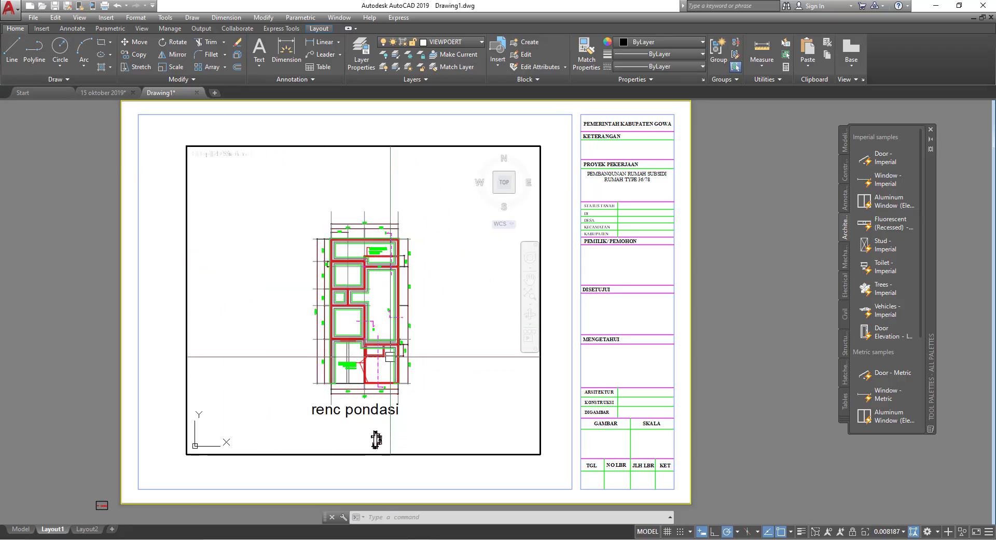
scroll(393, 354, "up", 2)
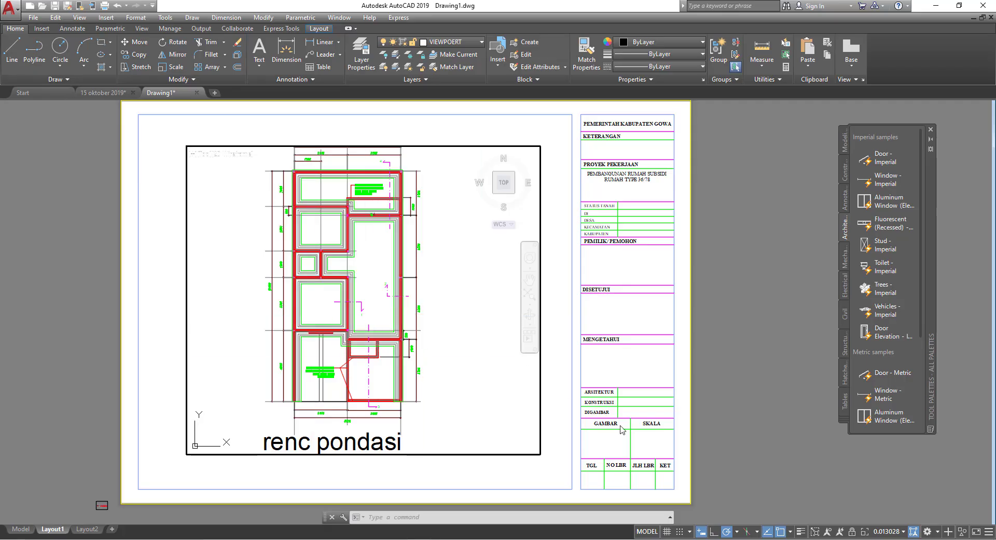
Return to paper space, then reactivate the viewport for scaling.
double_click(728, 394)
left_click(485, 304)
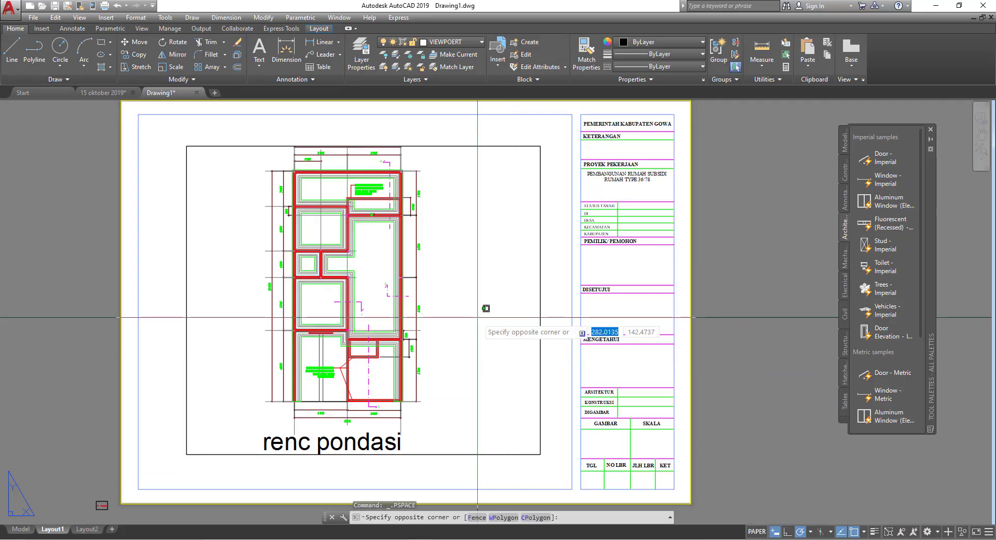
double_click(501, 270)
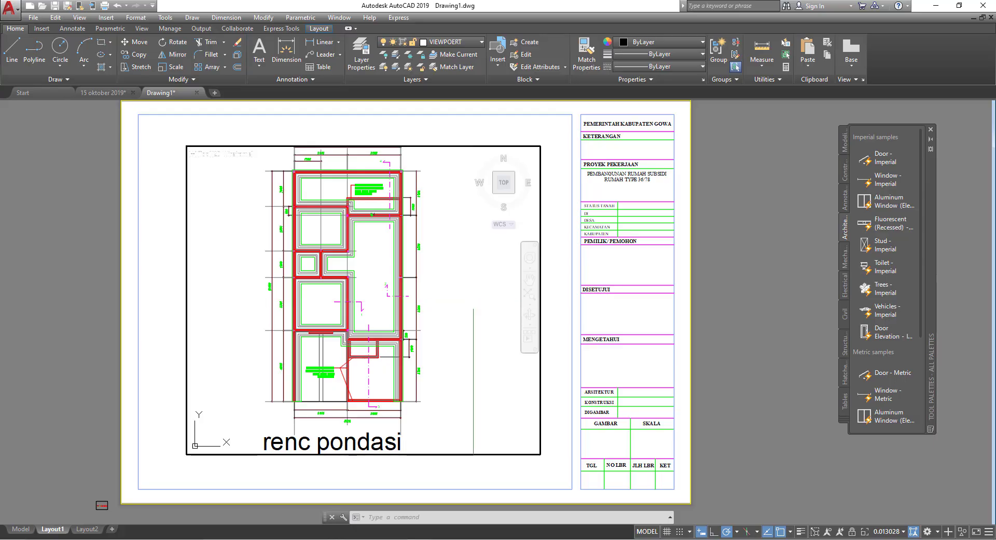
Add a custom 1:90 scale through the drawing's scale list editor.
left_click(896, 531)
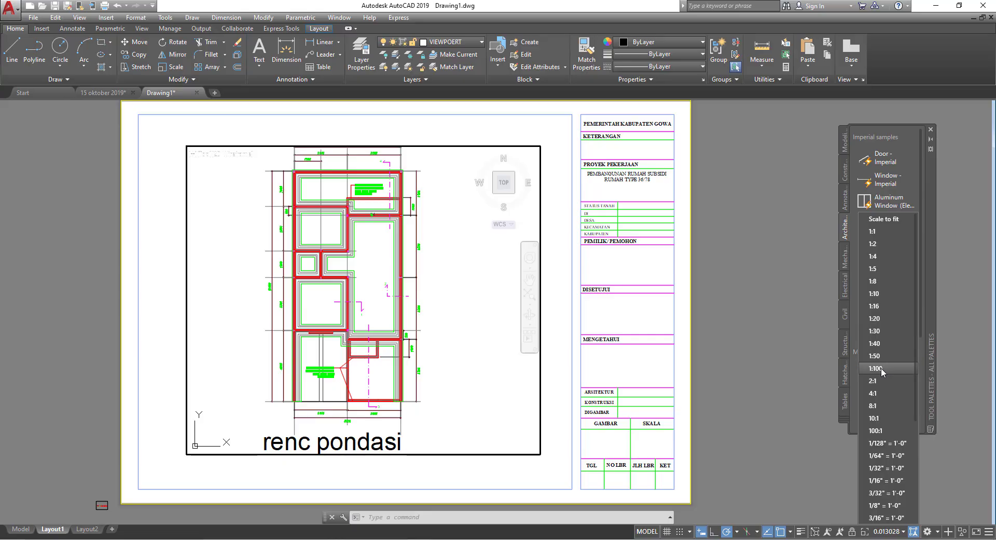
scroll(882, 369, "down", 2)
scroll(885, 405, "down", 2)
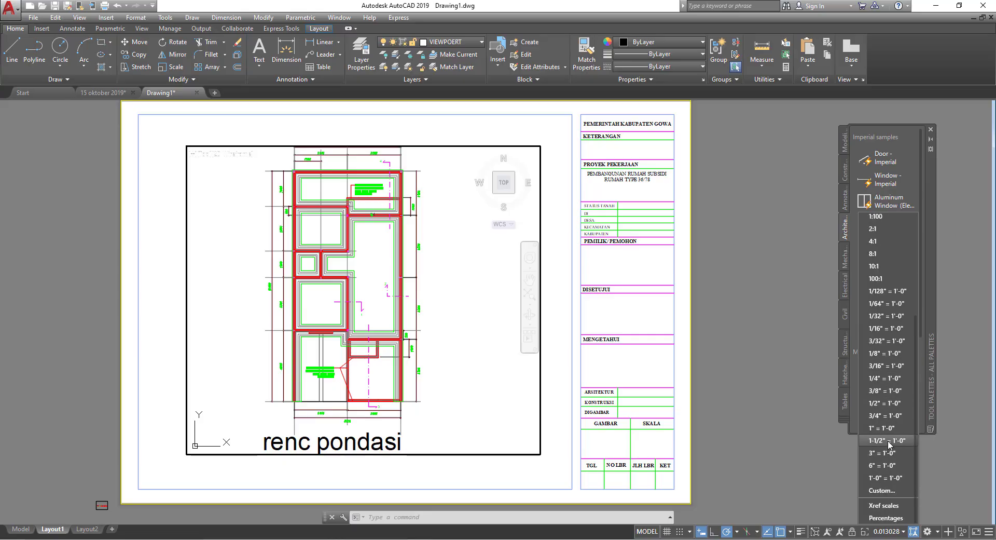
scroll(886, 358, "up", 4)
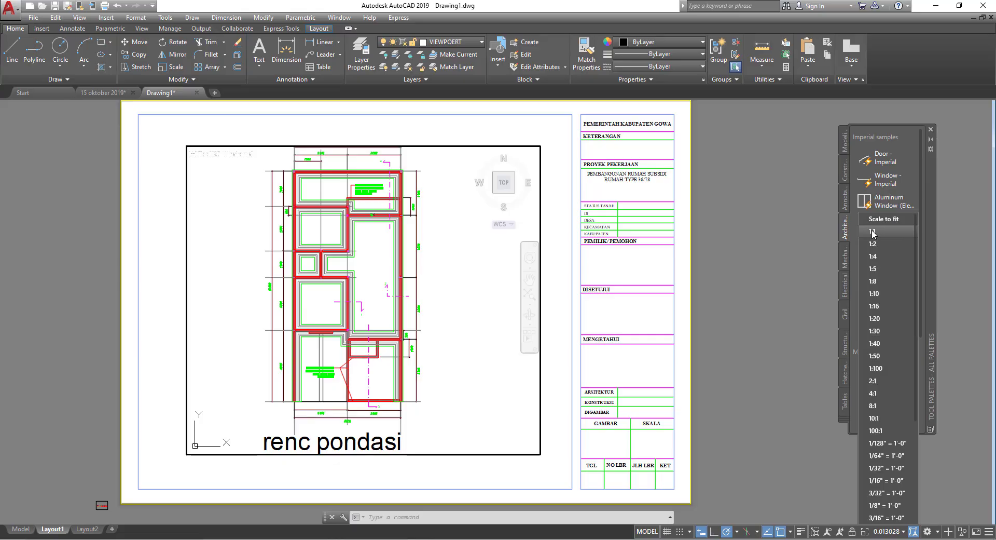
scroll(908, 426, "down", 4)
left_click(891, 489)
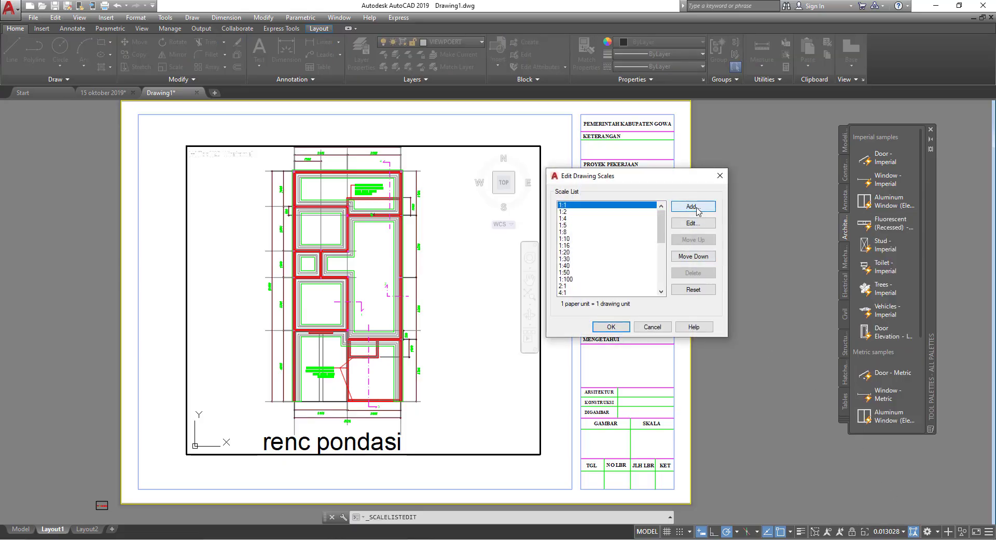
left_click(697, 208)
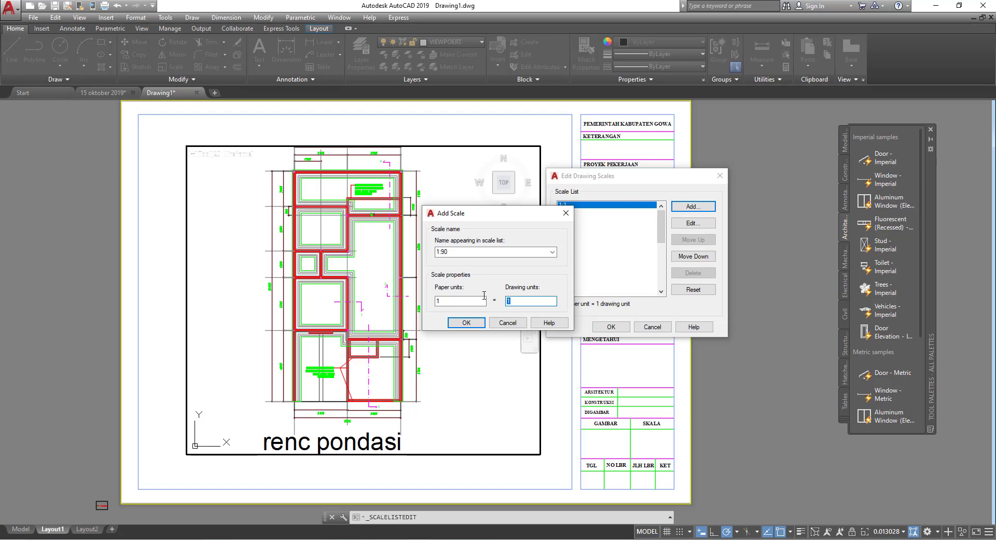
left_click(467, 323)
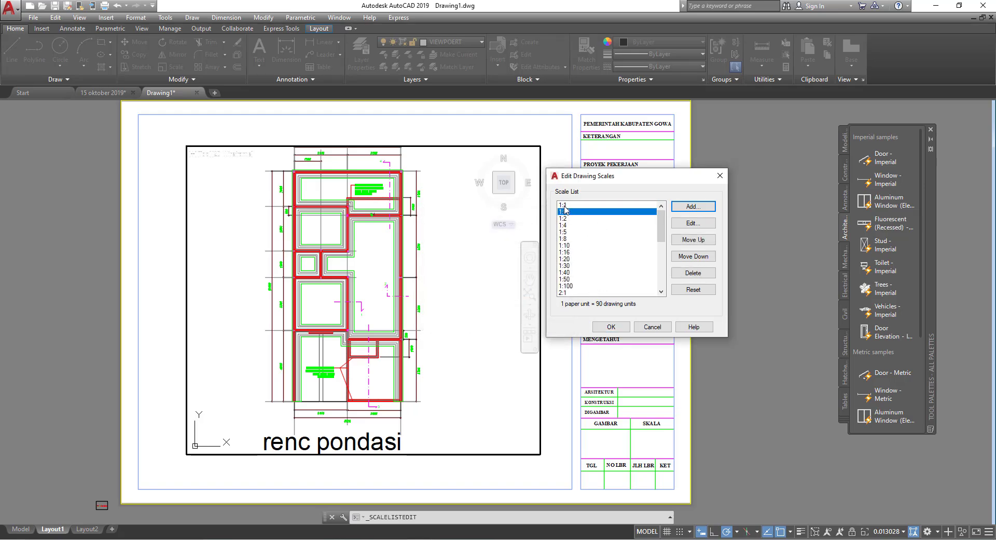
Keep the scale list changes and set the viewport scale to 1:100.
left_click(610, 326)
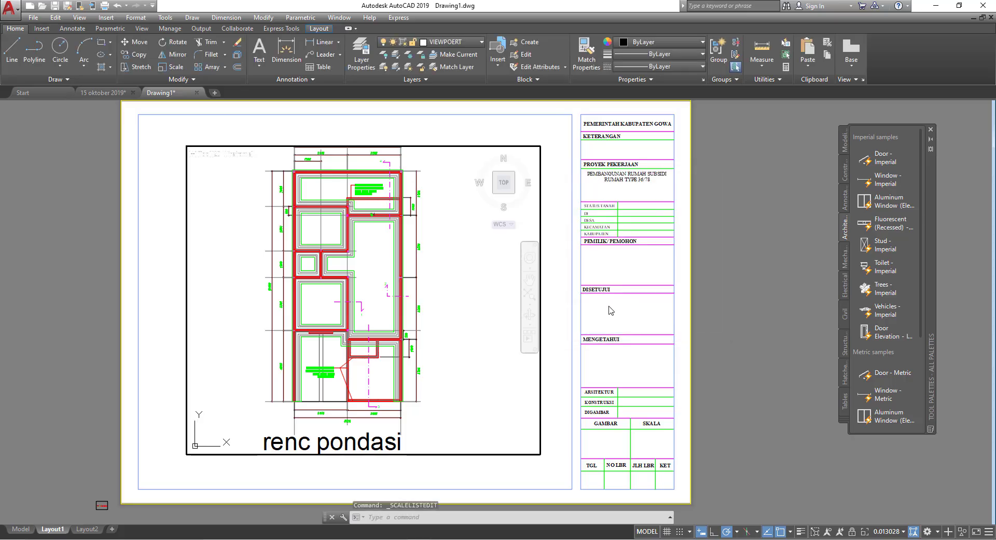
left_click(893, 531)
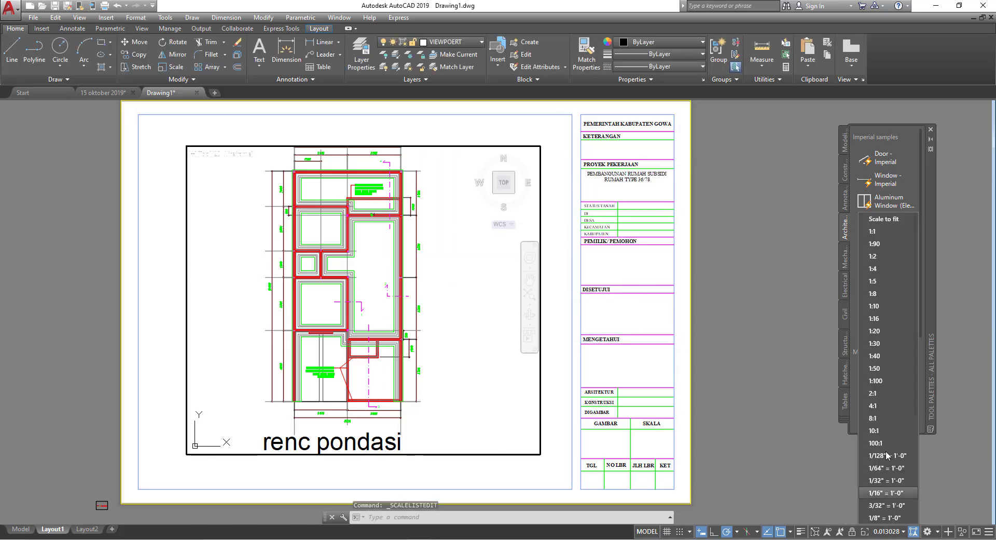
left_click(886, 381)
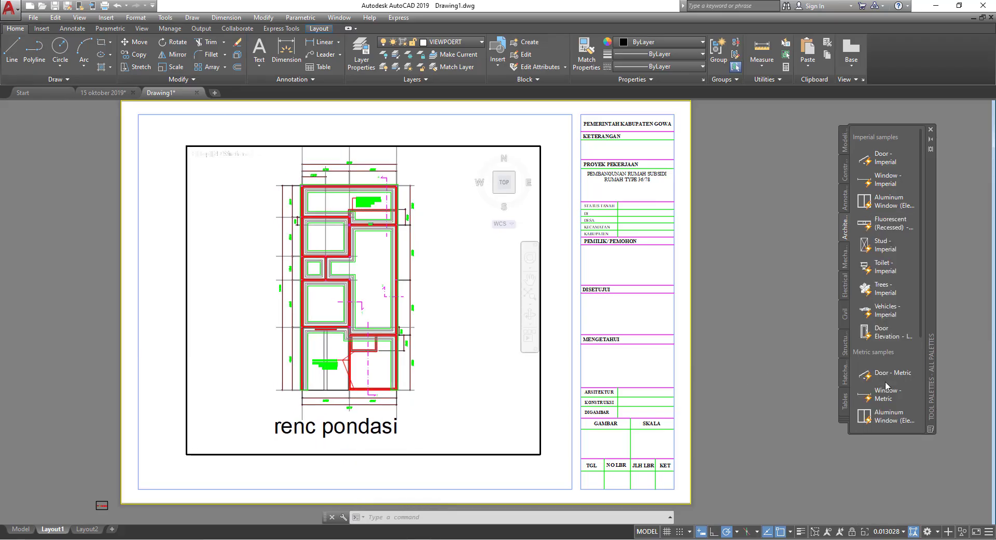
Stretch the viewport's right, bottom, left and top edges to closely frame the renc pondasi plan.
double_click(171, 300)
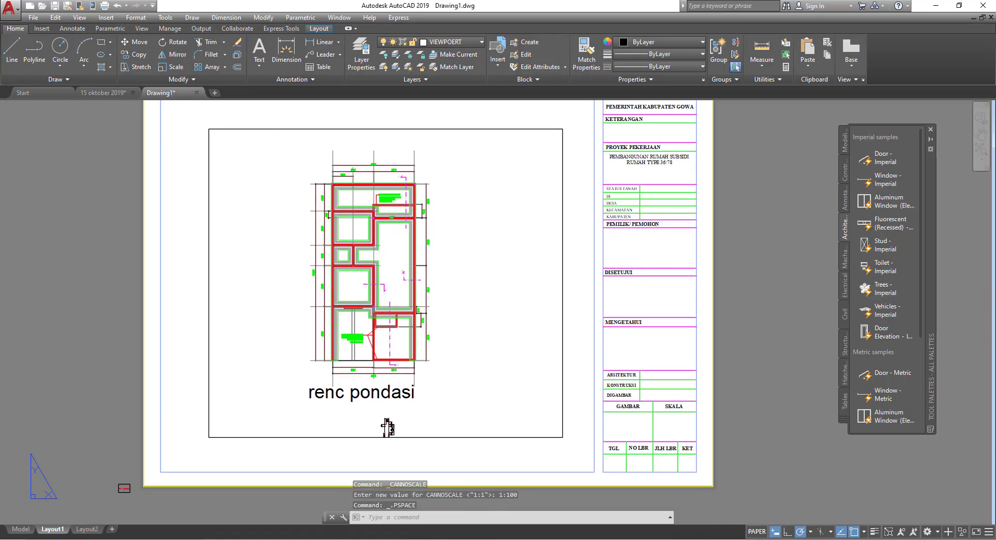
left_click(562, 267)
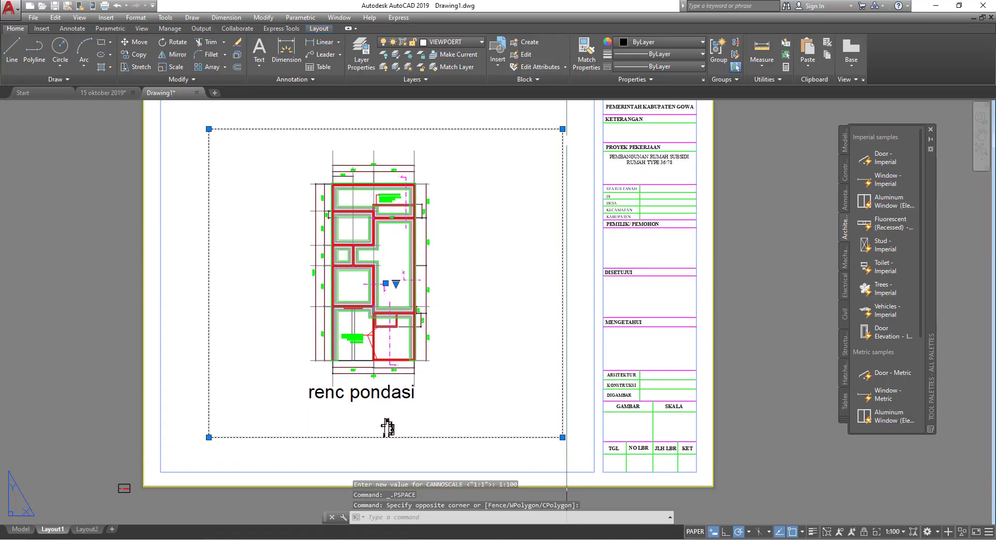
left_click(562, 129)
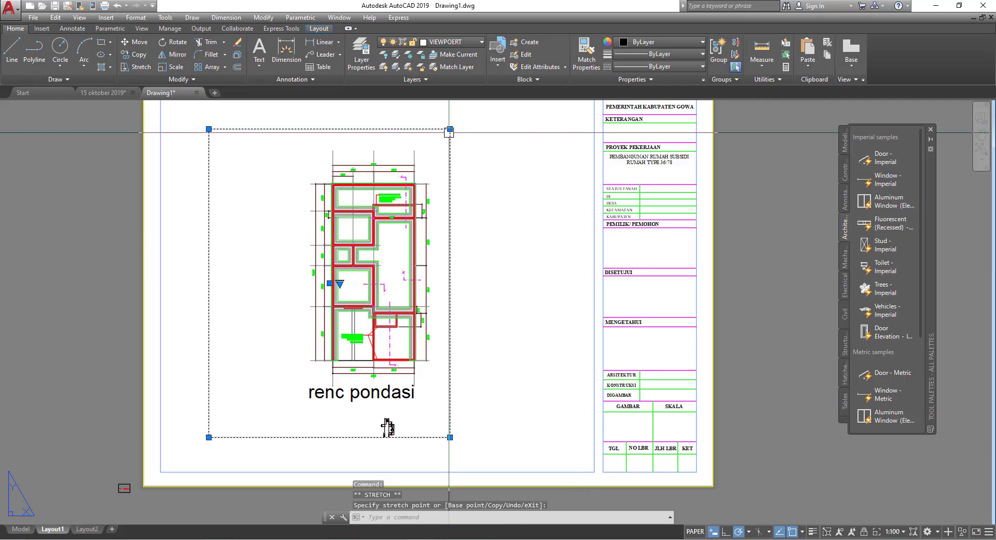
left_click(451, 421)
left_click(450, 437)
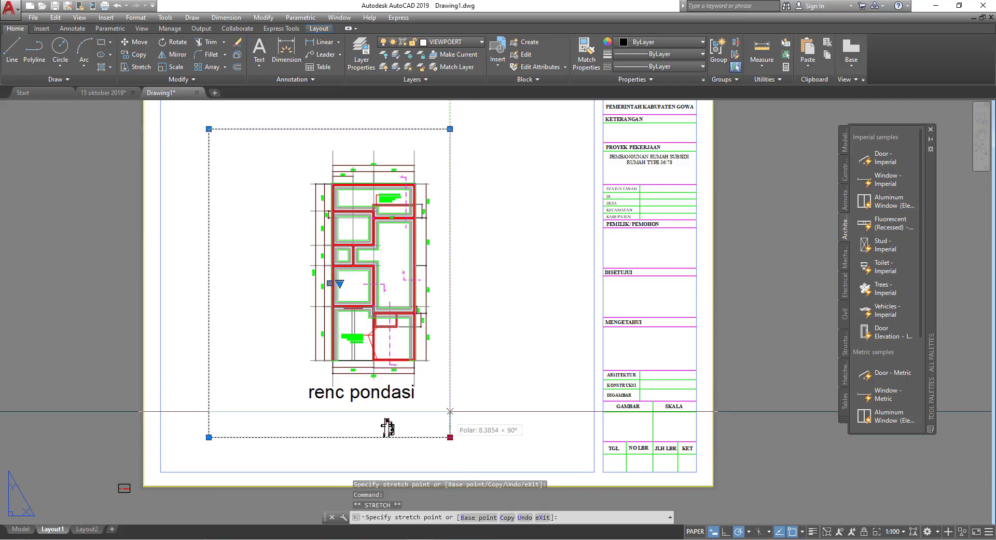
left_click(450, 383)
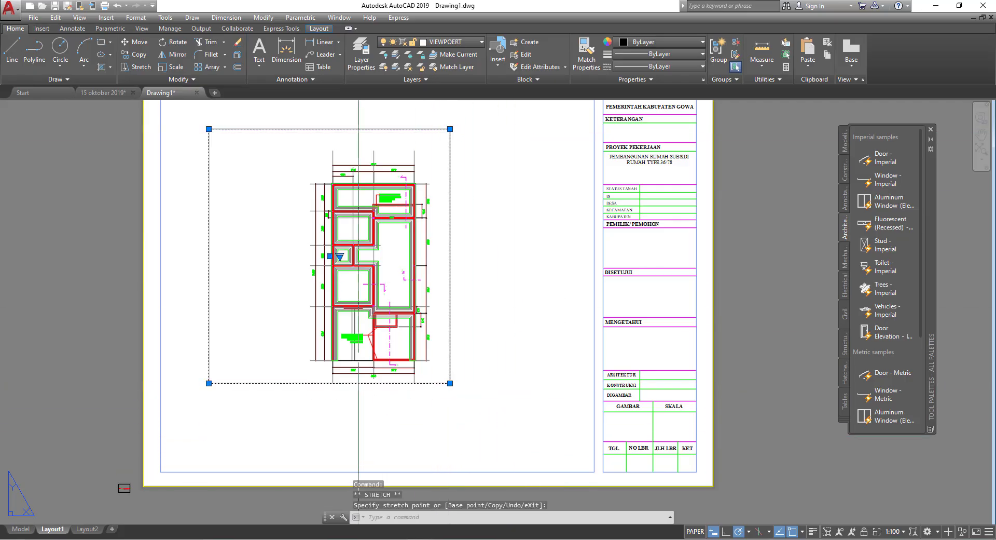
left_click(209, 129)
left_click(300, 129)
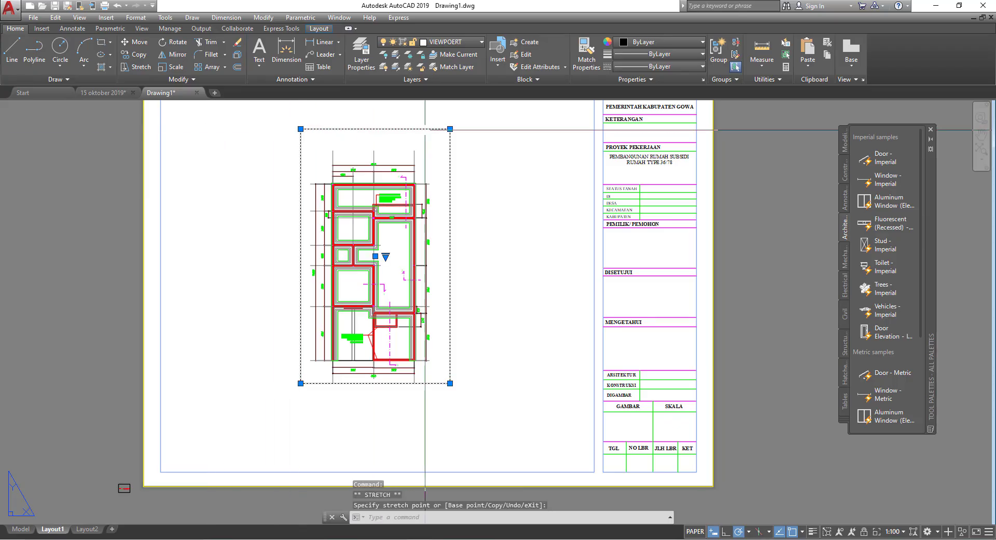
left_click(450, 130)
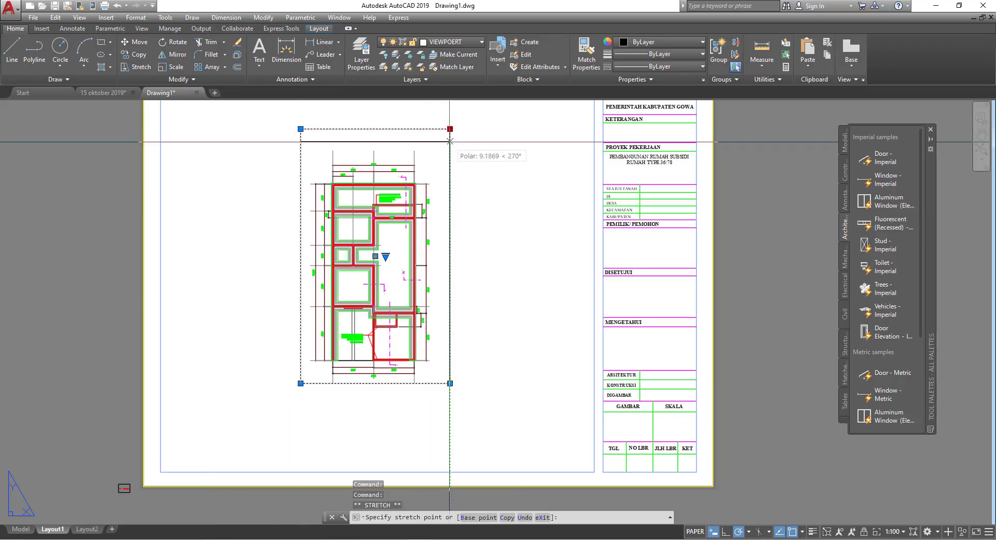
left_click(450, 144)
scroll(465, 189, "down", 2)
middle_click_drag(467, 205, 485, 244)
Draw a vertical construction line through the plan with XL, V.
key("Escape")
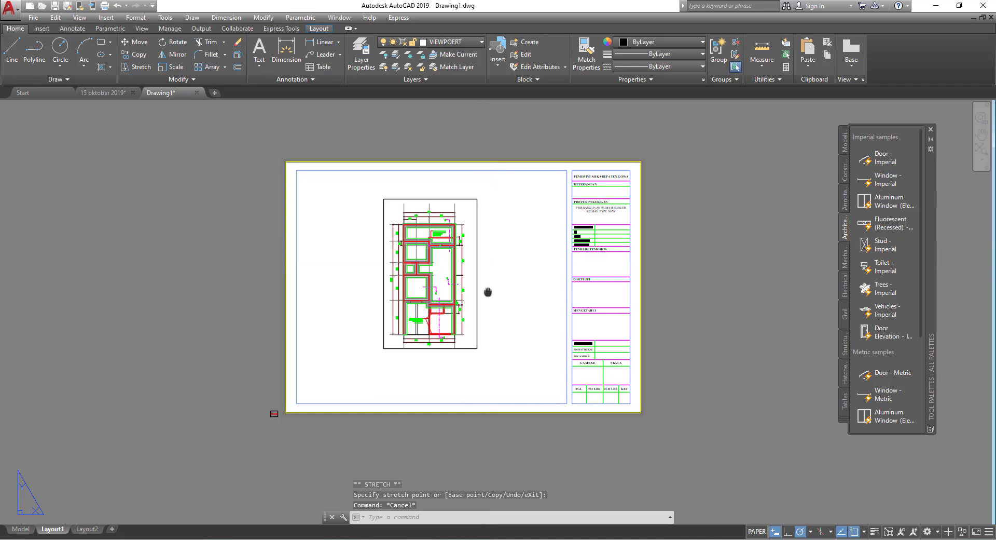
left_click(497, 298)
left_click(470, 284)
key("Escape")
key("Escape")
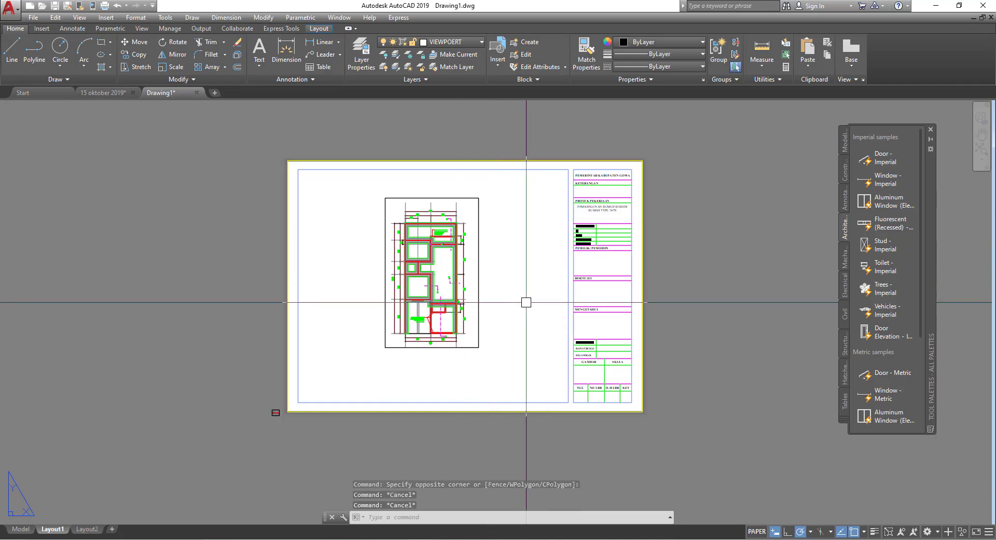
key("Escape")
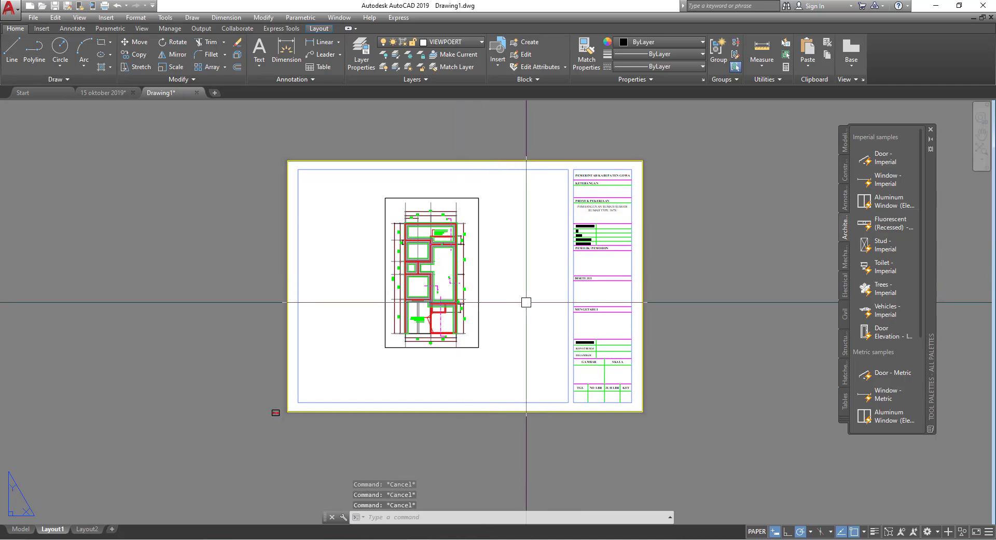
type("XL")
key("Return")
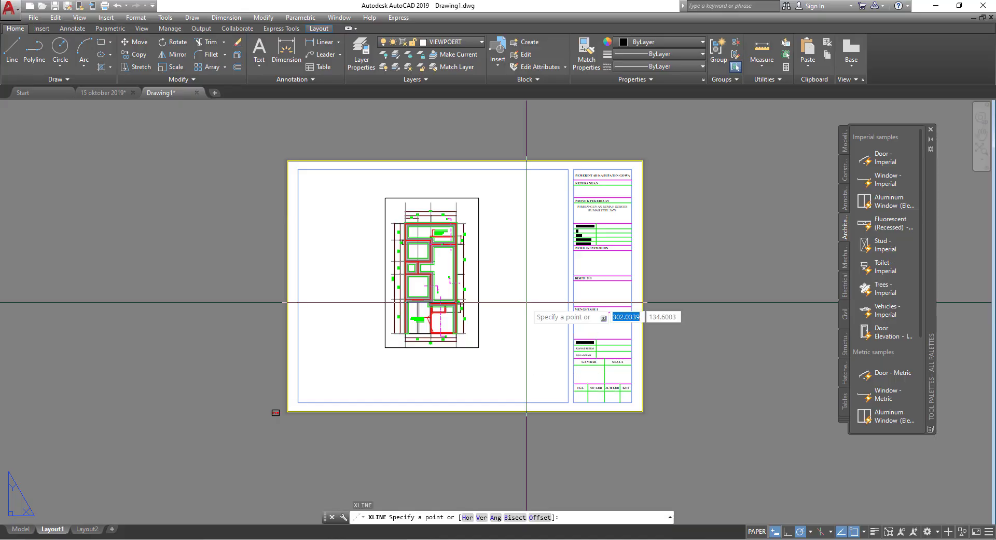
type("V")
key("Return")
left_click(433, 166)
key("Return")
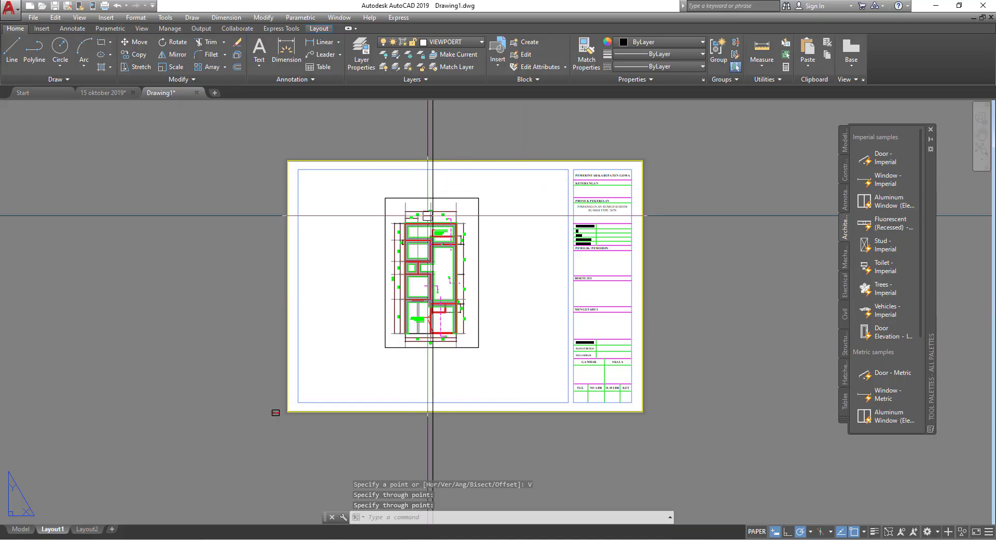
type("XL")
Add a horizontal construction line across the sheet.
key("Return")
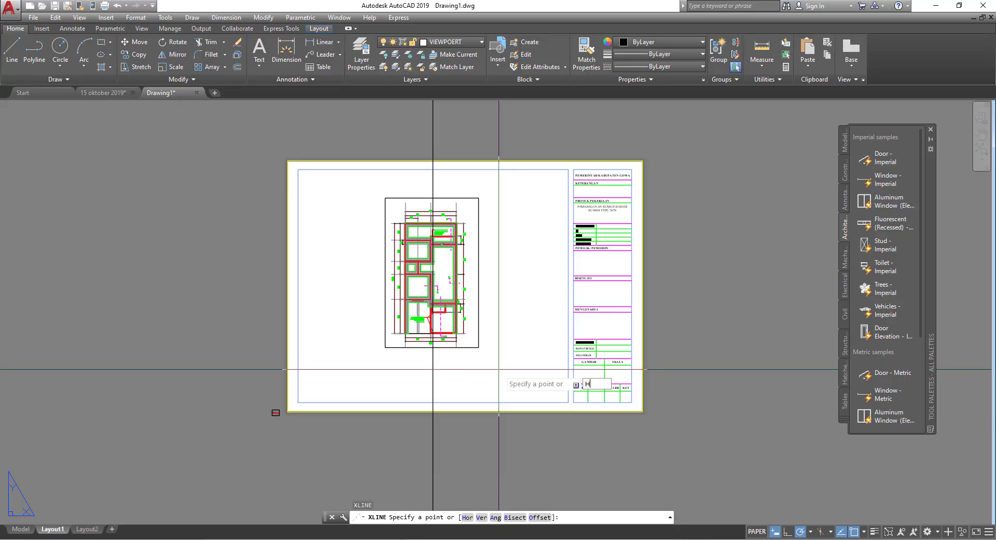
type("H")
key("Return")
left_click(432, 286)
key("Return")
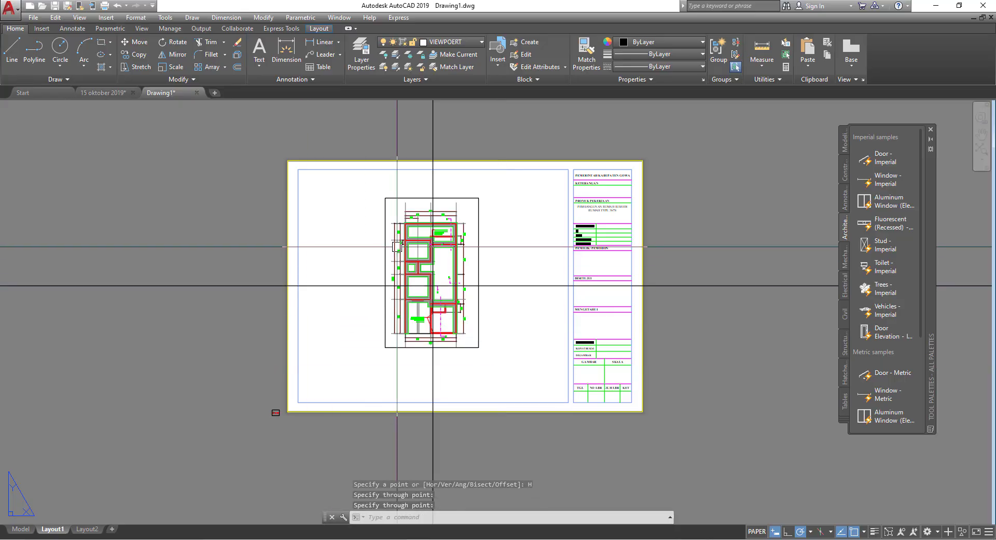
Move the cropped viewport into the middle of the sheet's drawing area.
left_click(434, 246)
left_click(442, 213)
scroll(442, 213, "up", 4)
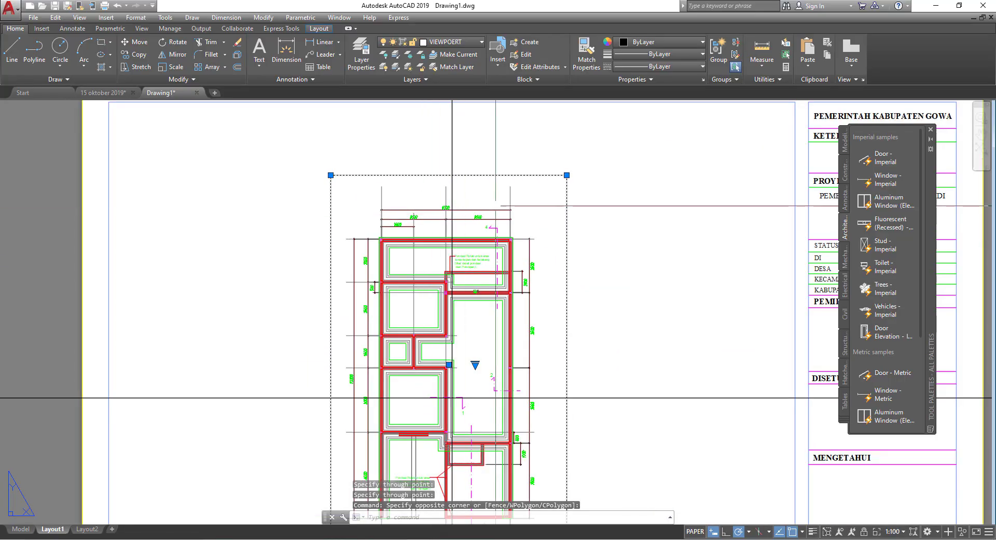
type("M")
key("Return")
left_click(628, 283)
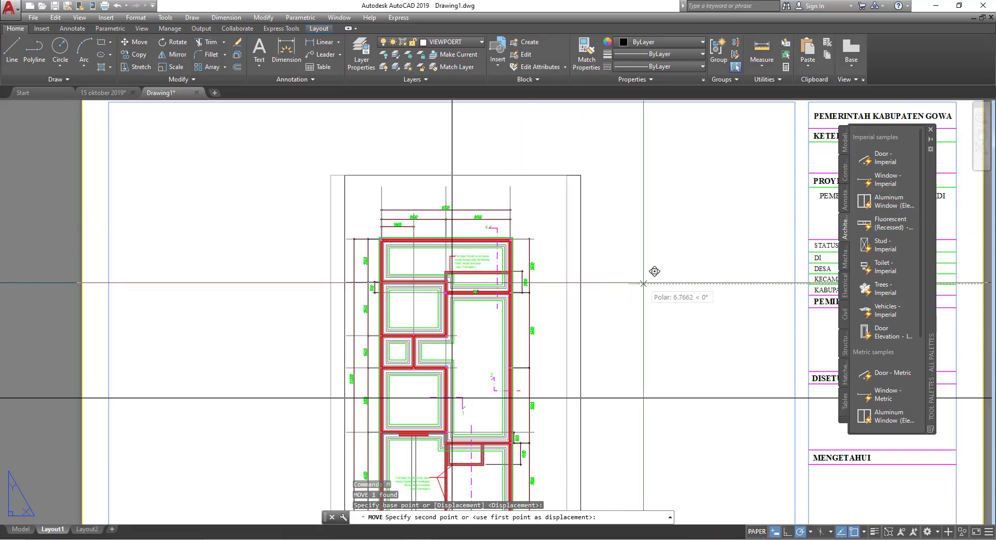
left_click(643, 282)
left_click(494, 198)
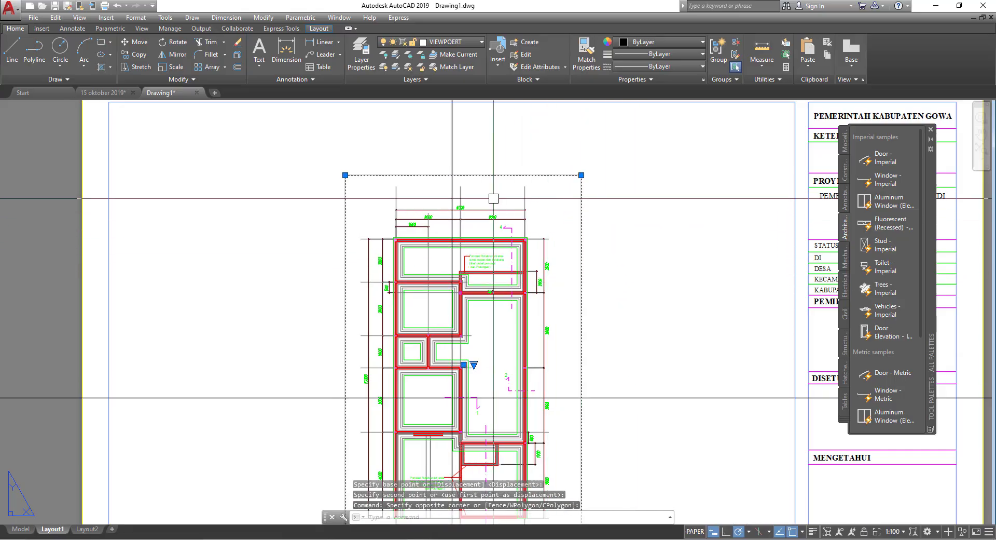
left_click(666, 217)
type("m")
key("Return")
left_click(658, 219)
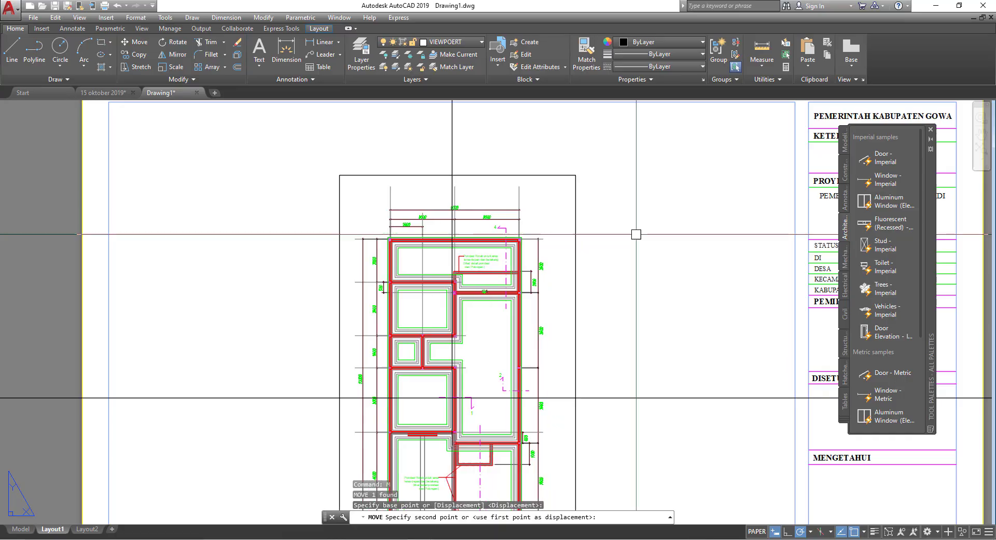
left_click(599, 239)
Nudge the viewport slightly down into its final position.
scroll(606, 260, "down", 3)
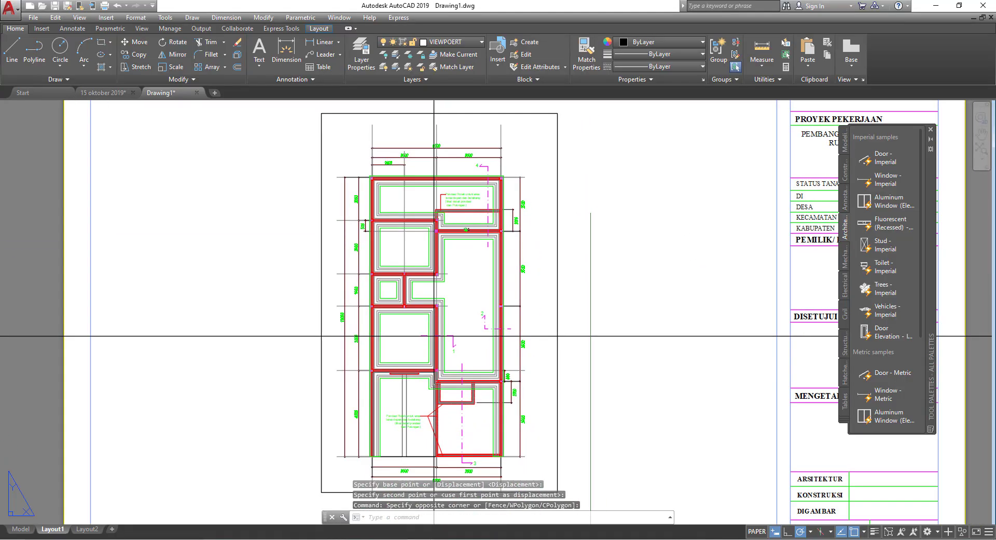
left_click(590, 255)
scroll(569, 269, "up", 2)
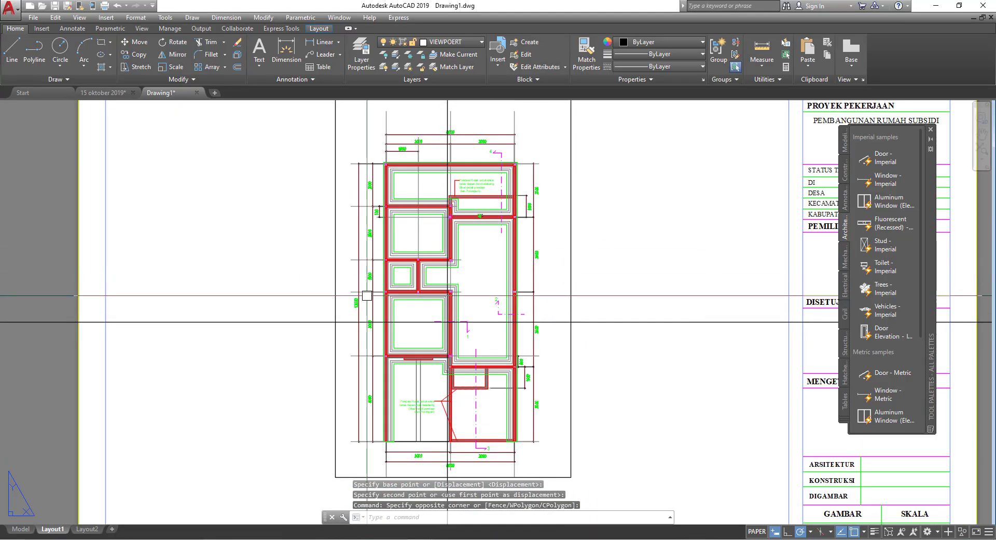
left_click(567, 248)
scroll(566, 246, "down", 2)
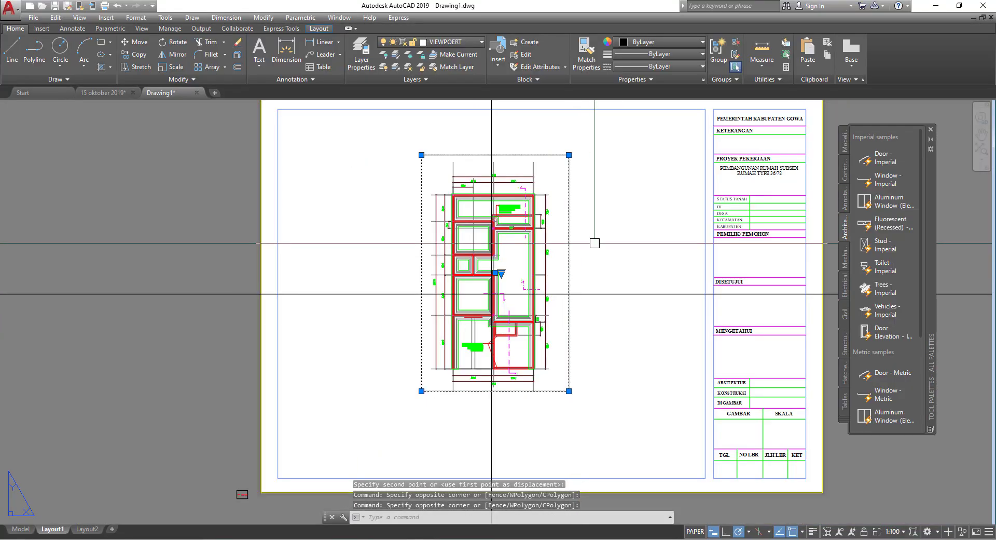
key("m")
key("Return")
left_click(603, 239)
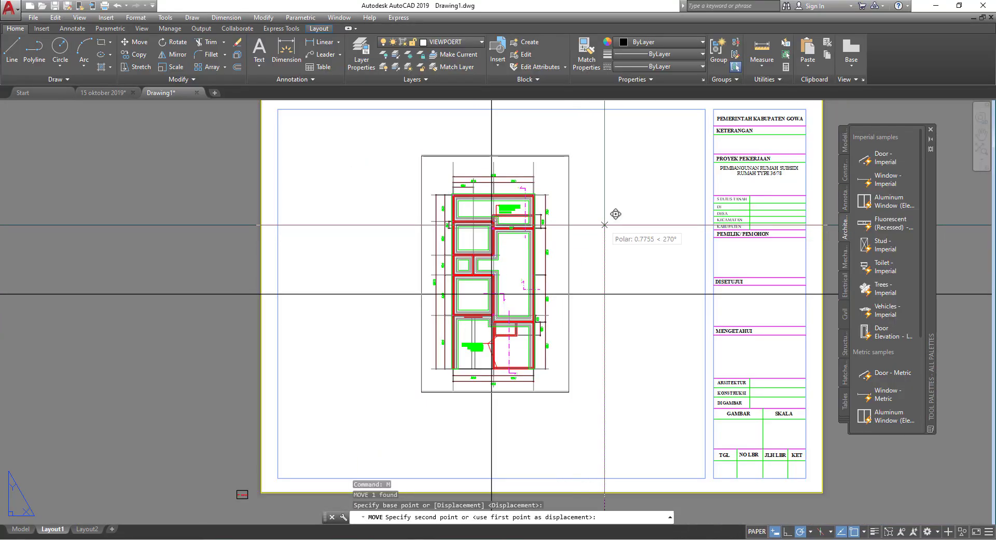
left_click(604, 232)
scroll(610, 251, "down", 2)
Erase both temporary construction lines.
left_click(625, 269)
left_click_drag(568, 188, 517, 181)
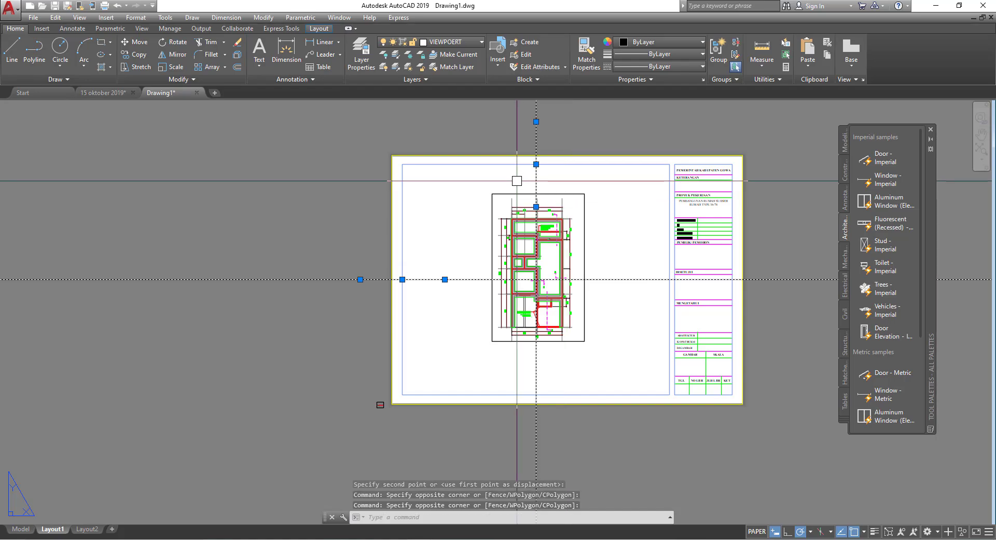
type("e")
key("Return")
scroll(666, 200, "up", 4)
scroll(623, 207, "down", 2)
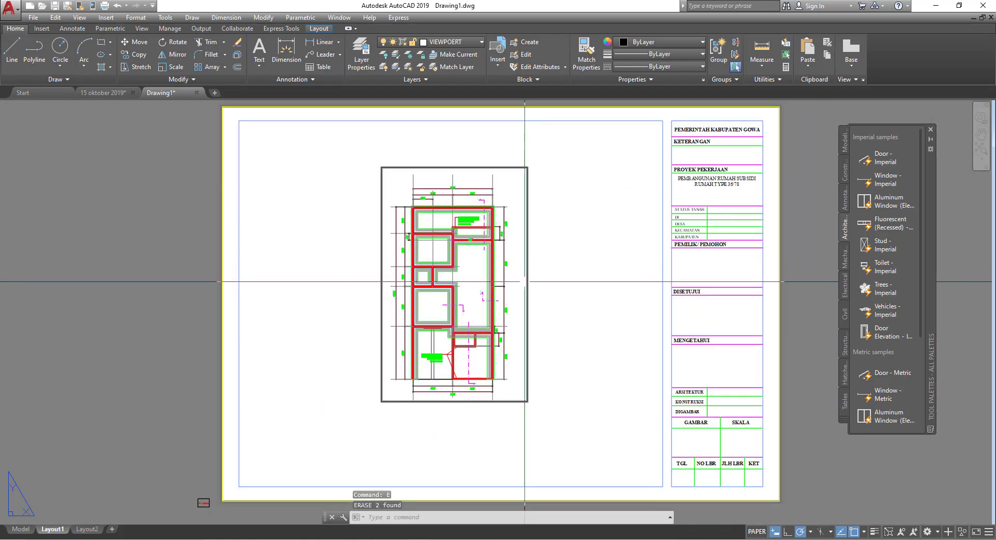
middle_click_drag(486, 301, 485, 296)
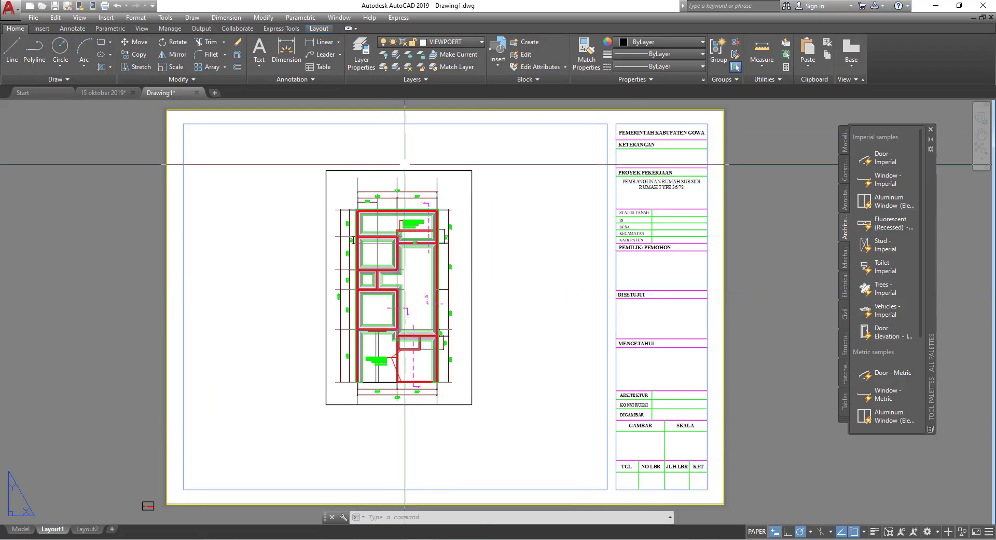
middle_click_drag(396, 154, 404, 153)
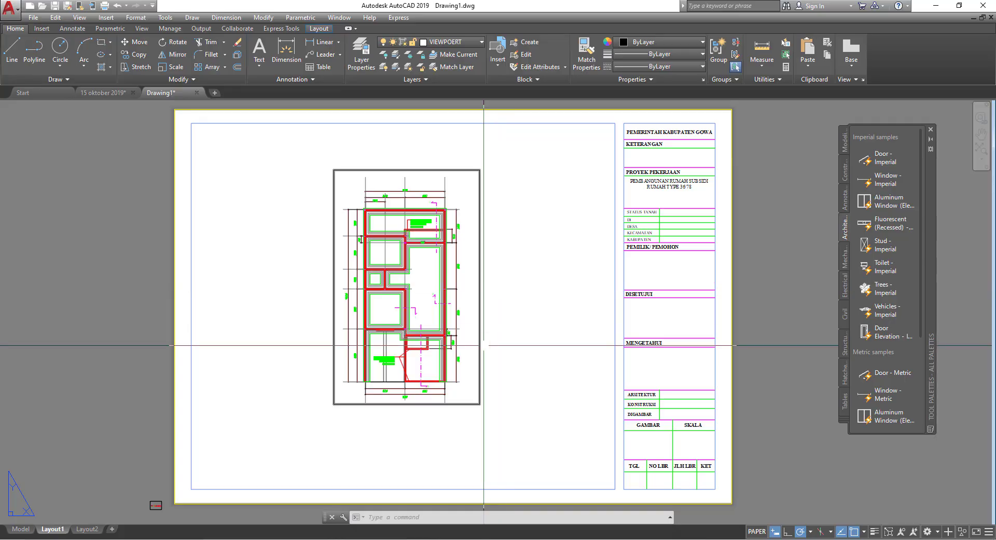
scroll(392, 416, "up", 4)
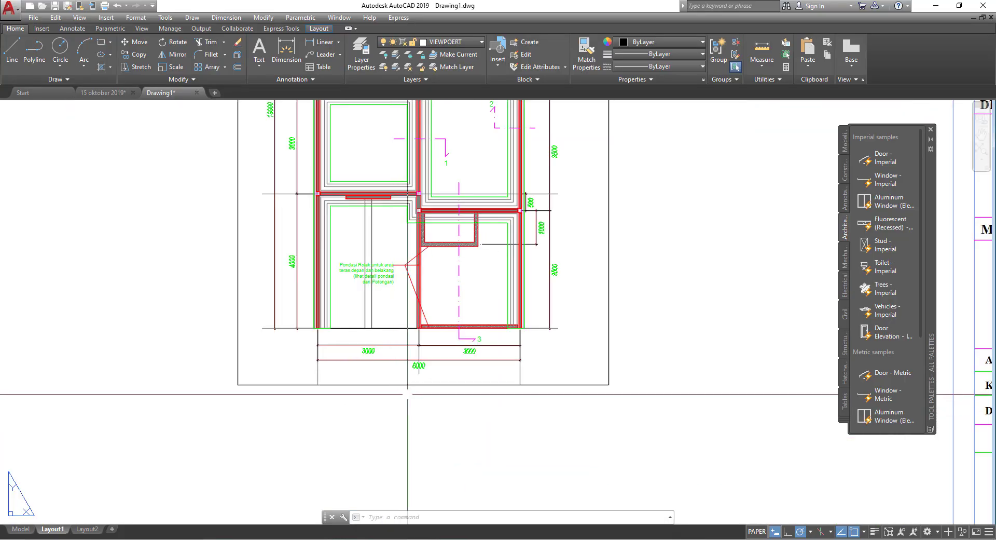
scroll(393, 417, "down", 4)
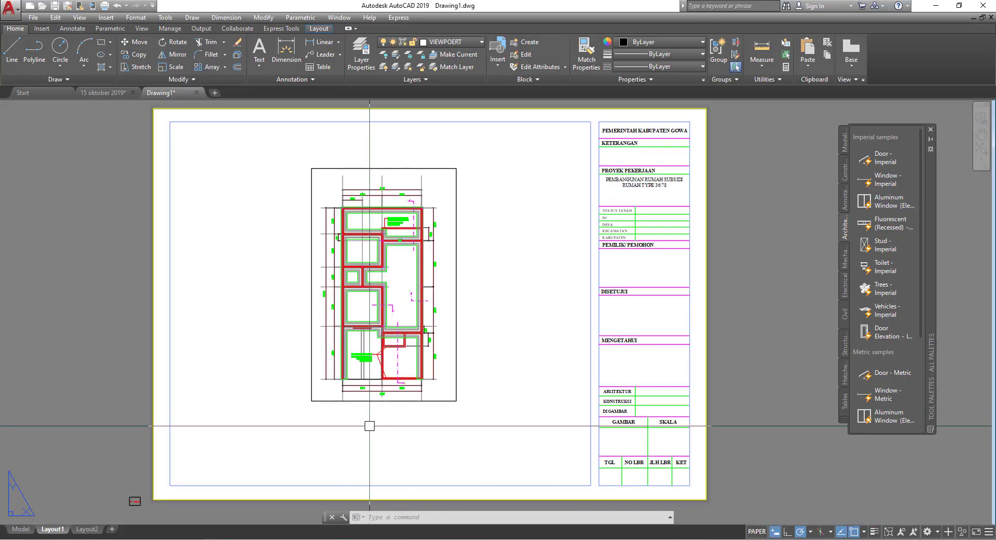
scroll(358, 397, "up", 2)
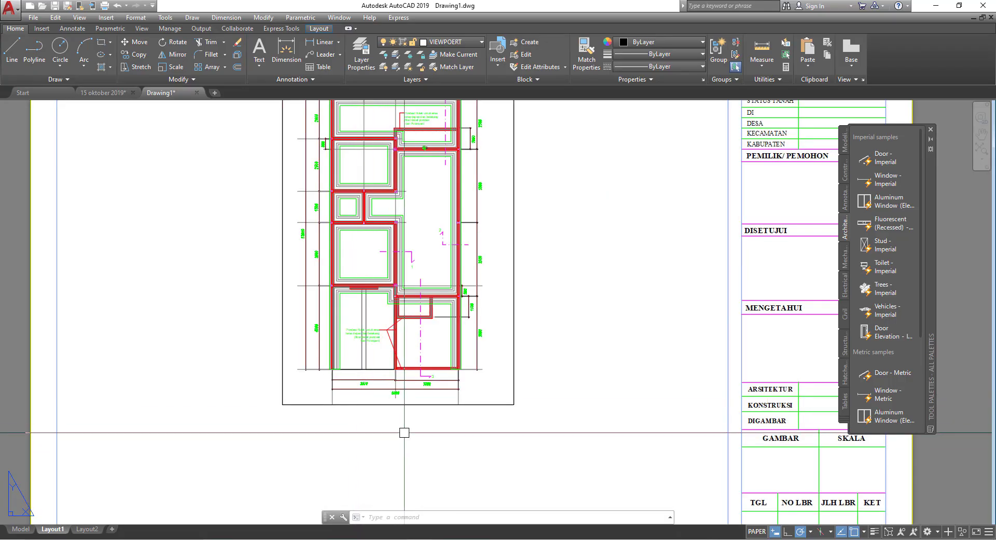
scroll(403, 429, "down", 3)
scroll(403, 428, "up", 3)
scroll(404, 429, "down", 3)
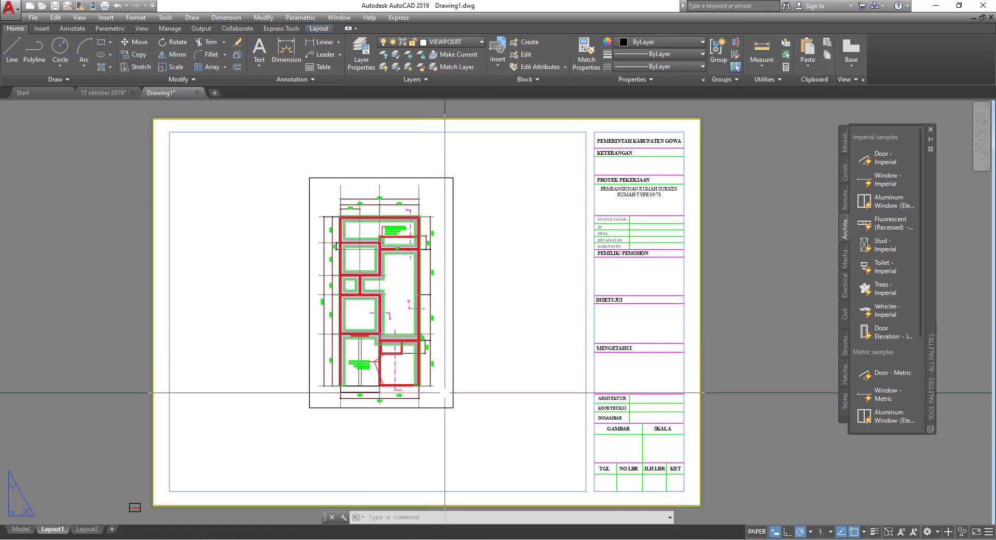
middle_click_drag(425, 393, 432, 398)
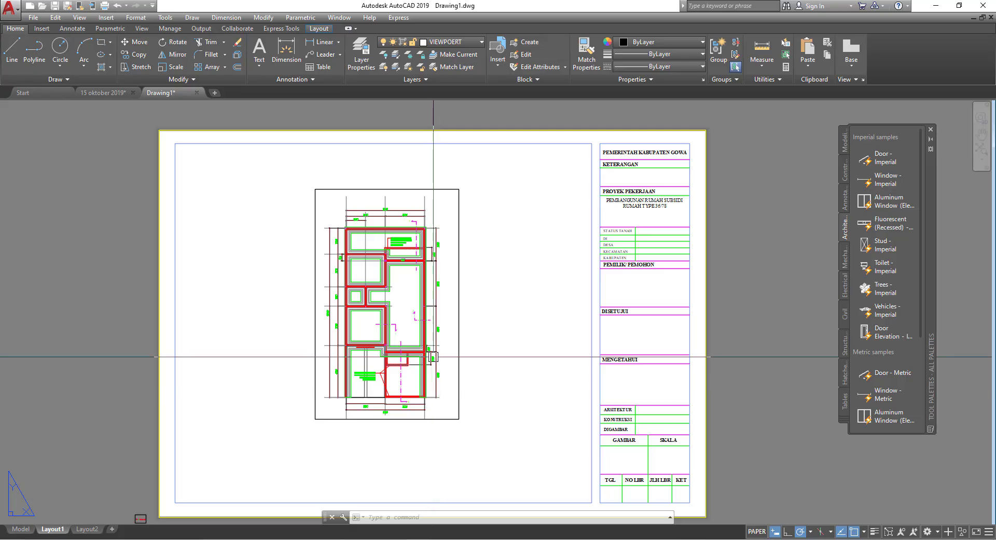
Lock the display of the renc pondasi viewport.
left_click(757, 531)
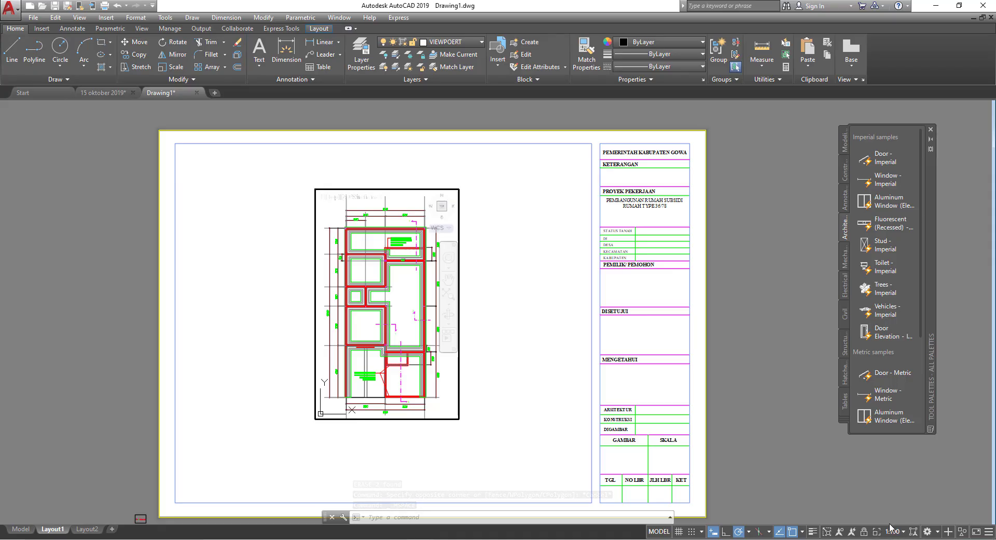
left_click(866, 535)
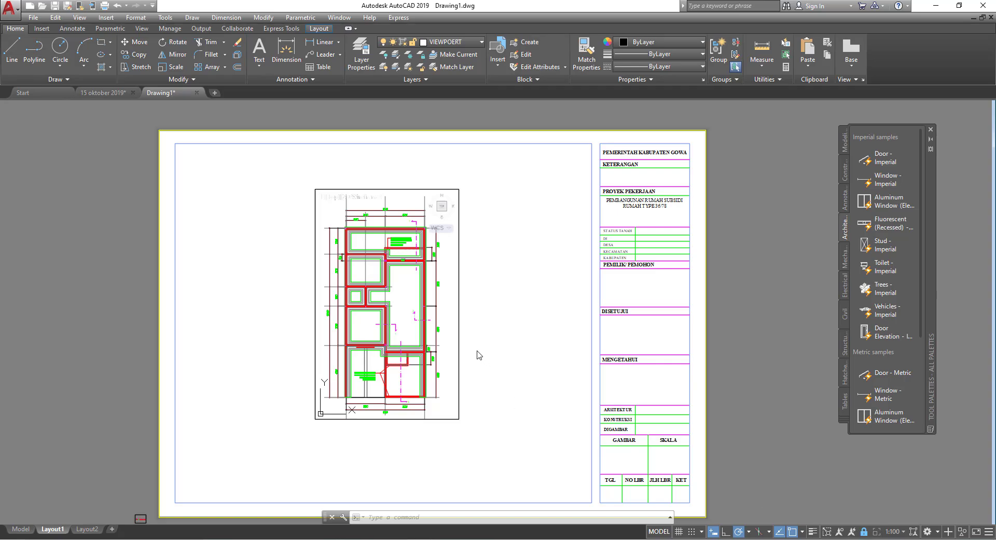
scroll(476, 350, "down", 4)
scroll(461, 357, "up", 4)
scroll(482, 372, "up", 1)
scroll(482, 371, "up", 2)
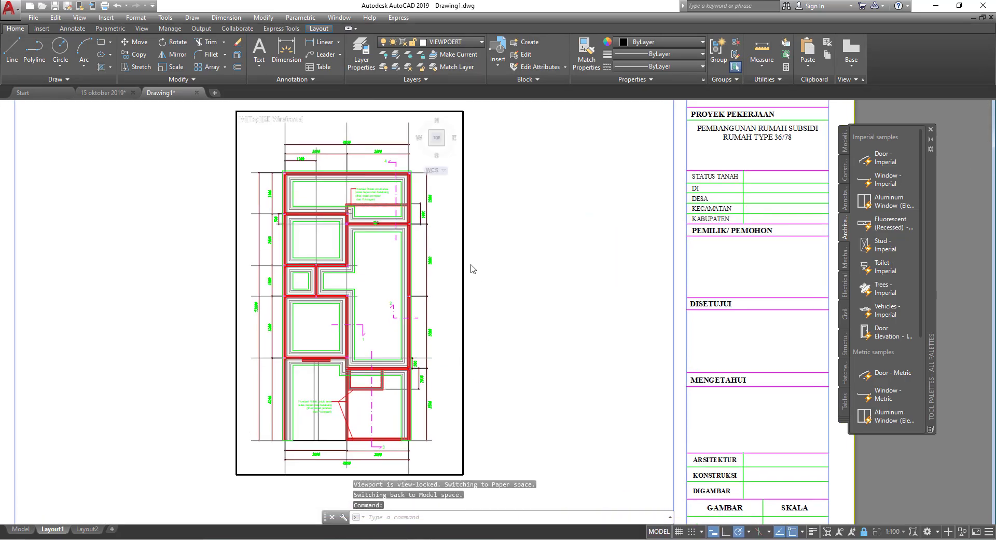
scroll(471, 265, "down", 2)
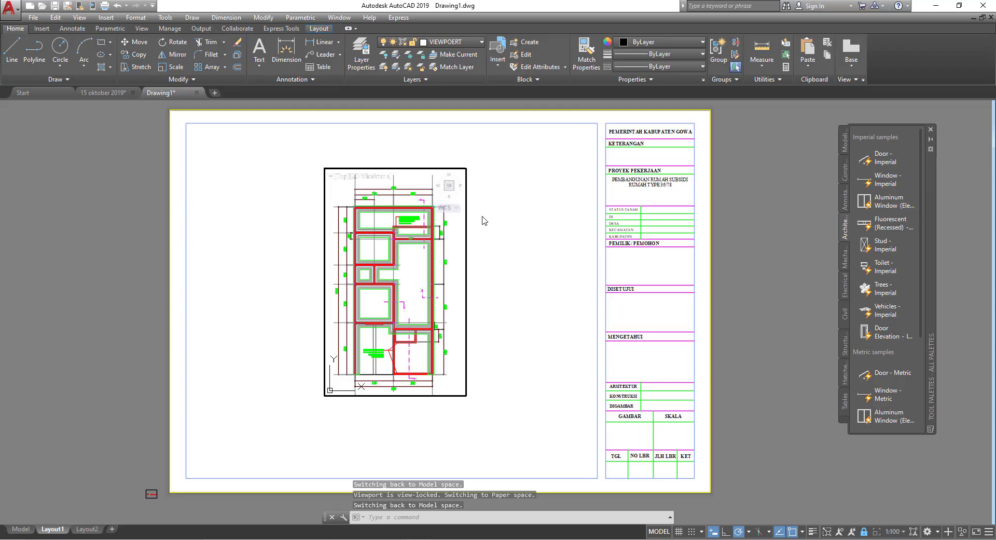
Return to paper space on Layout1.
double_click(488, 254)
scroll(482, 291, "up", 1)
scroll(477, 307, "down", 1)
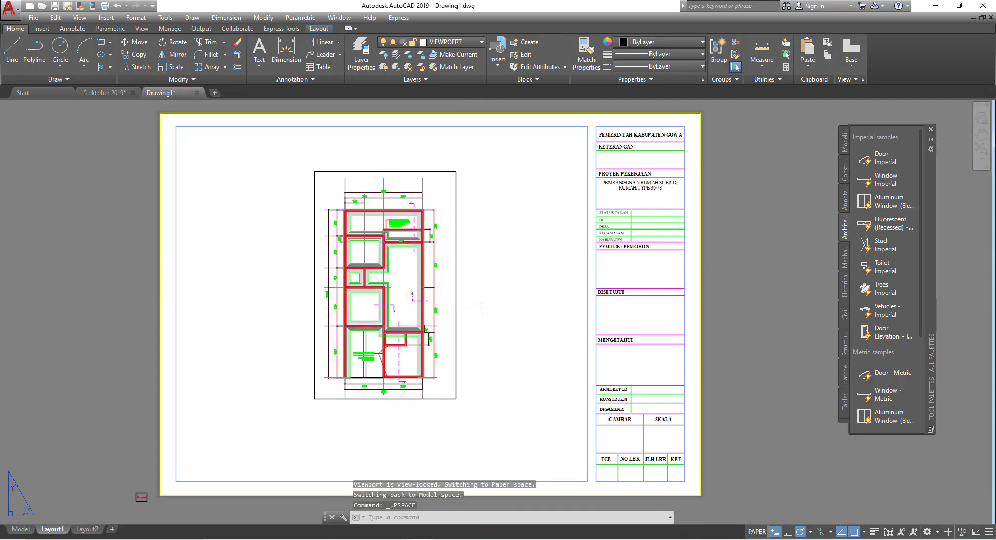
left_click(466, 44)
left_click(452, 341)
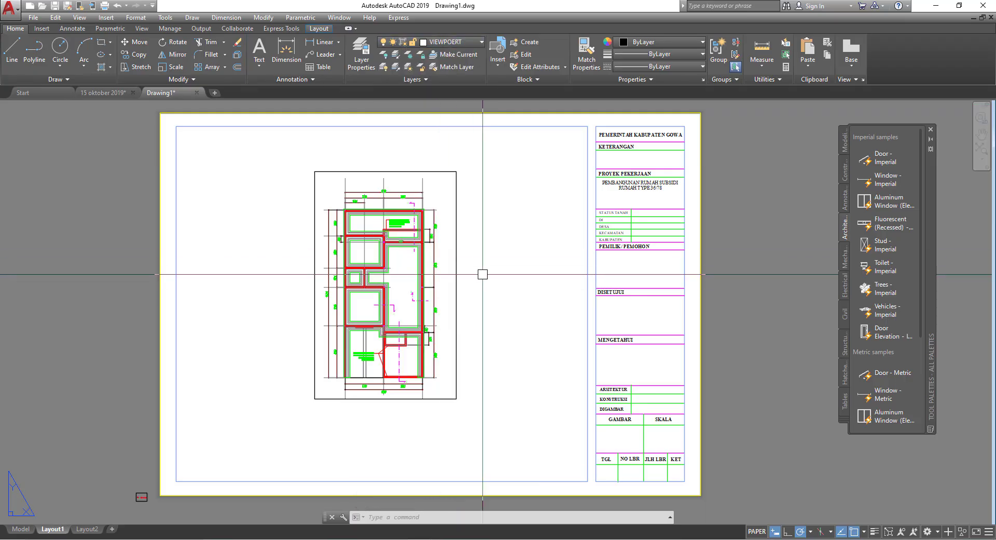
key("ctrl+p")
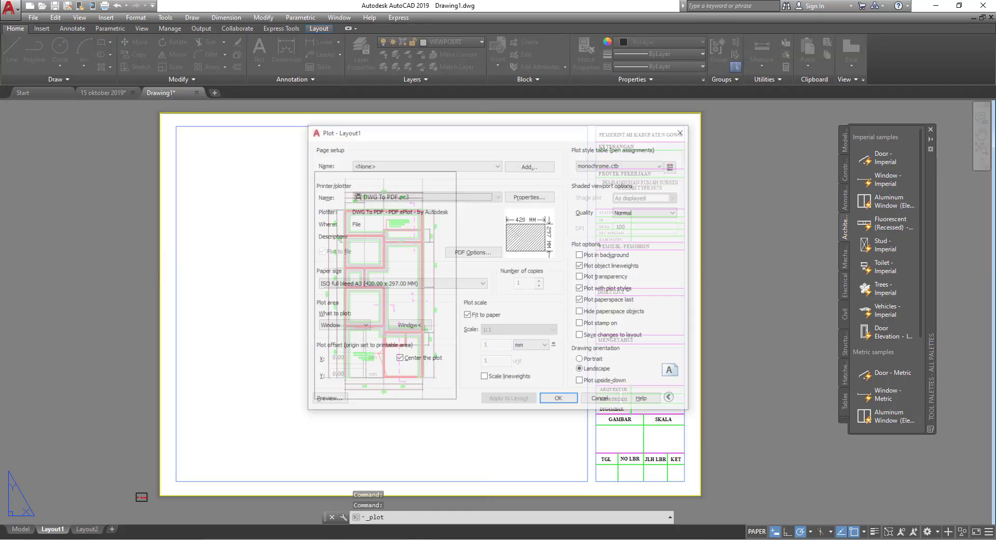
left_click(340, 405)
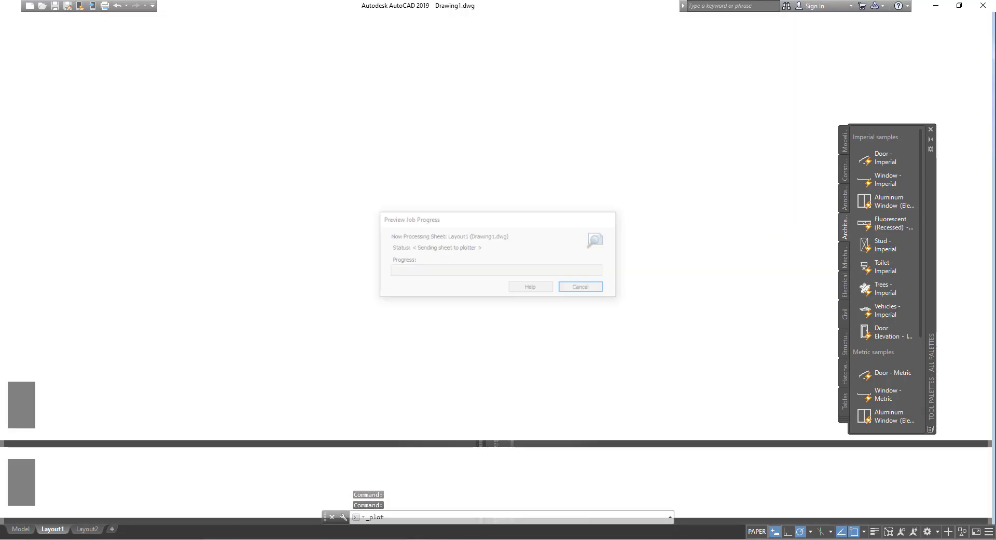
scroll(347, 94, "up", 3)
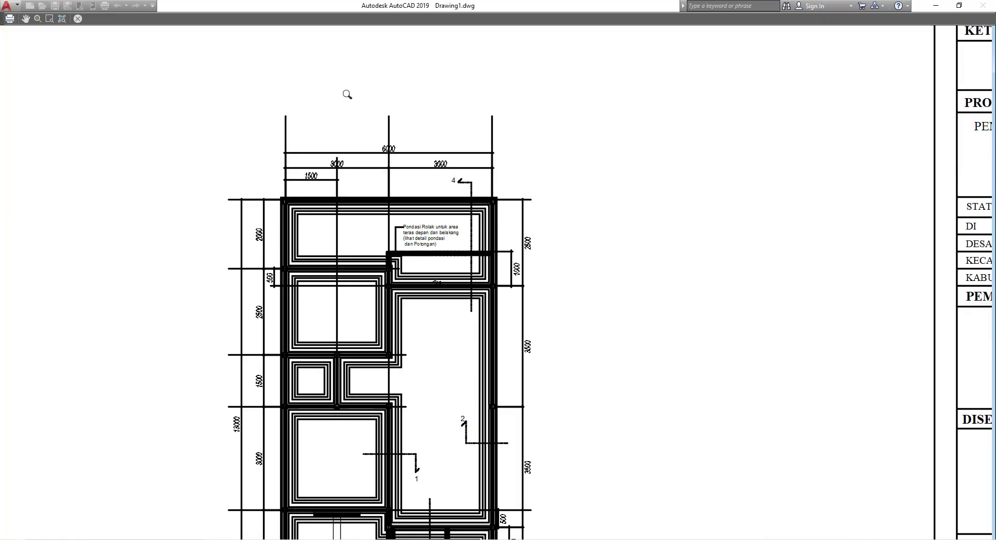
scroll(334, 90, "down", 3)
scroll(311, 90, "down", 3)
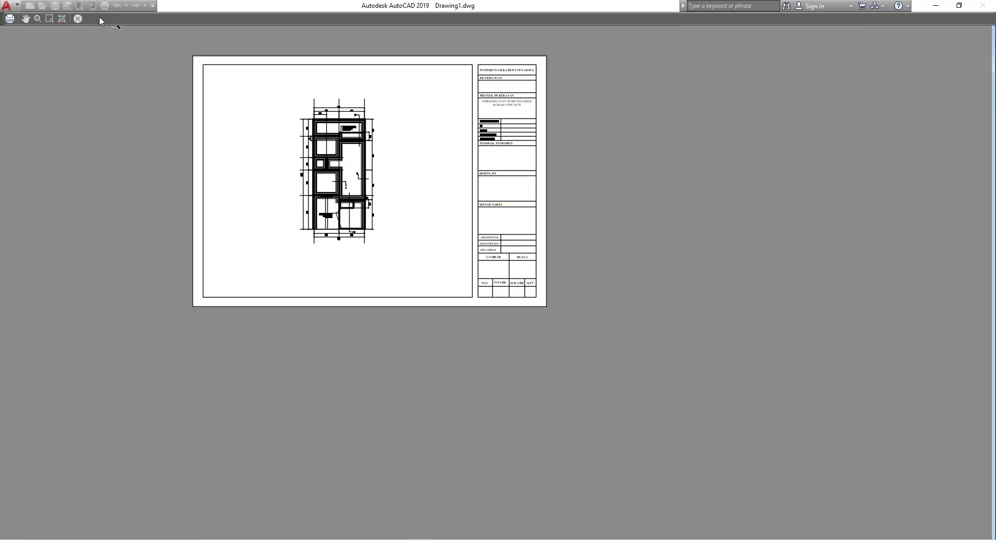
left_click(79, 20)
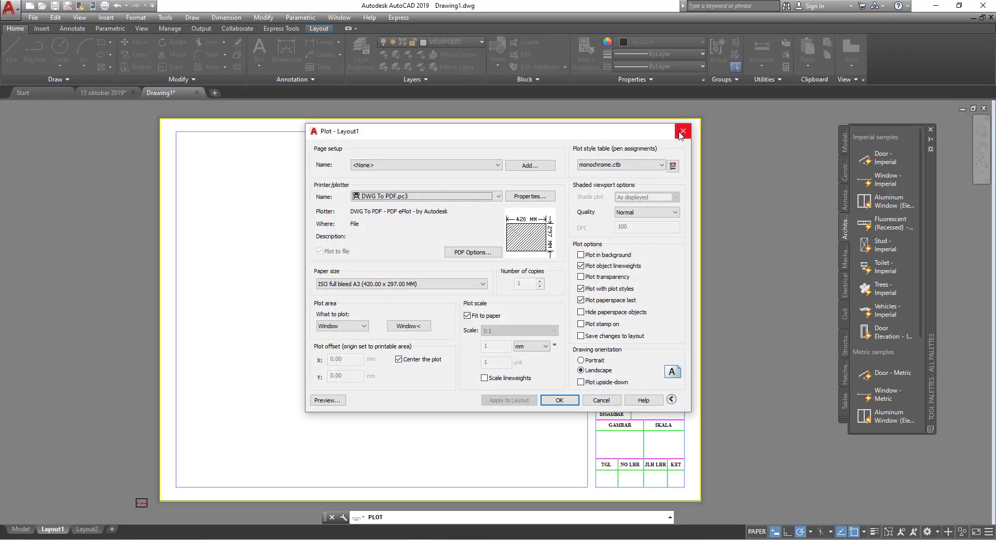
left_click(682, 132)
type("LA")
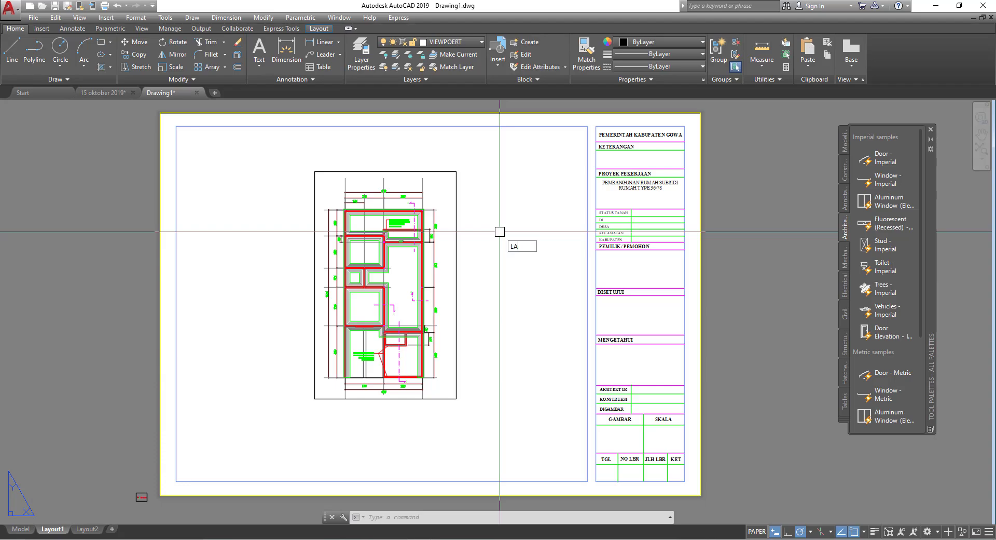
key("Return")
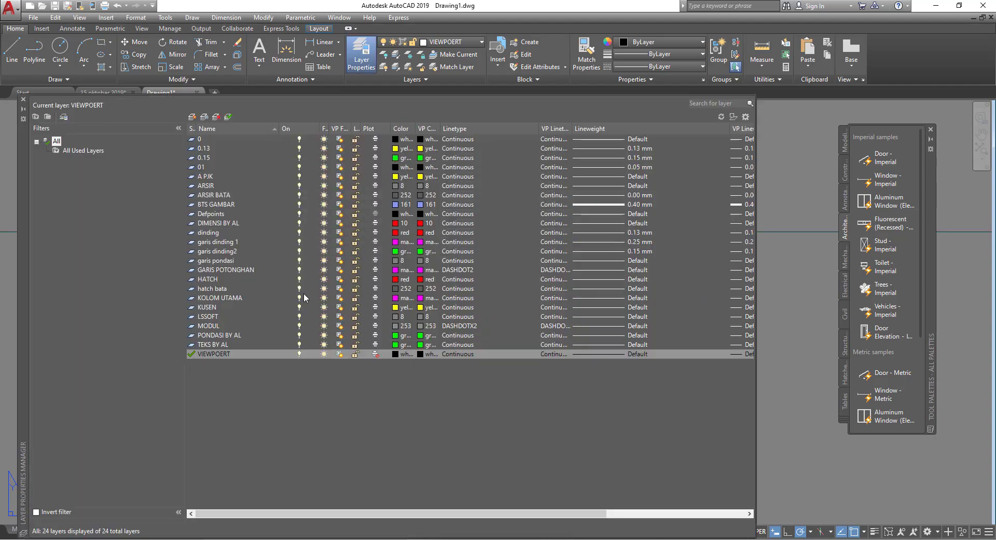
left_click(376, 355)
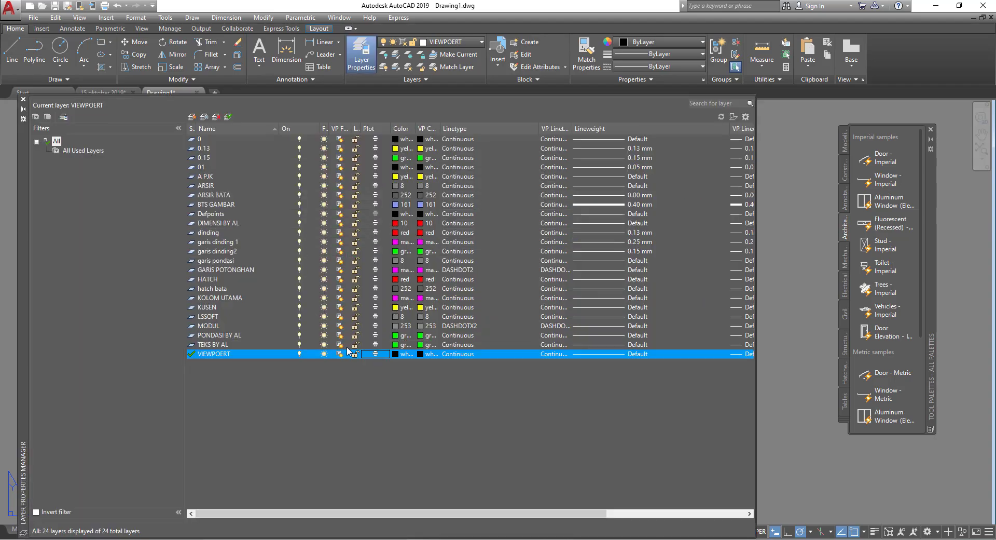
left_click(22, 99)
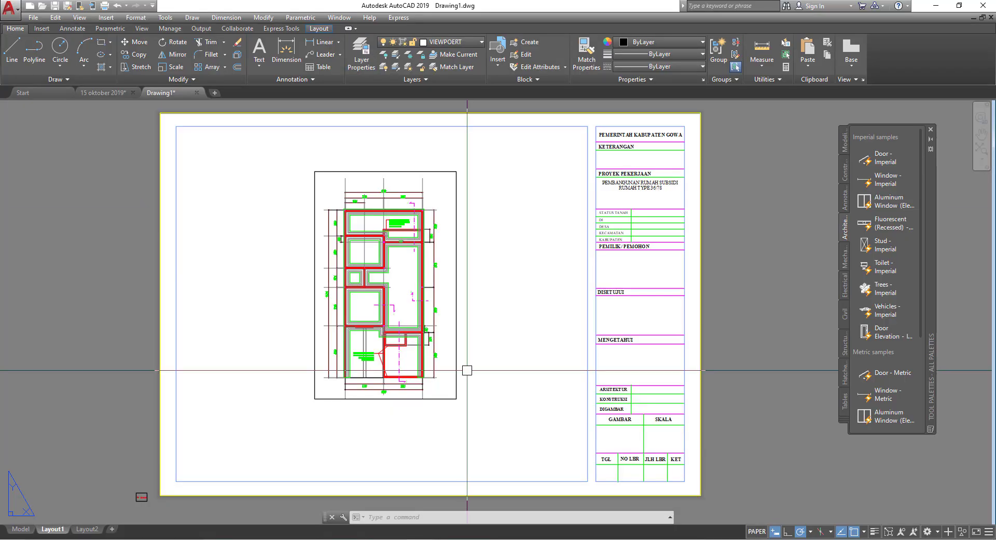
key("ctrl+p")
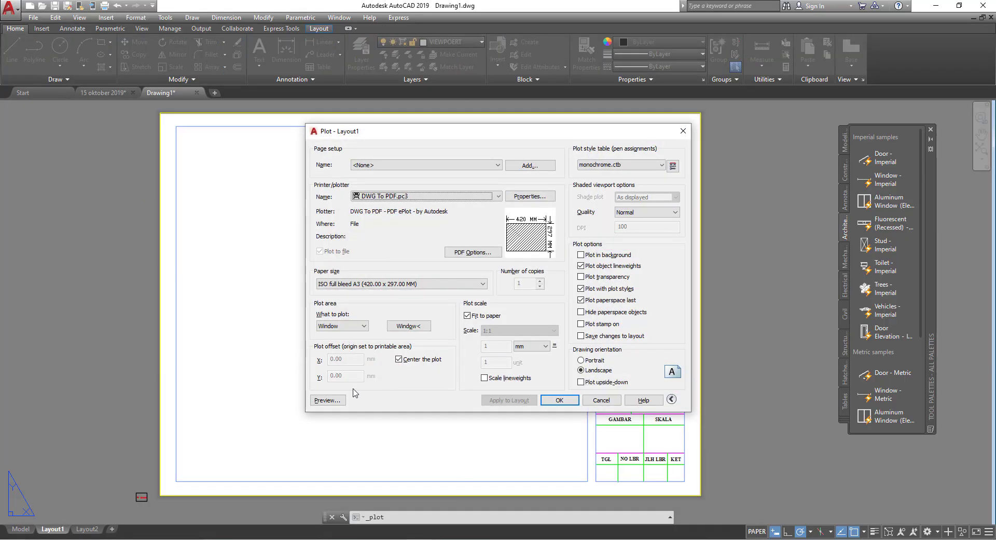
left_click(339, 399)
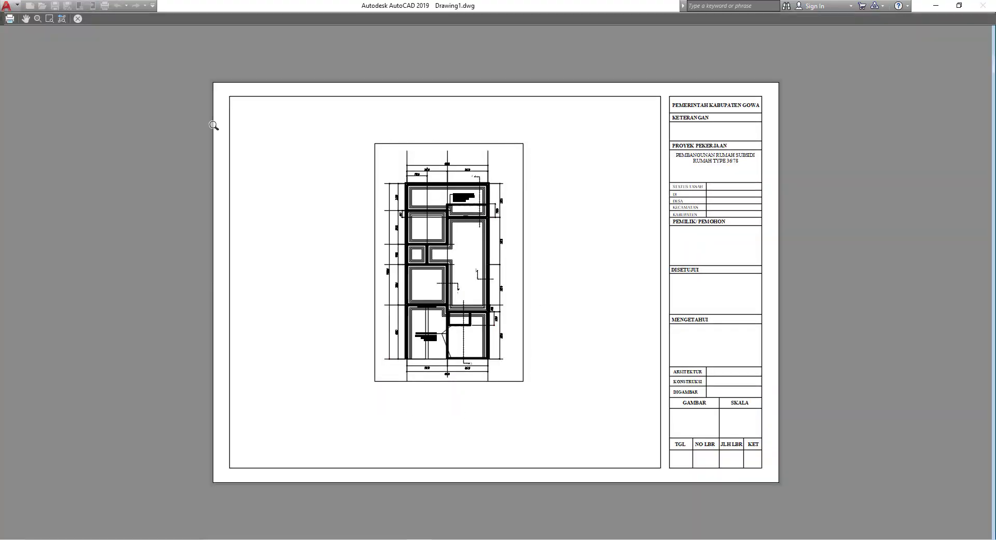
left_click(78, 19)
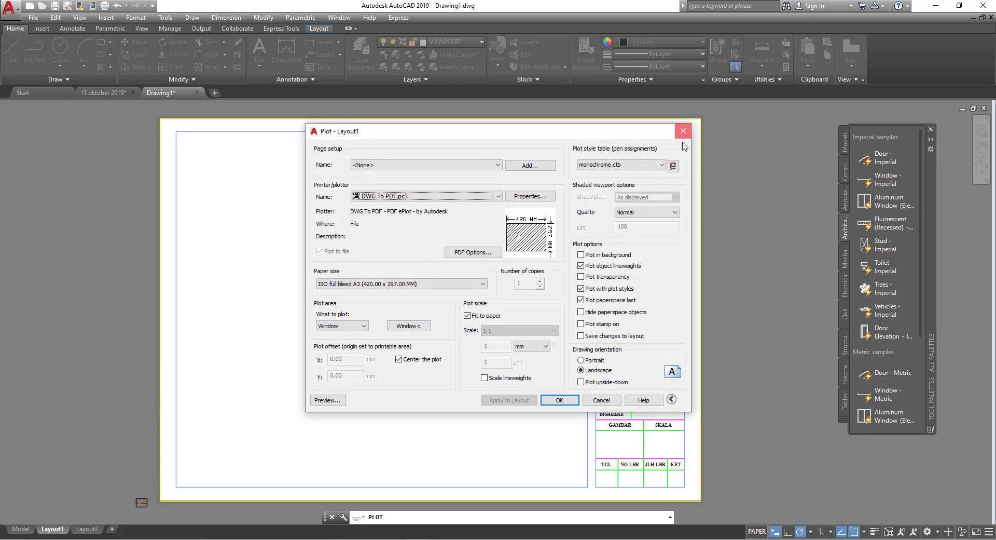
left_click(683, 132)
key("ctrl+p")
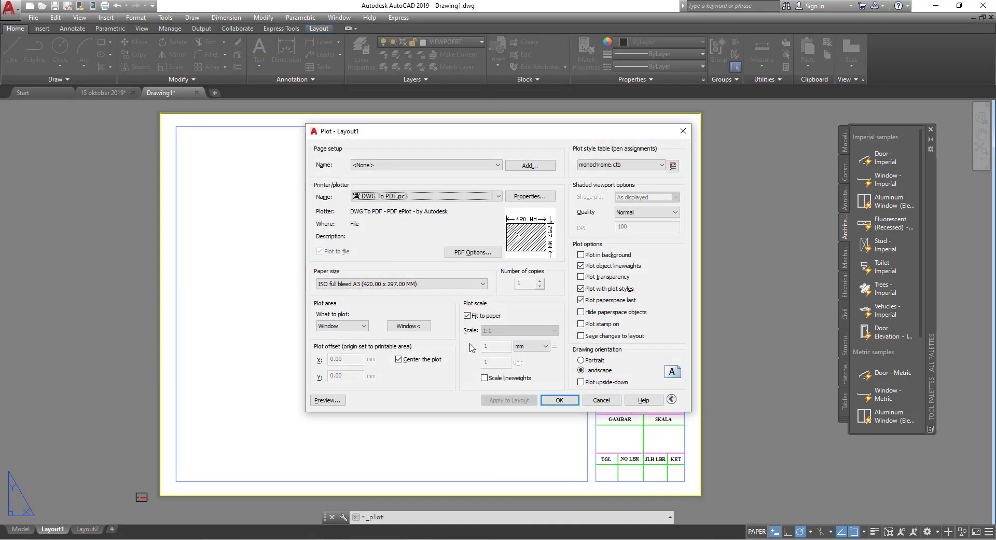
left_click(688, 133)
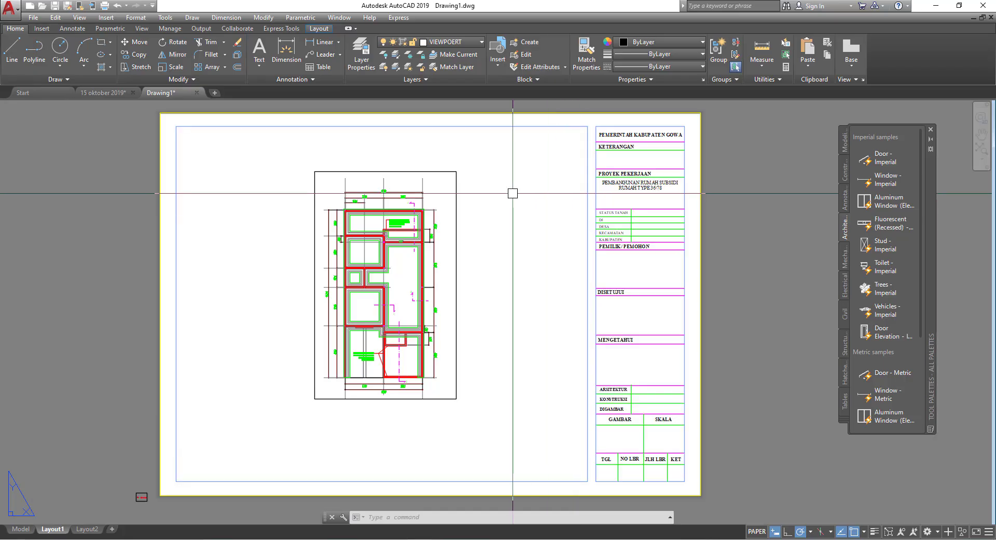
type("LA")
Make the VIEWPOERT layer non-plotting in the Layer Properties Manager.
key("Return")
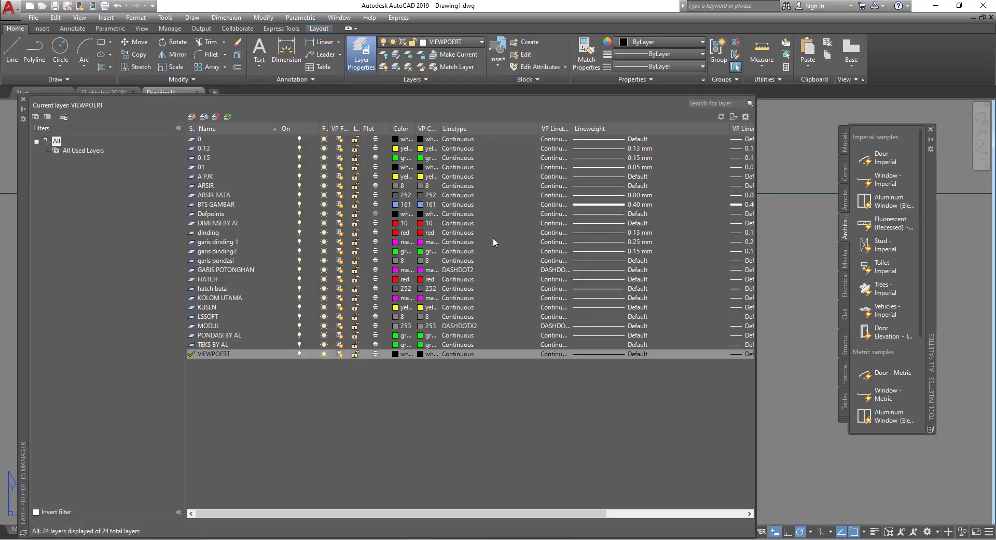
left_click(374, 354)
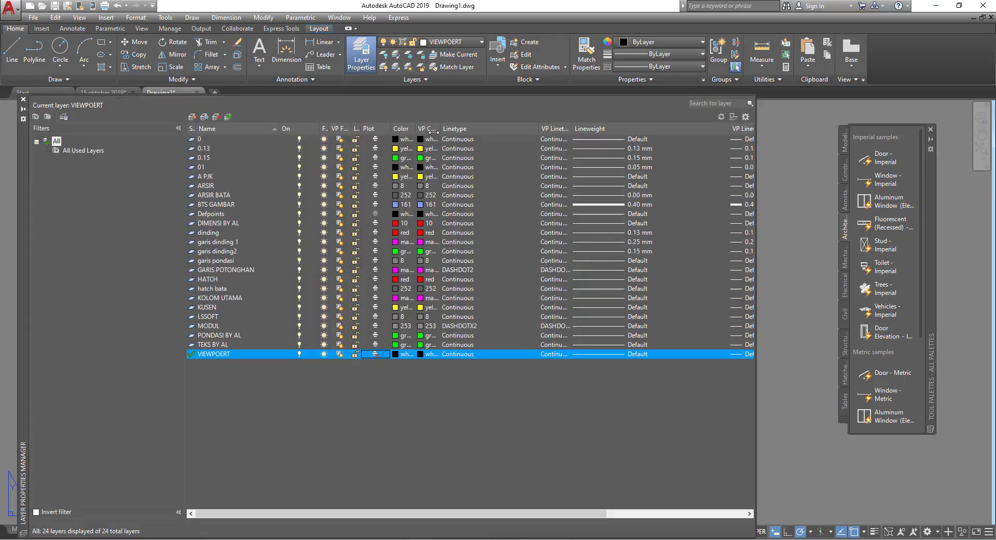
left_click(24, 99)
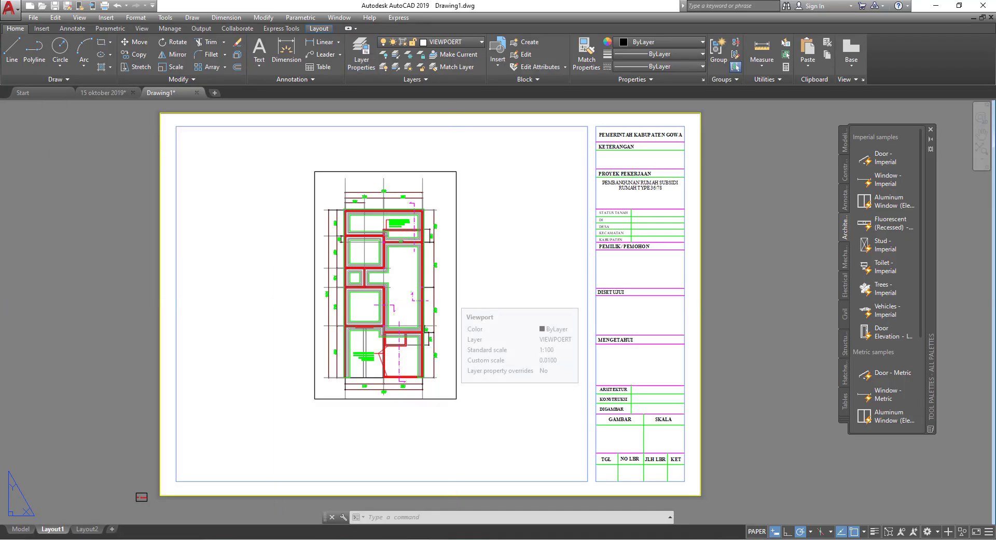
Preview the plot to confirm the viewport border no longer prints.
key("ctrl+p")
left_click(328, 400)
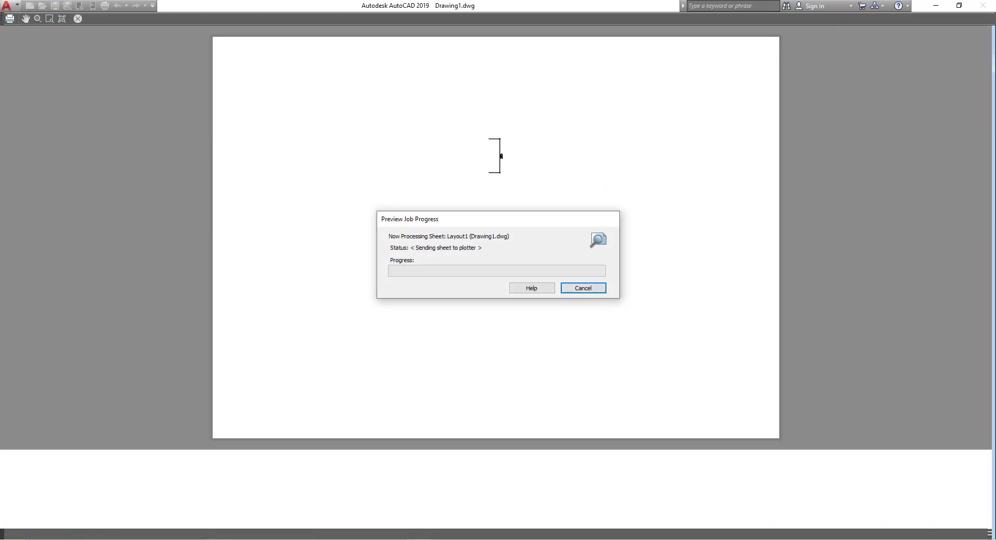
scroll(458, 276, "up", 4)
scroll(459, 276, "down", 3)
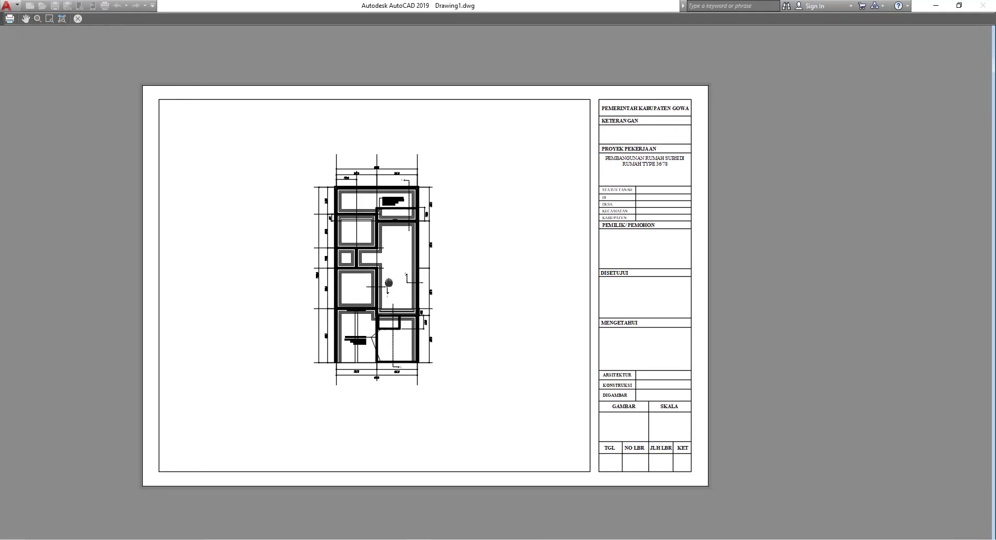
scroll(437, 216, "up", 2)
scroll(438, 216, "down", 2)
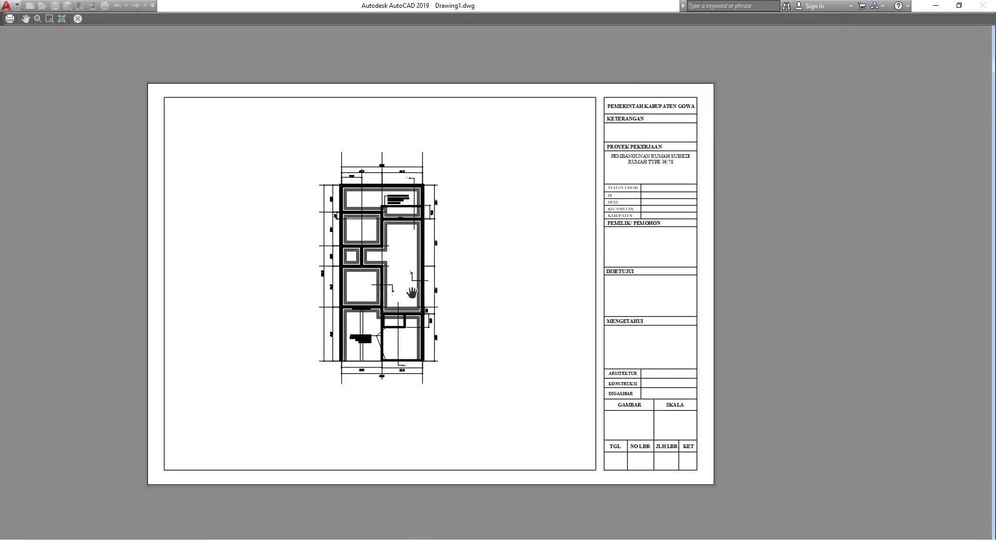
mouse_move(411, 293)
left_mouse_down()
mouse_move(545, 385)
mouse_move(503, 354)
left_mouse_up()
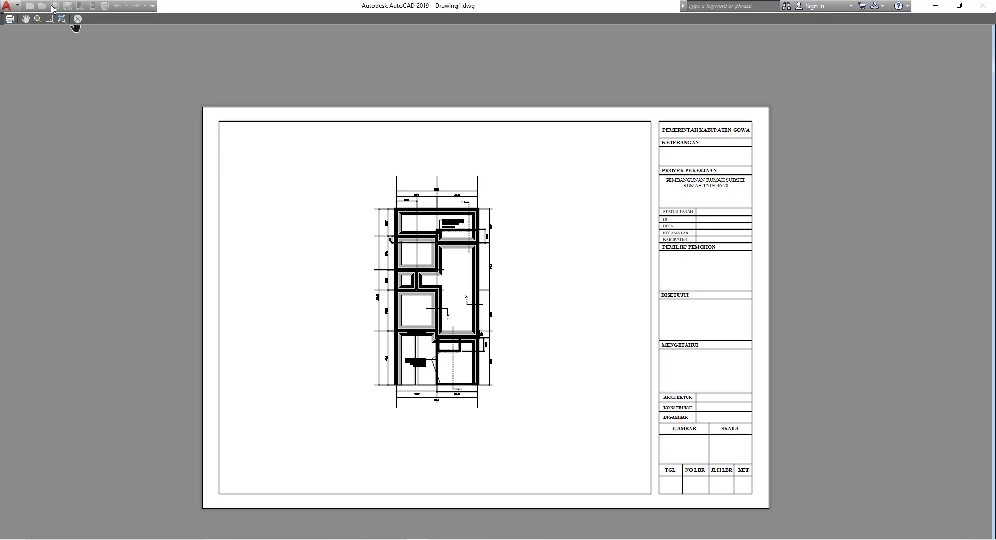
Close the plot preview and Plot dialog, and rename the Layout1 tab to 1.
left_click(78, 19)
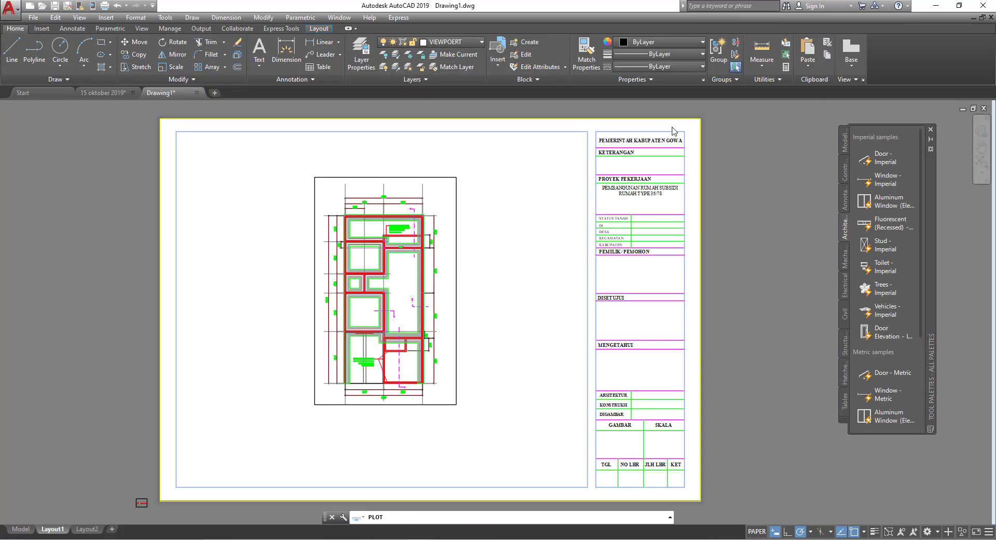
left_click(683, 130)
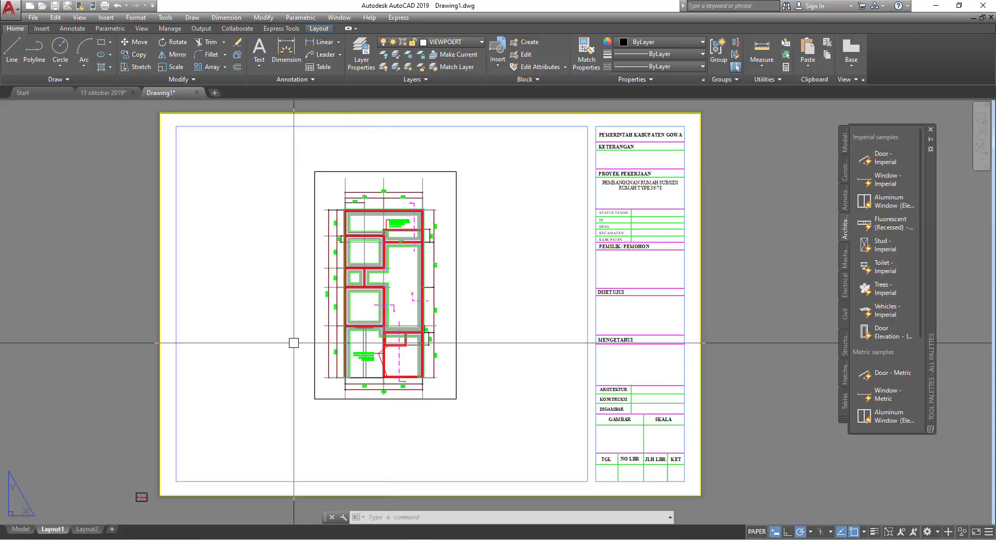
mouse_move(53, 528)
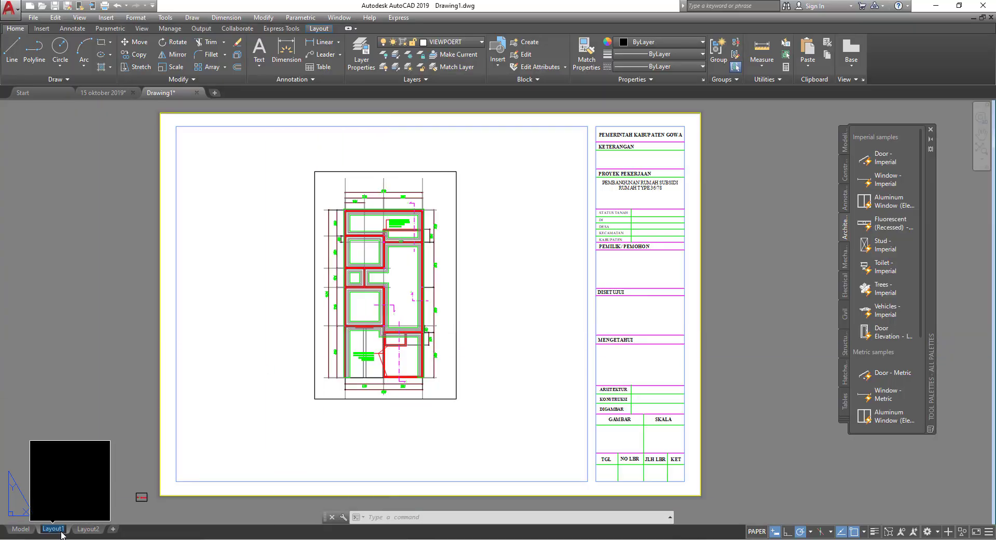
type("1")
left_click(80, 457)
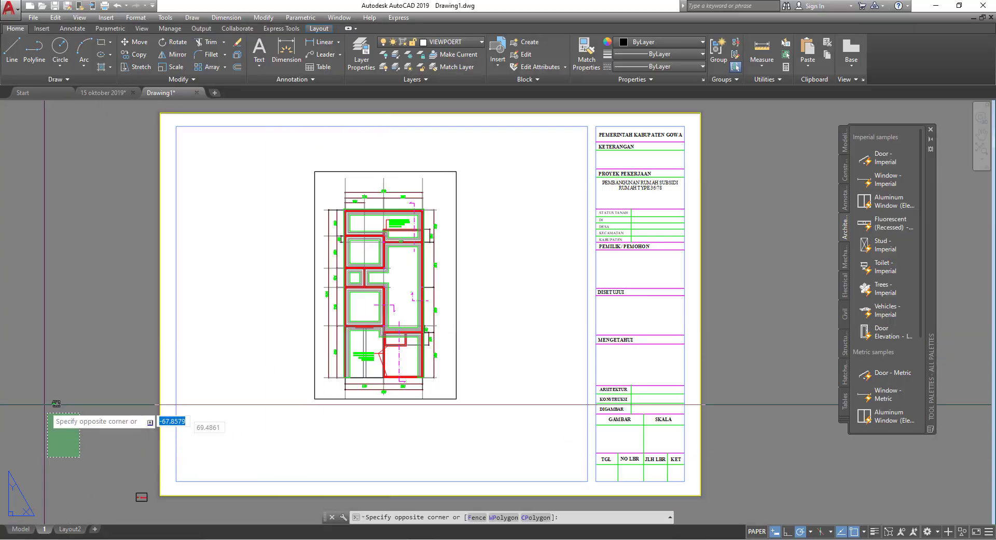
key("Escape")
middle_click_drag(292, 356, 288, 357)
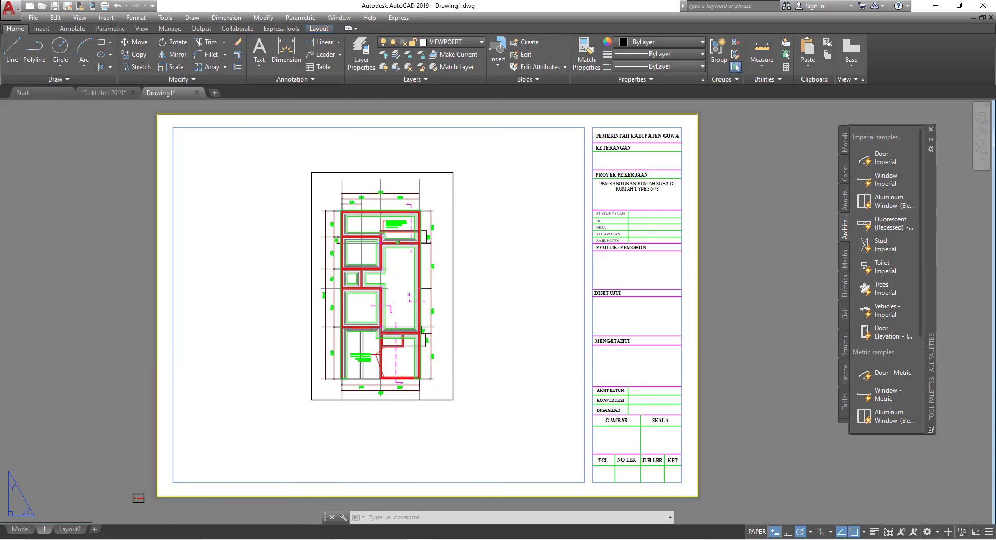
Bring up the layout copy window for layout 1, then dismiss it.
right_click(44, 531)
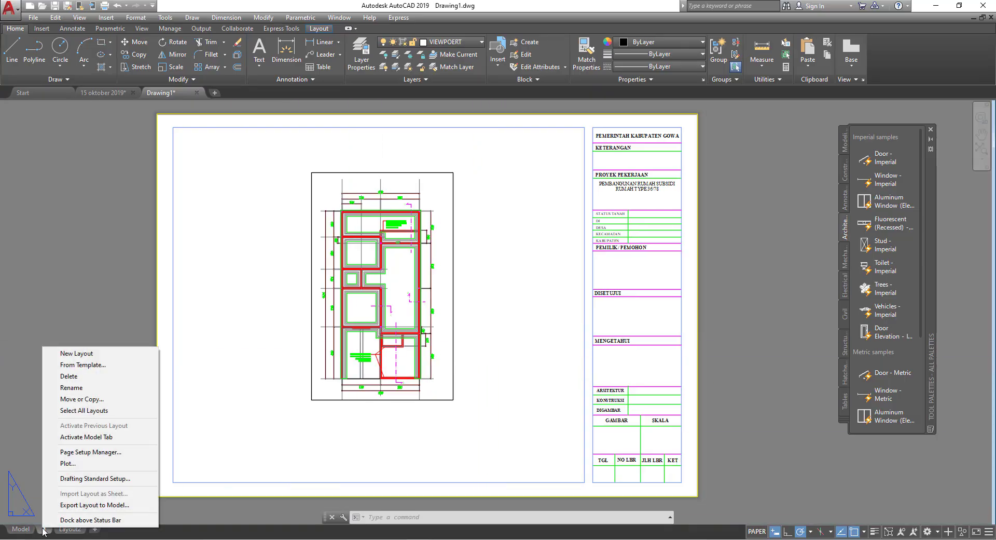
left_click(83, 400)
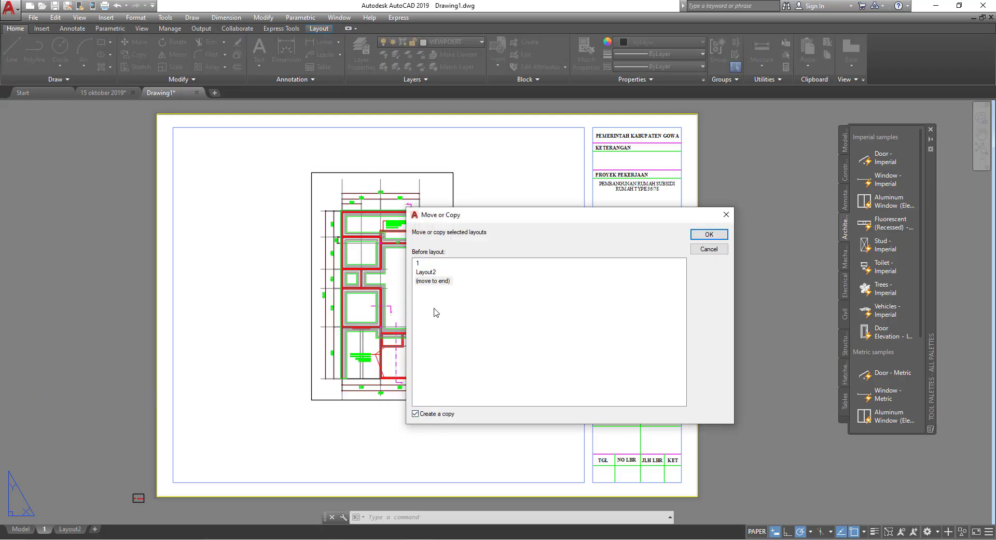
left_click(727, 216)
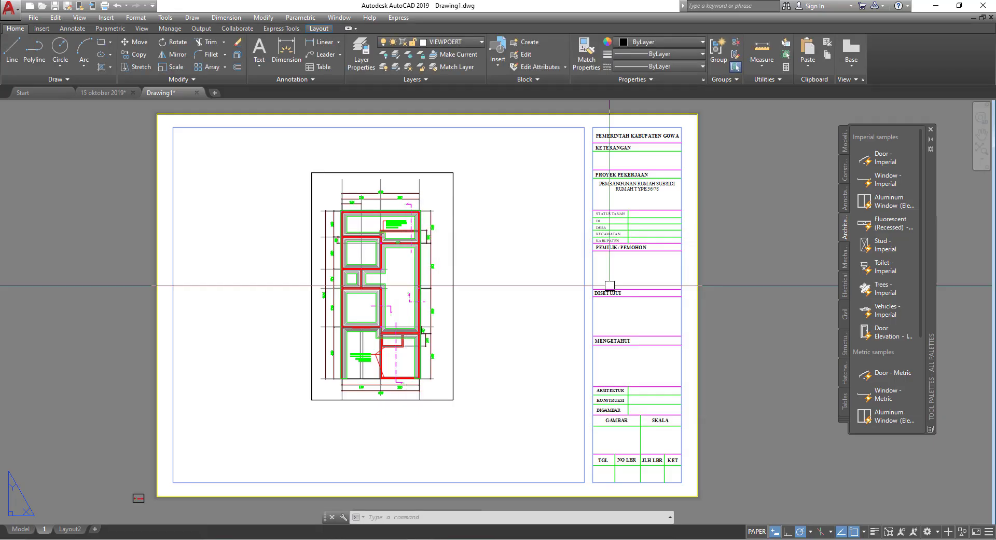
Copy layout 1 with Move or Copy and name the new layout 2.
right_click(45, 530)
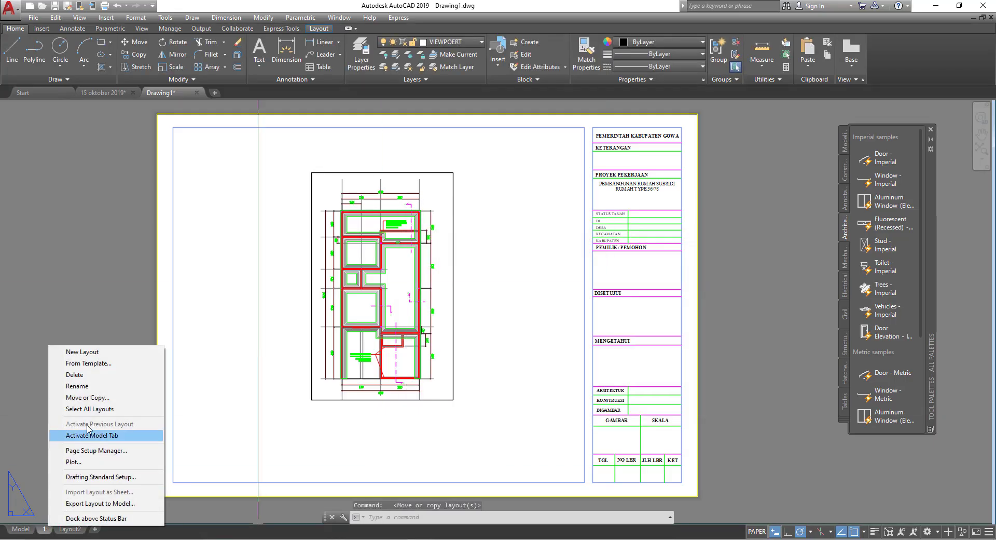
left_click(101, 398)
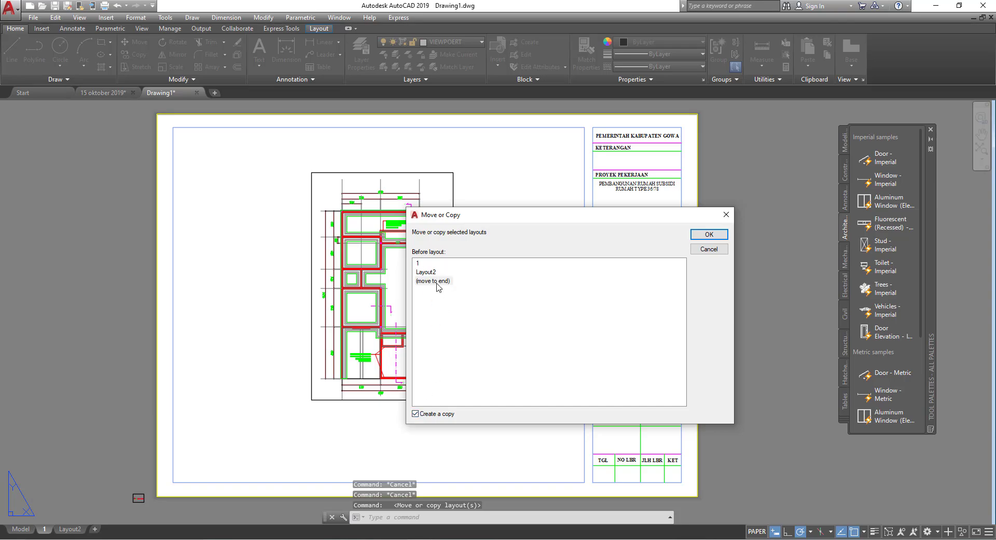
left_click(709, 234)
left_click(100, 529)
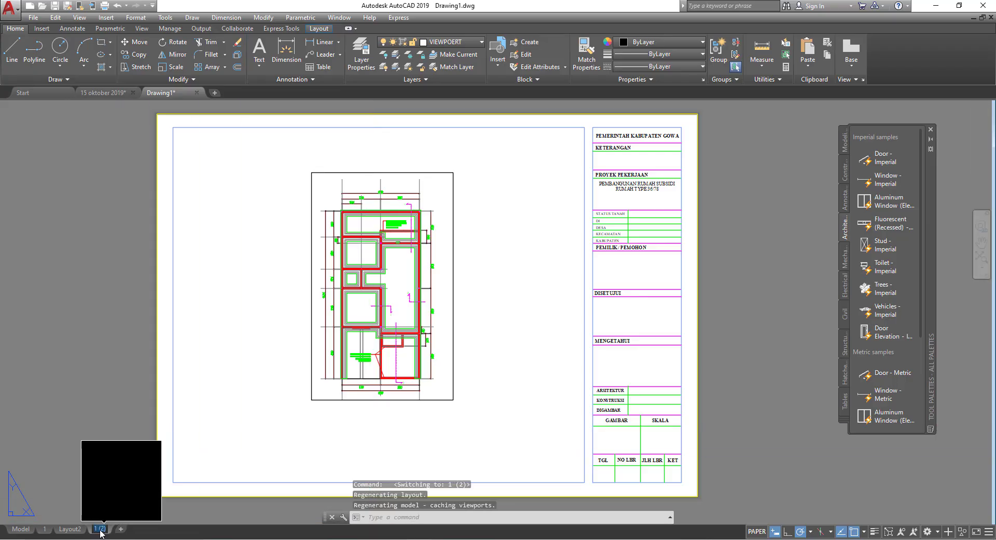
type("2")
key("Return")
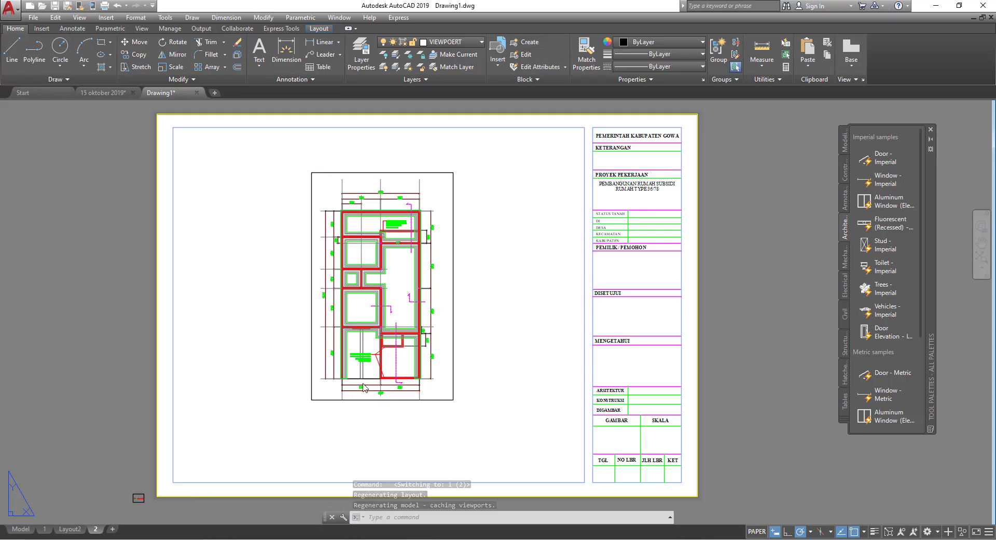
Switch to layout 2, activate its viewport and unlock it.
left_click(525, 369)
left_click(534, 356)
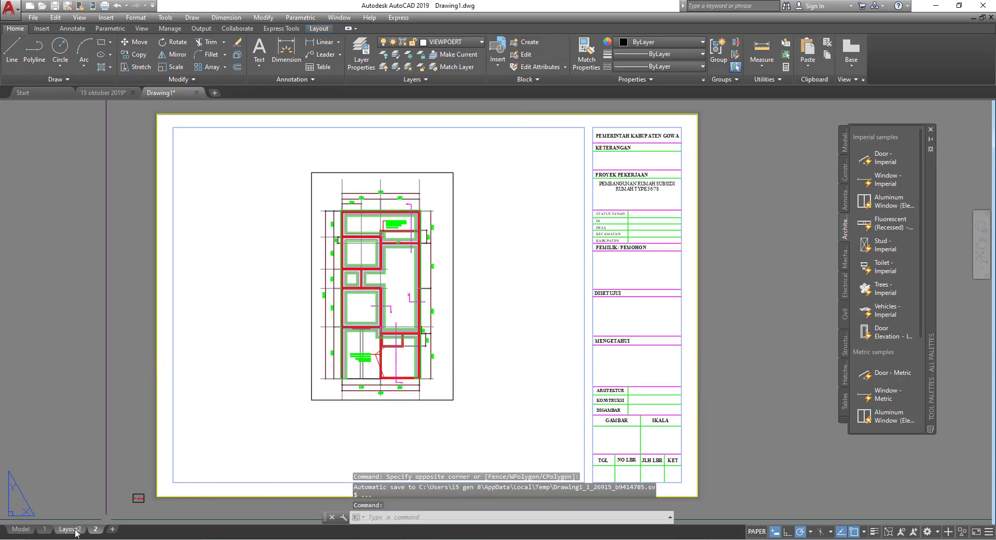
left_click(51, 530)
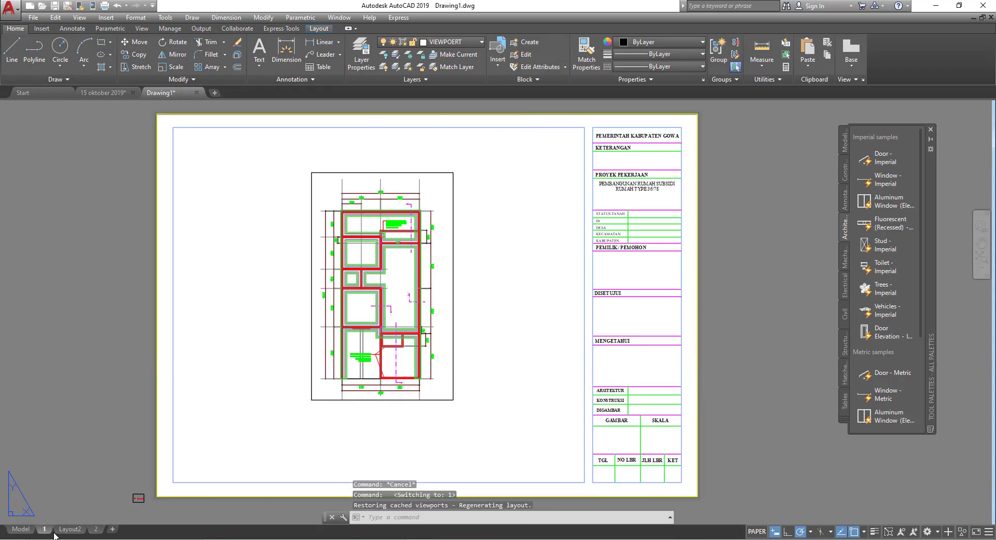
left_click(99, 531)
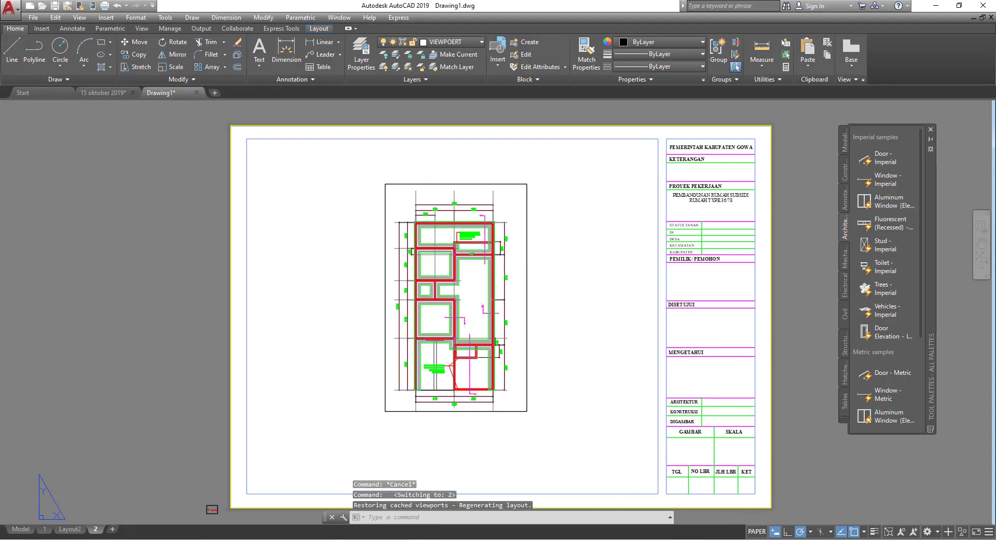
double_click(504, 341)
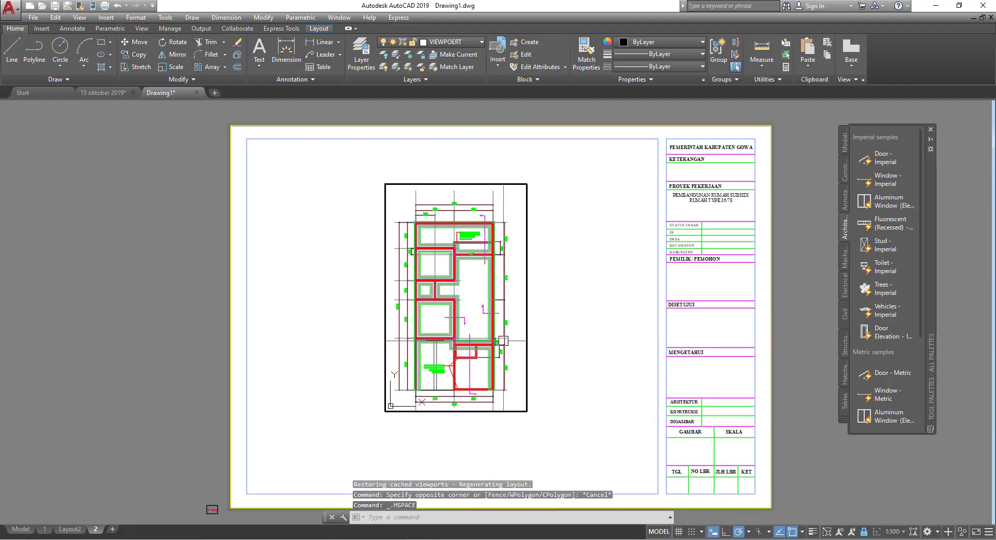
left_click(865, 532)
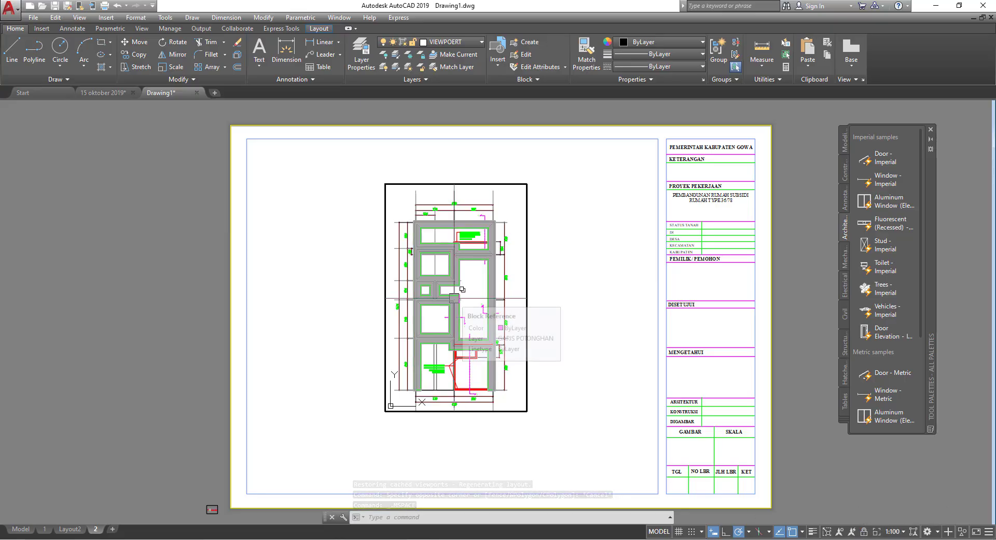
Set the viewport to 1:100 and centre the renc sloef plan in it.
scroll(457, 322, "down", 3)
scroll(454, 306, "down", 2)
scroll(407, 309, "up", 2)
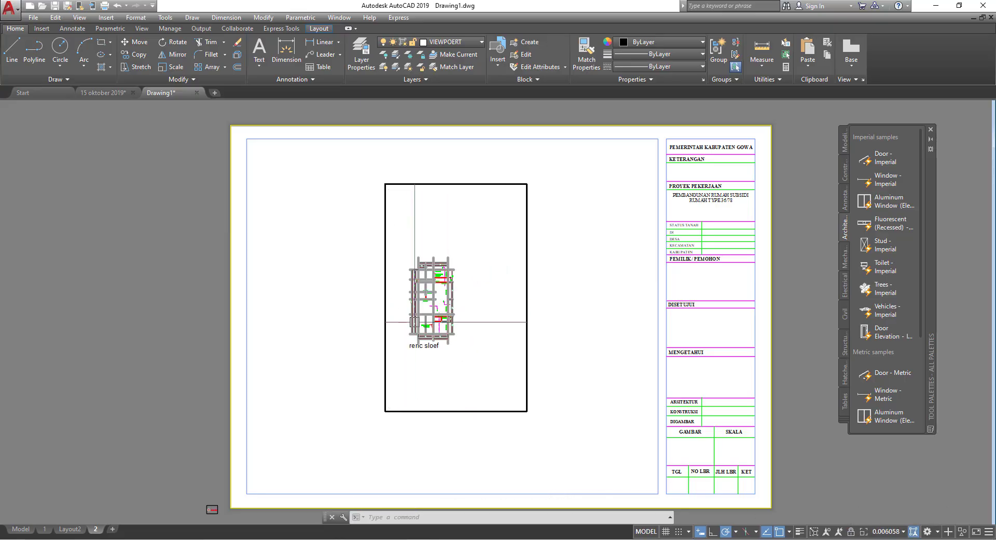
scroll(408, 312, "up", 2)
left_click(887, 533)
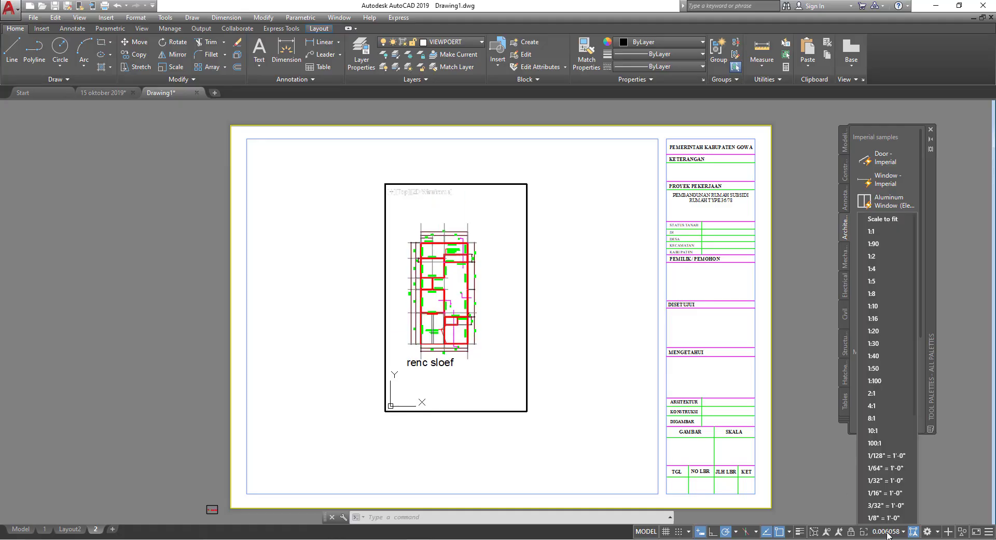
left_click(883, 383)
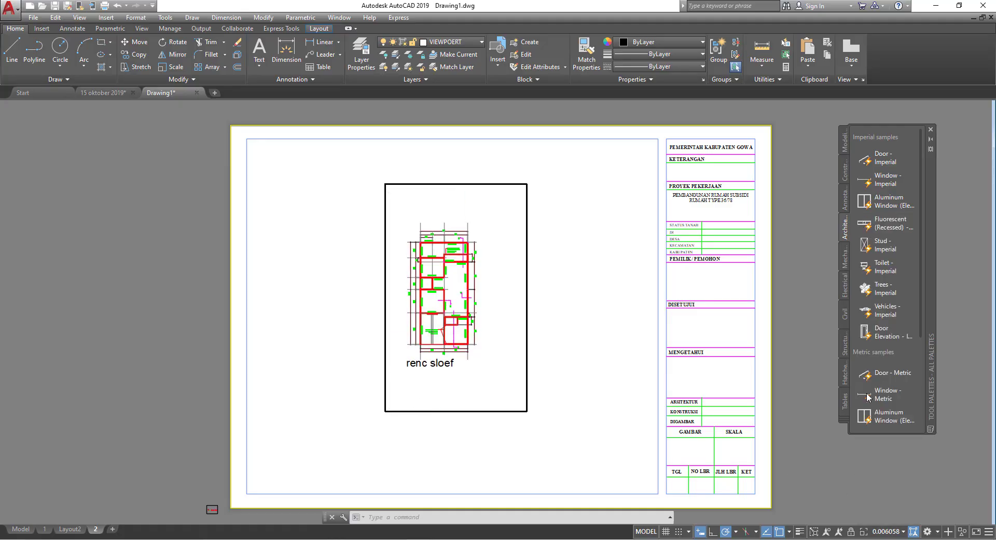
middle_click_drag(440, 316, 459, 328)
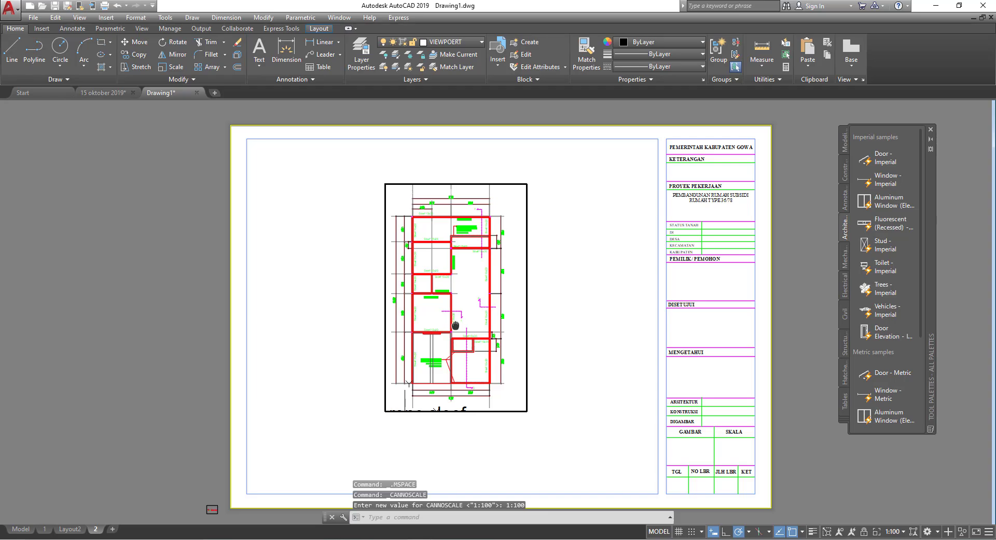
Stretch the layout 2 viewport's corner grips so its frame fully encloses the sloof plan.
double_click(553, 323)
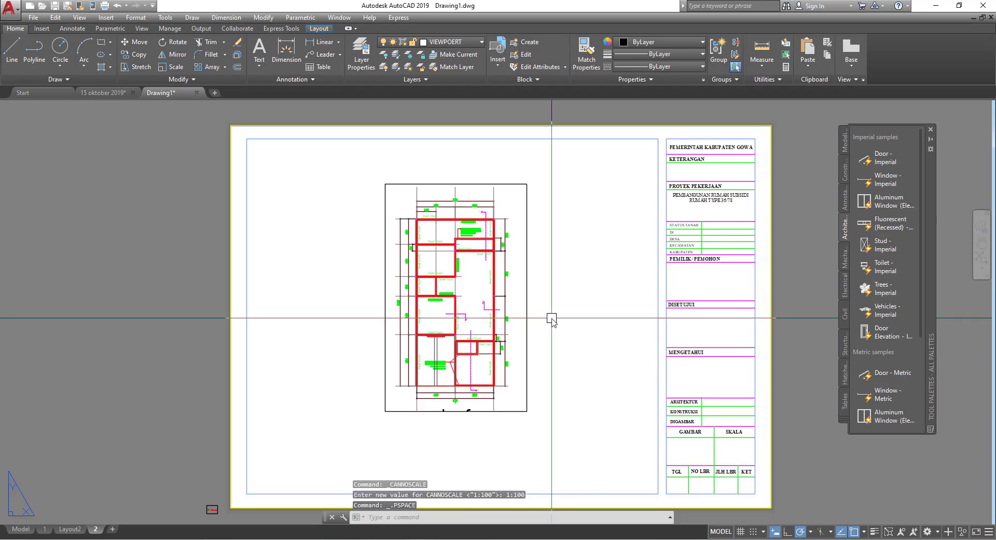
left_click(453, 183)
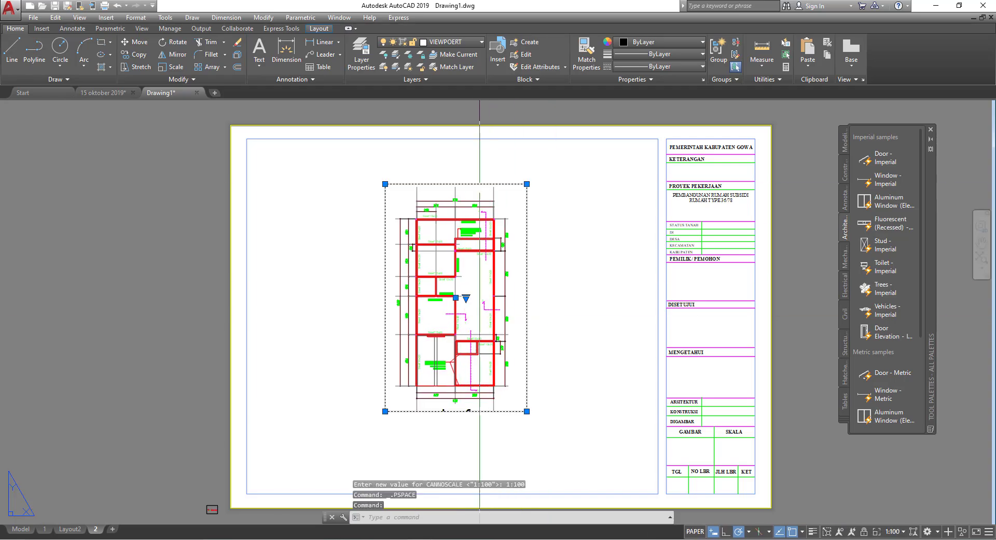
left_click(526, 184)
left_click(527, 177)
left_click(527, 411)
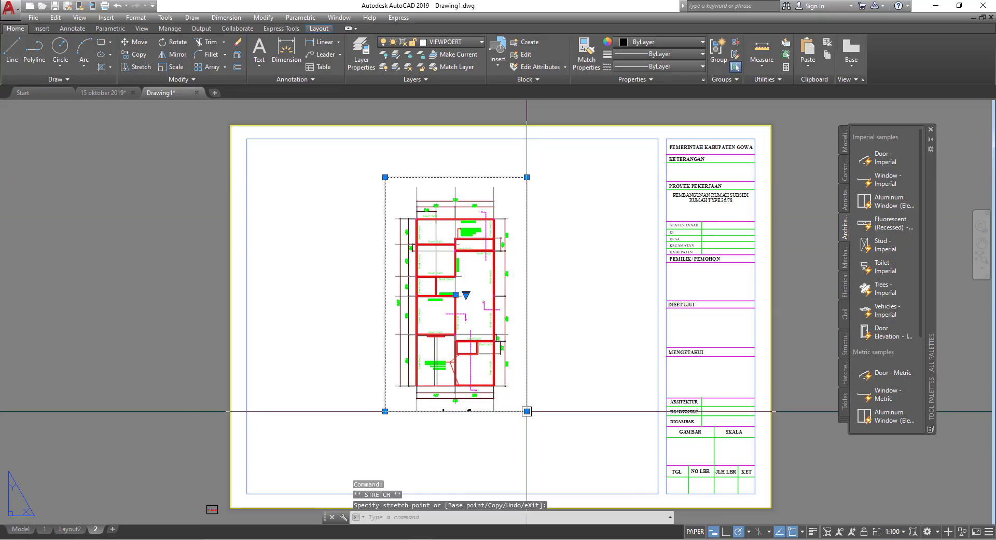
left_click(527, 405)
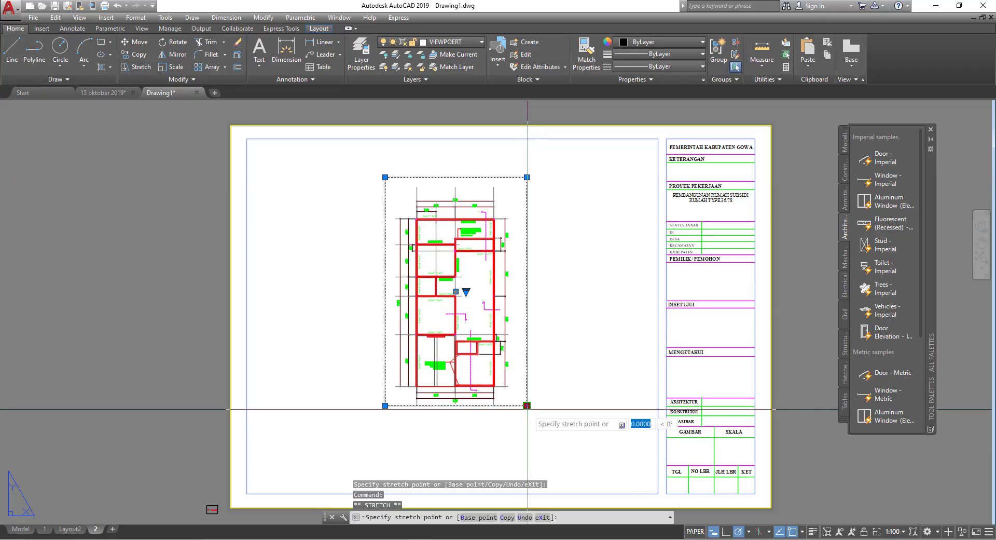
left_click(526, 406)
left_click(527, 411)
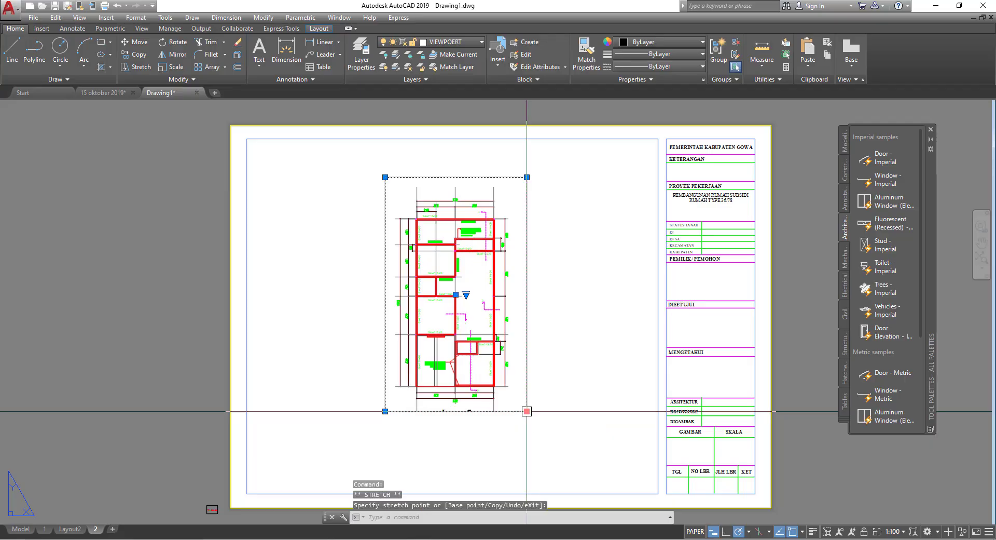
left_click(318, 286)
left_click(299, 269)
key("Escape")
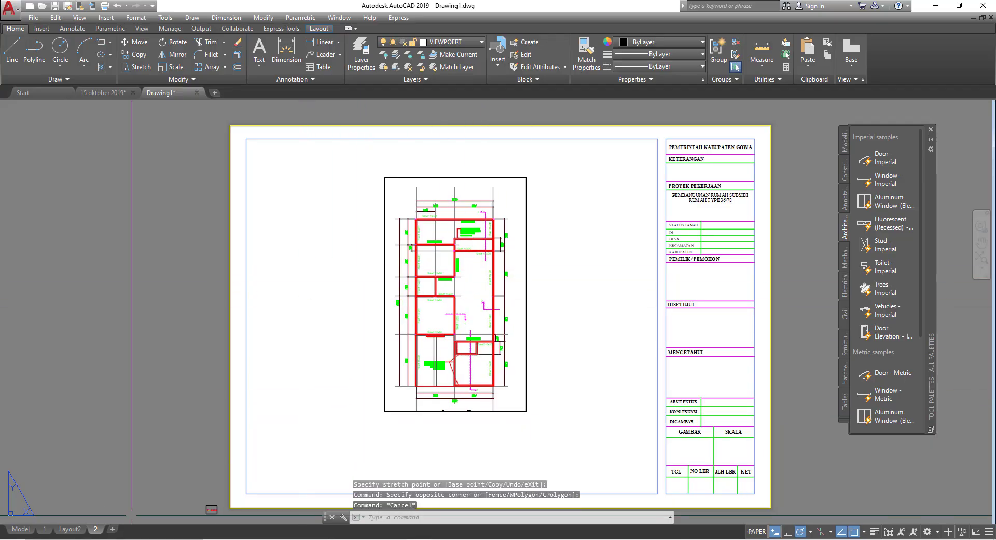
Copy layout 2 to the end of the layout tabs, creating layout 2 (2).
right_click(95, 530)
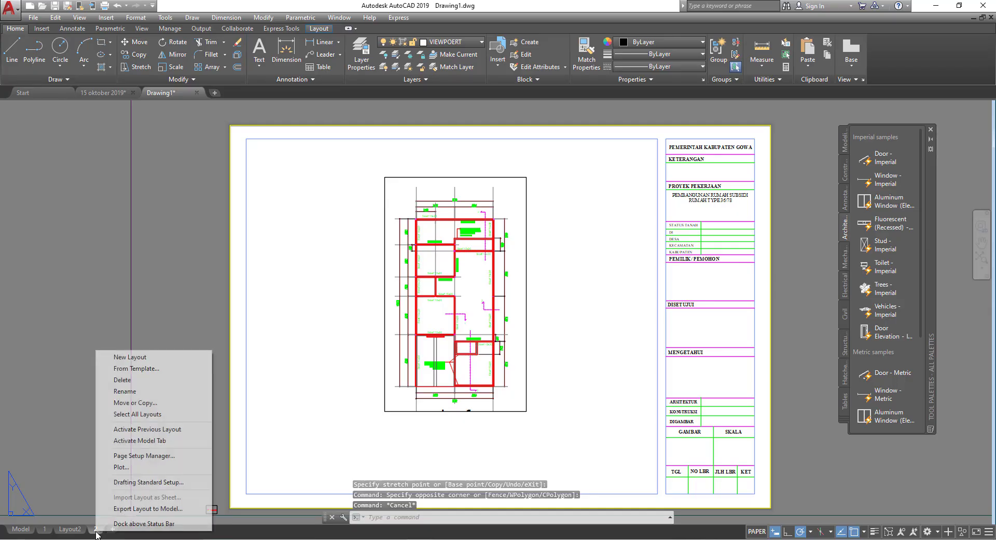
left_click(156, 403)
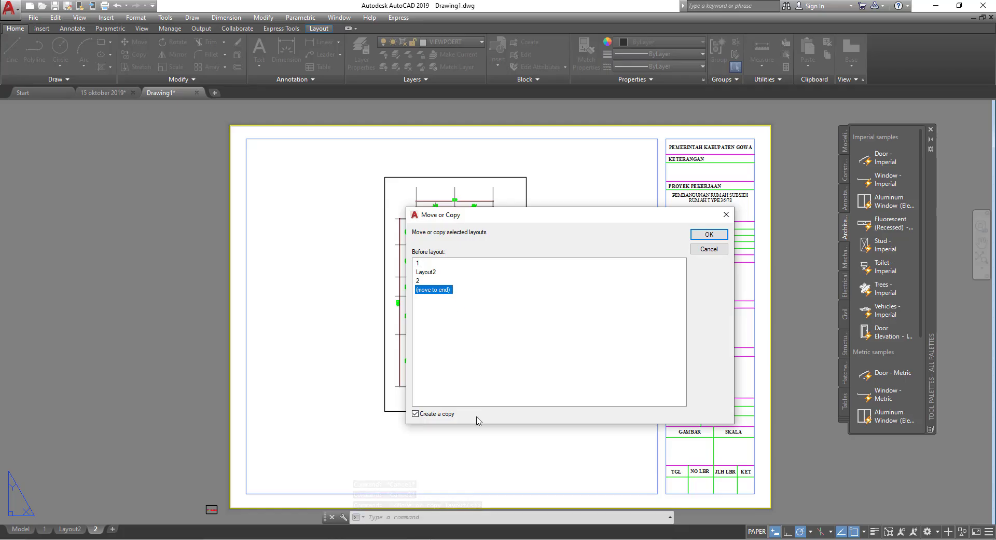
left_click(709, 234)
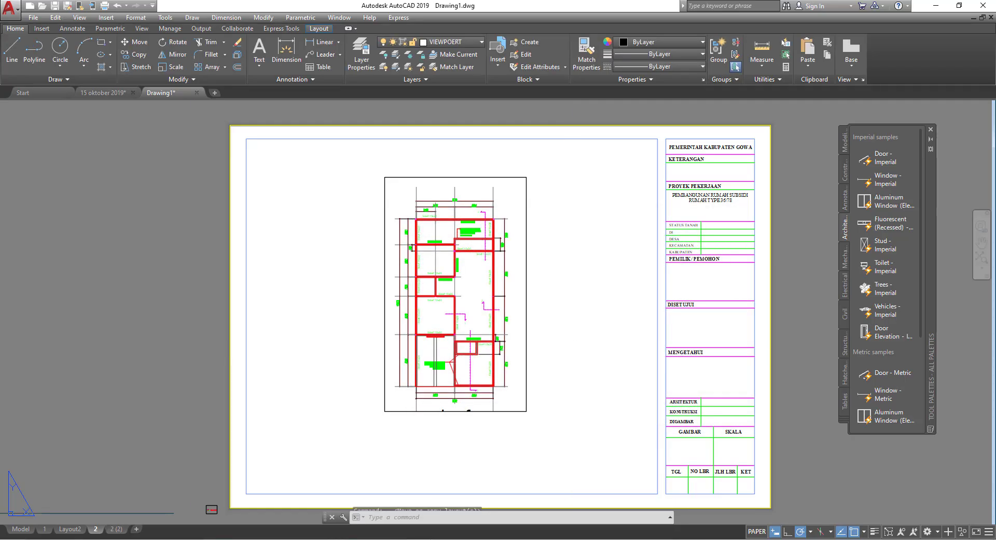
Rename the copied layout to 3 and pan its viewport to the ringbalk plan.
left_click(118, 529)
type("3")
left_click(548, 407)
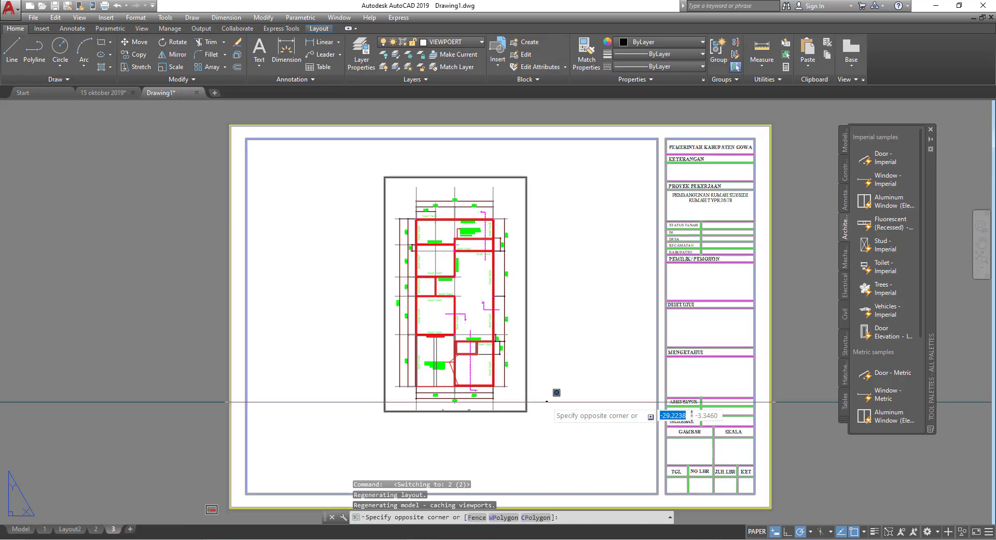
double_click(477, 361)
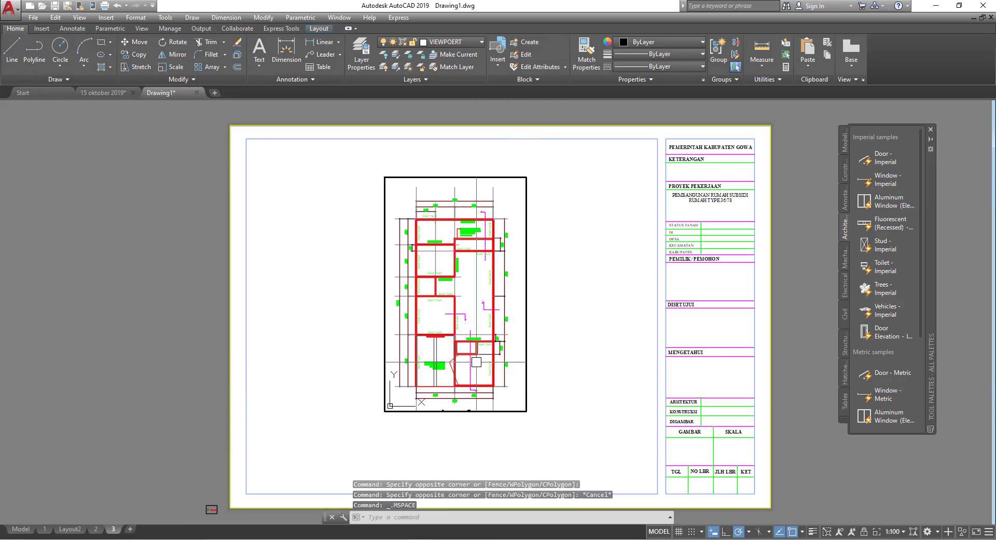
scroll(455, 301, "down", 3)
scroll(456, 301, "down", 2)
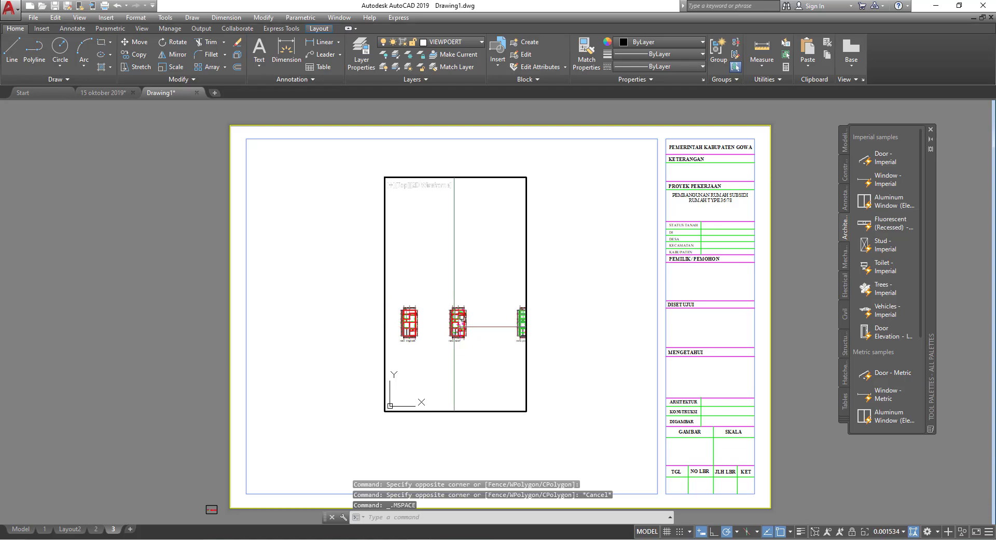
middle_click_drag(467, 311, 496, 327)
scroll(423, 328, "up", 2)
scroll(422, 329, "up", 2)
Set the viewport scale to 1:100 and center the ringbalk plan in the frame.
left_click(888, 531)
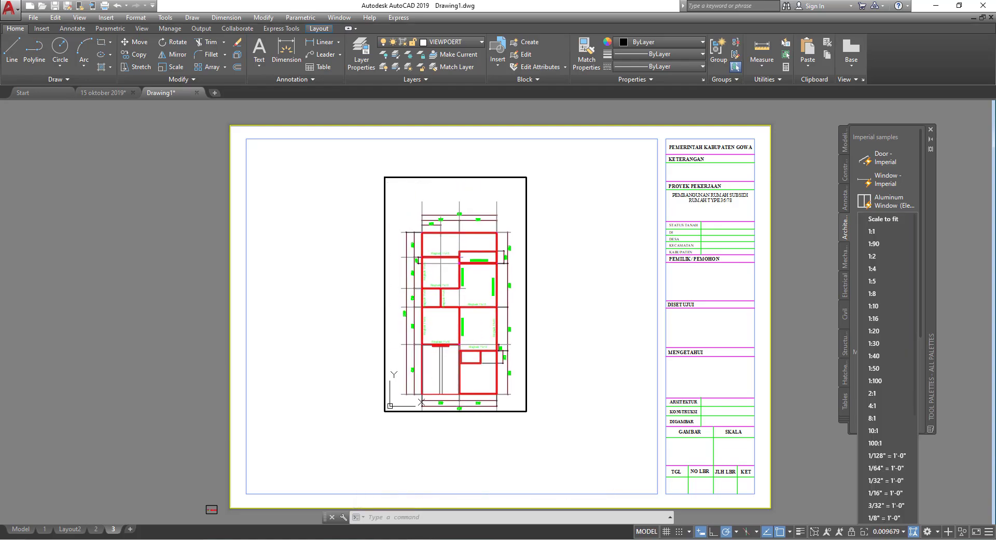
left_click(875, 380)
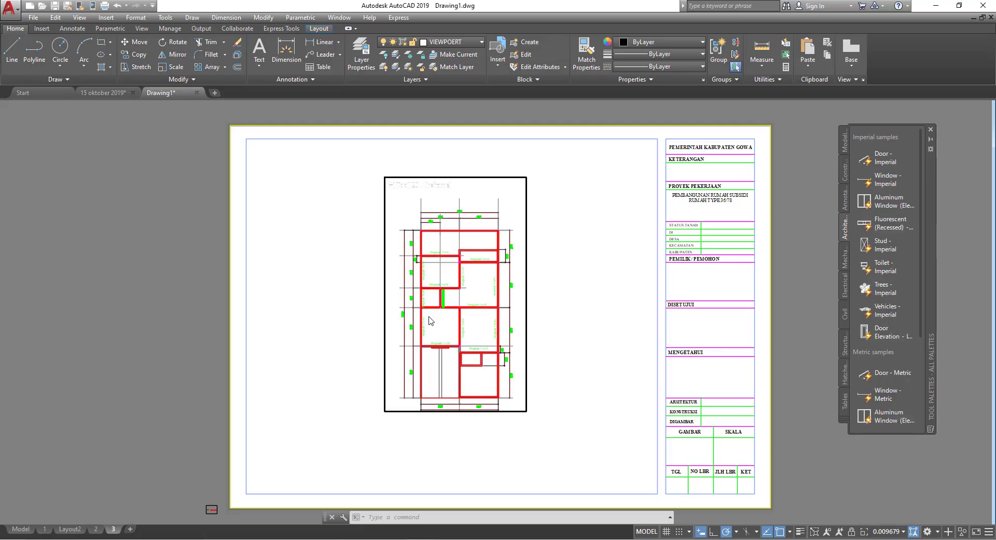
middle_click_drag(430, 313, 424, 302)
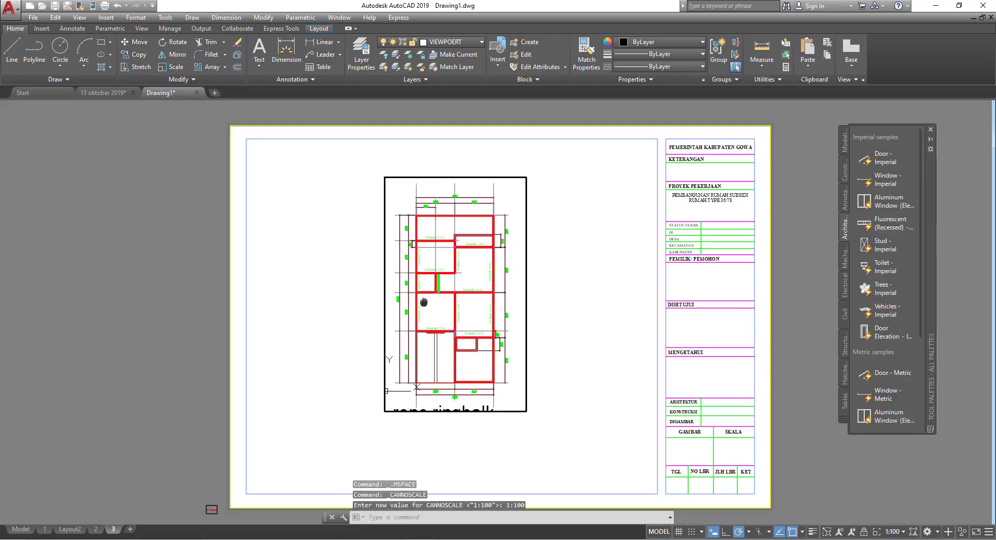
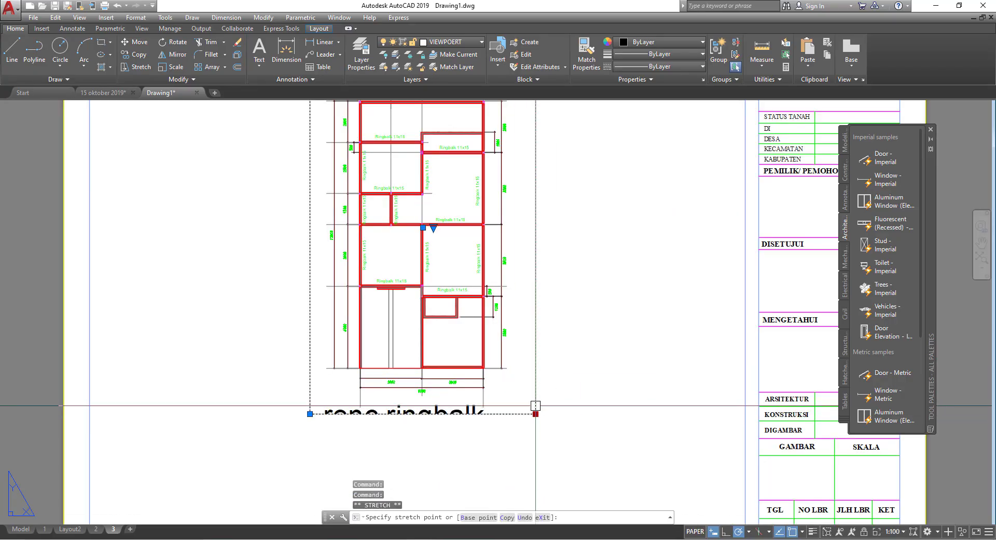
Cancel the stray stretch, then copy layout 3 into a new layout sheet and open it.
scroll(565, 407, "down", 2)
key("Escape")
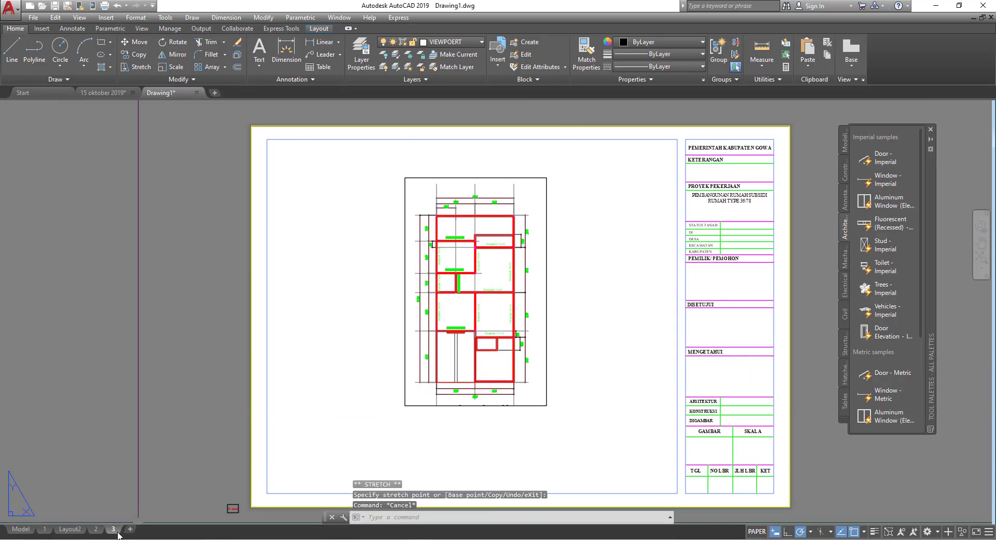
right_click(112, 529)
left_click(155, 398)
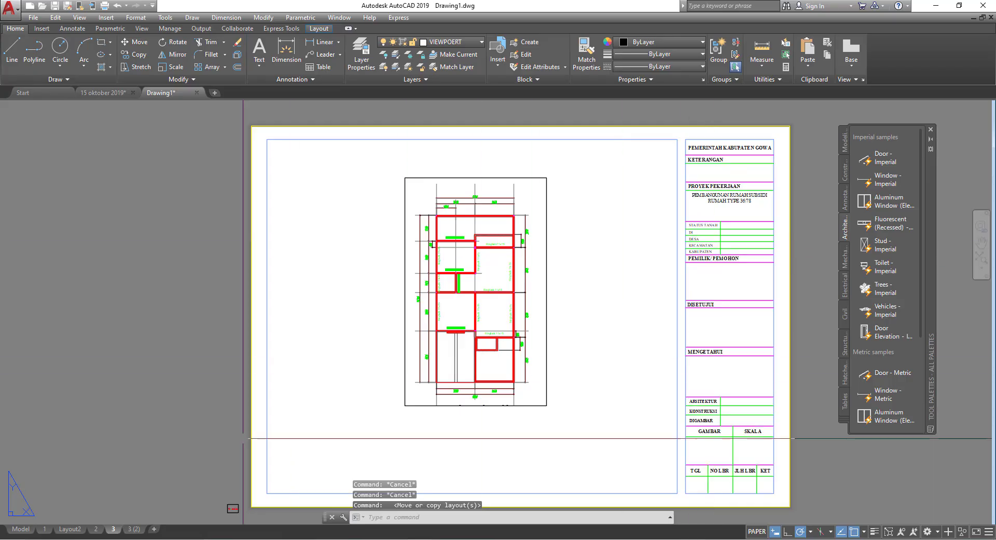
left_click(134, 529)
type("4")
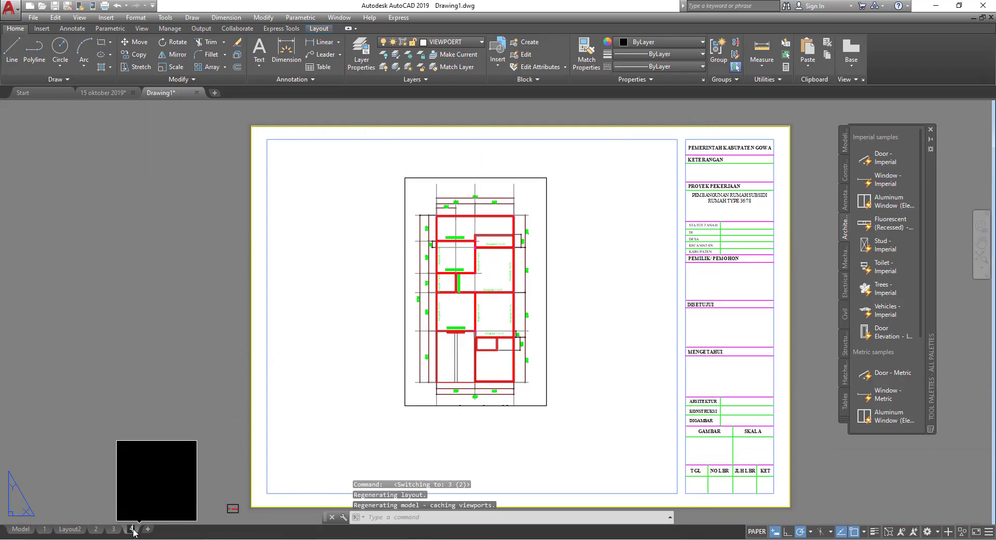
Zoom the new sheet's viewport to the T.DPN front elevation at a 1:50 scale.
left_click(585, 363)
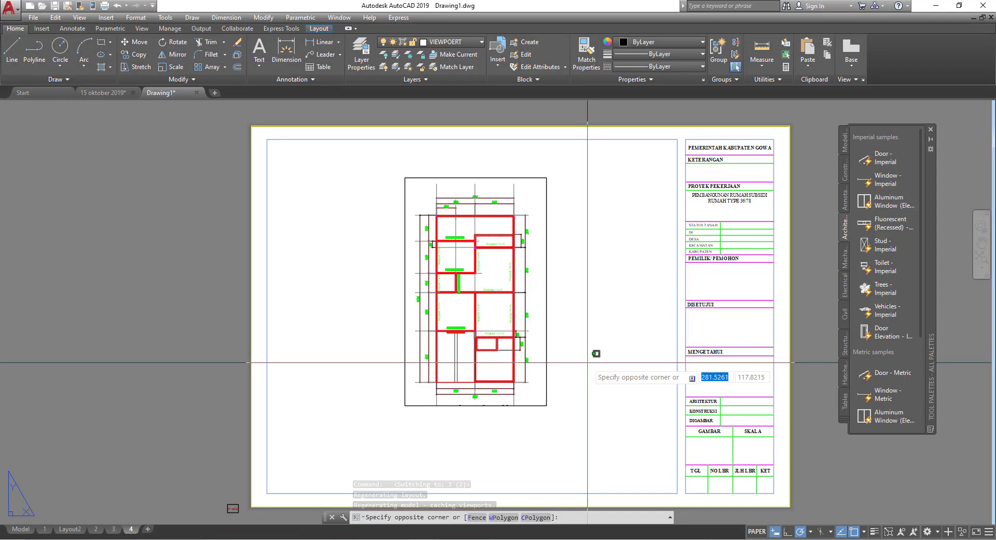
double_click(511, 319)
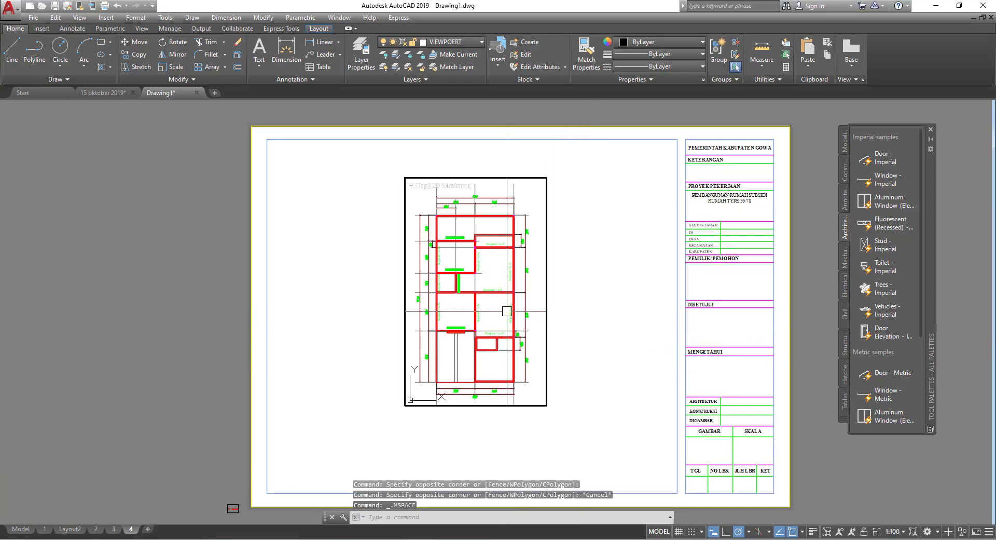
scroll(496, 295, "down", 2)
scroll(477, 289, "down", 2)
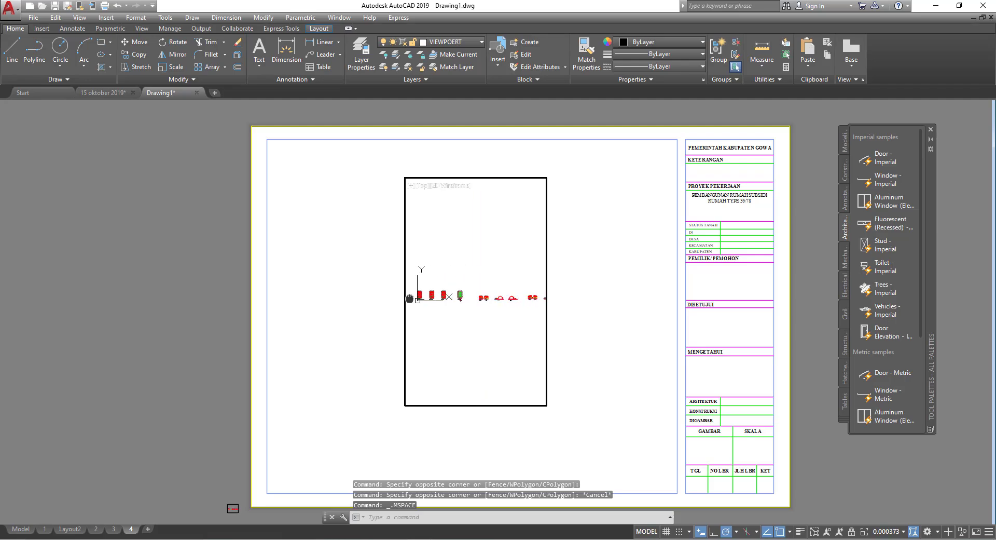
scroll(474, 289, "up", 2)
scroll(508, 286, "up", 2)
scroll(508, 286, "up", 5)
scroll(546, 333, "down", 1)
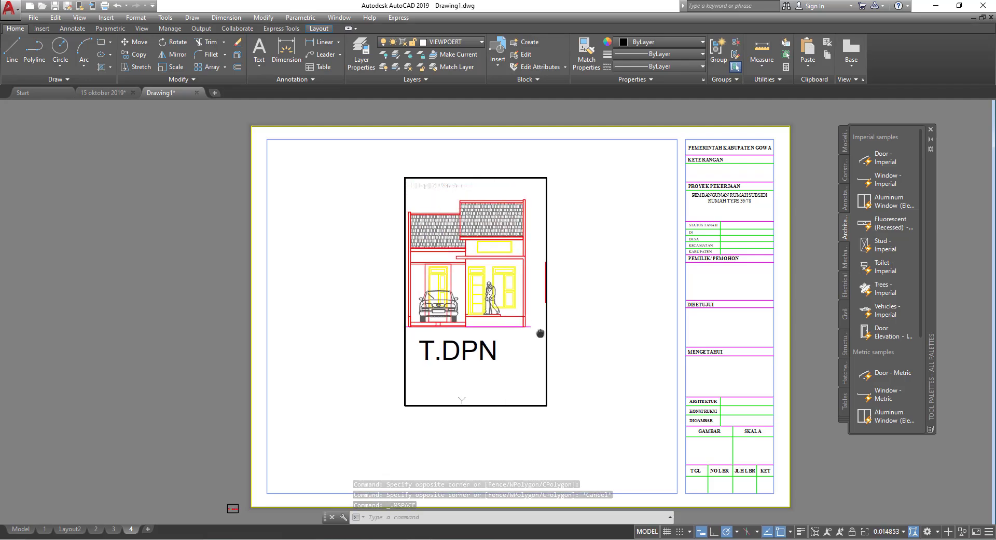
left_click(901, 532)
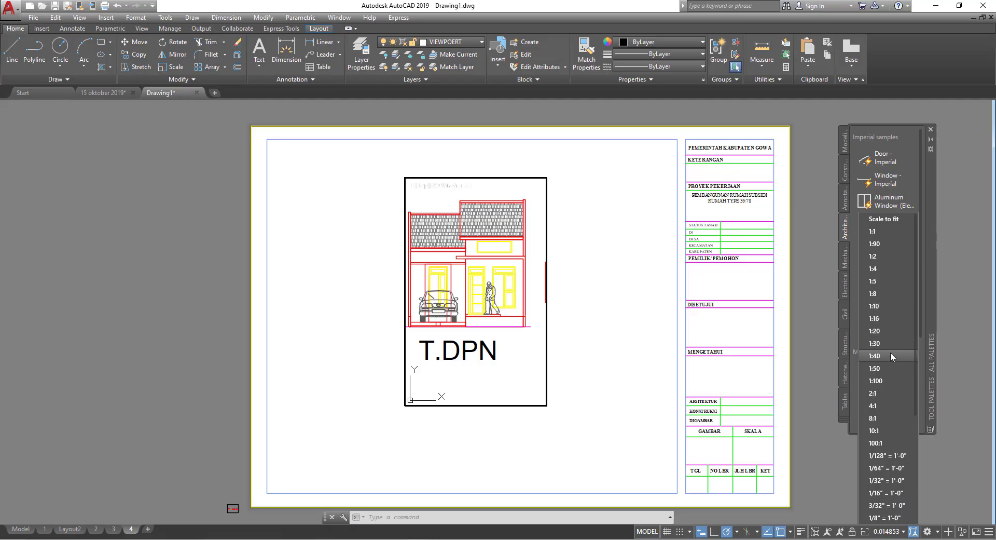
left_click(891, 367)
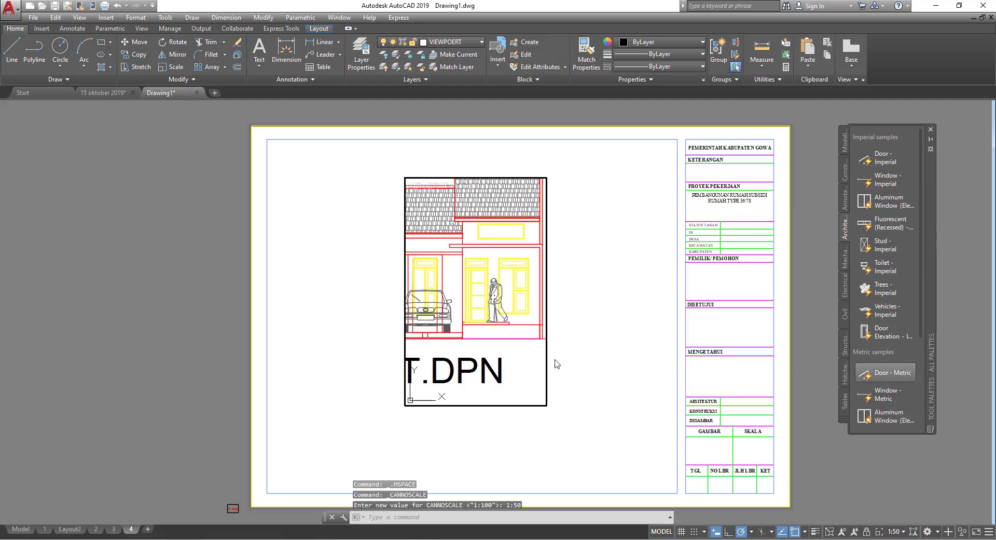
double_click(555, 358)
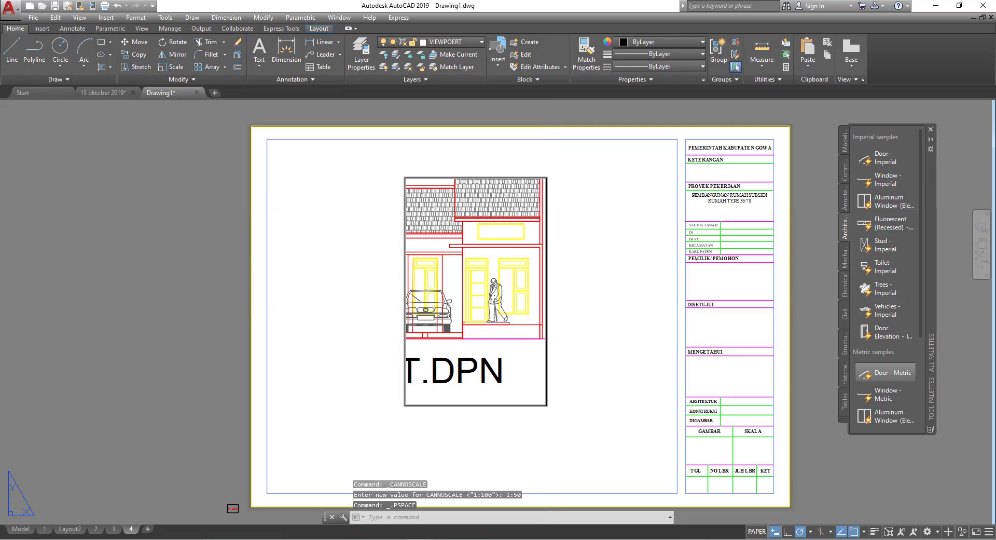
left_click(546, 406)
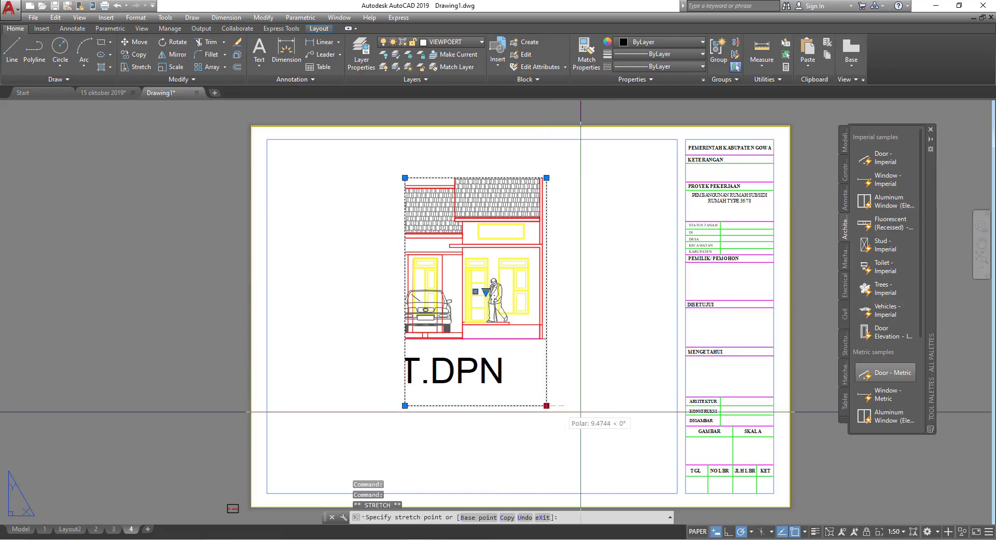
Resize the viewport to fit the house elevation, excluding the T.DPN label and clearing the roof.
left_click(634, 406)
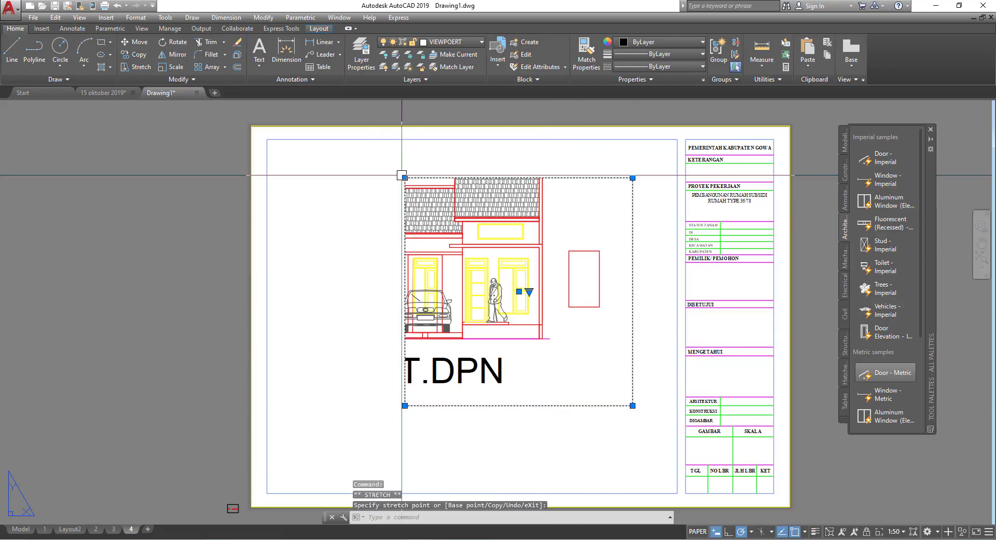
left_click(343, 178)
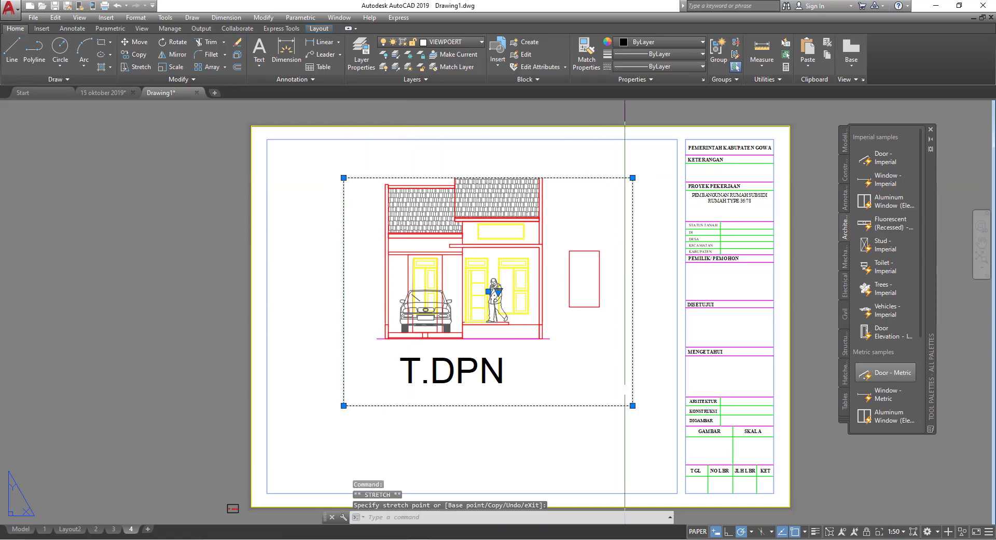
left_click(633, 402)
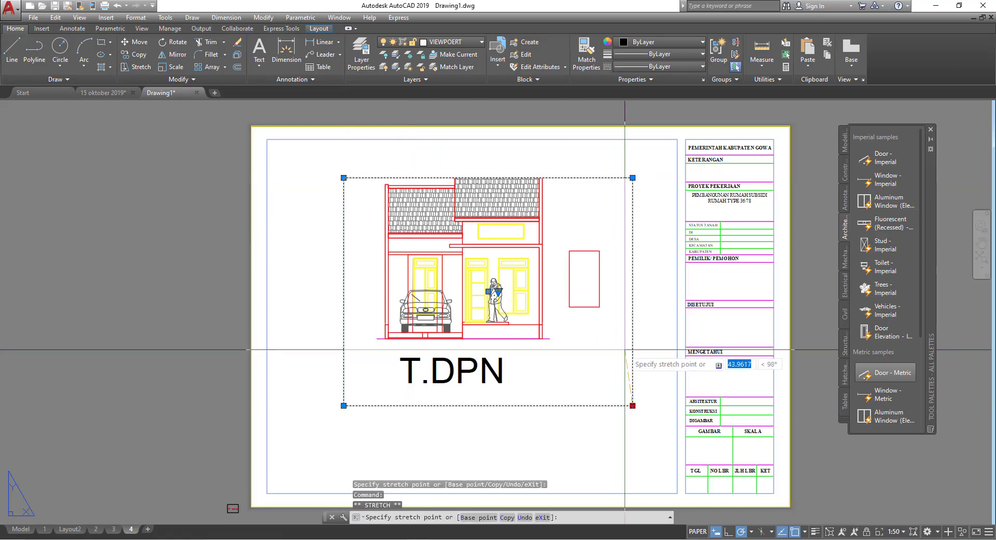
left_click(625, 349)
left_click(624, 177)
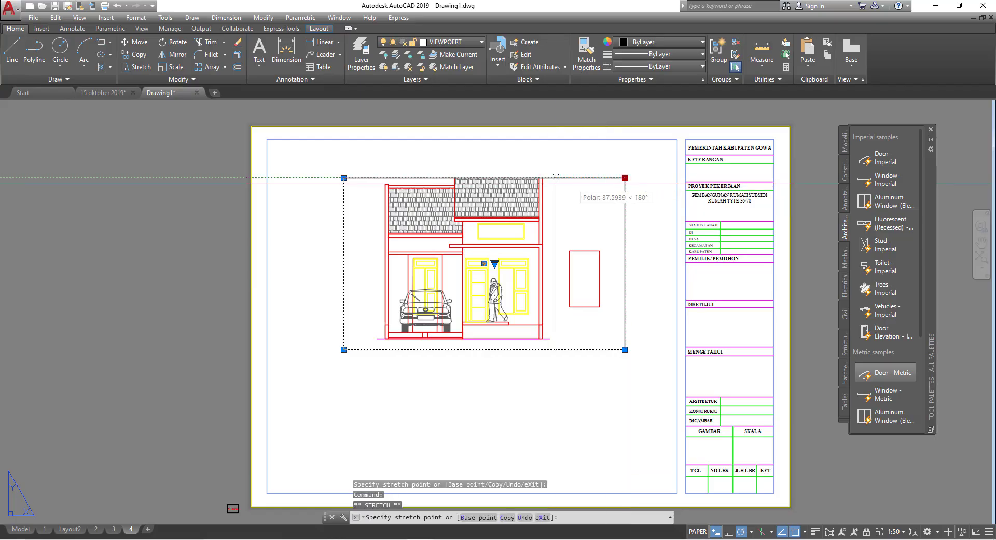
left_click(551, 184)
left_click(343, 183)
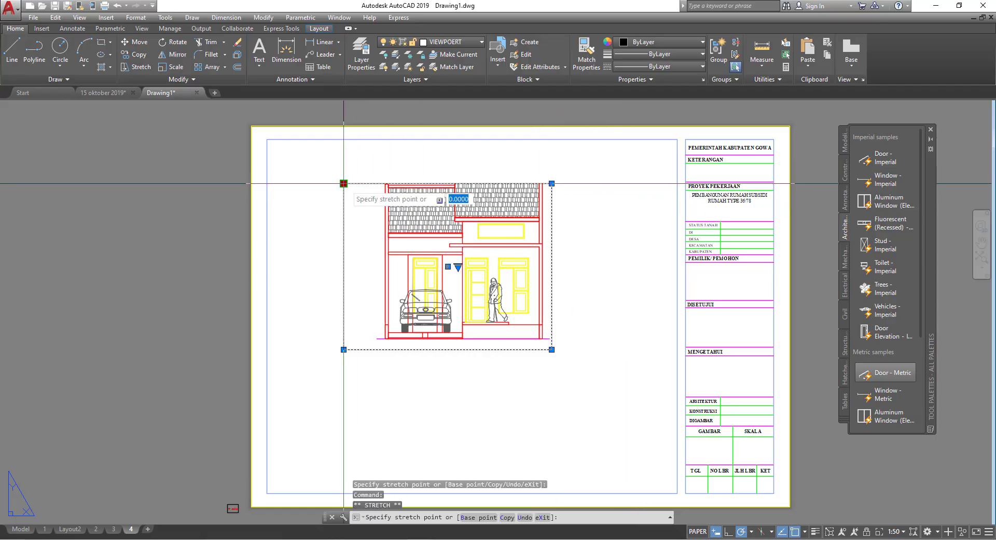
left_click(371, 183)
key("Escape")
left_click(552, 183)
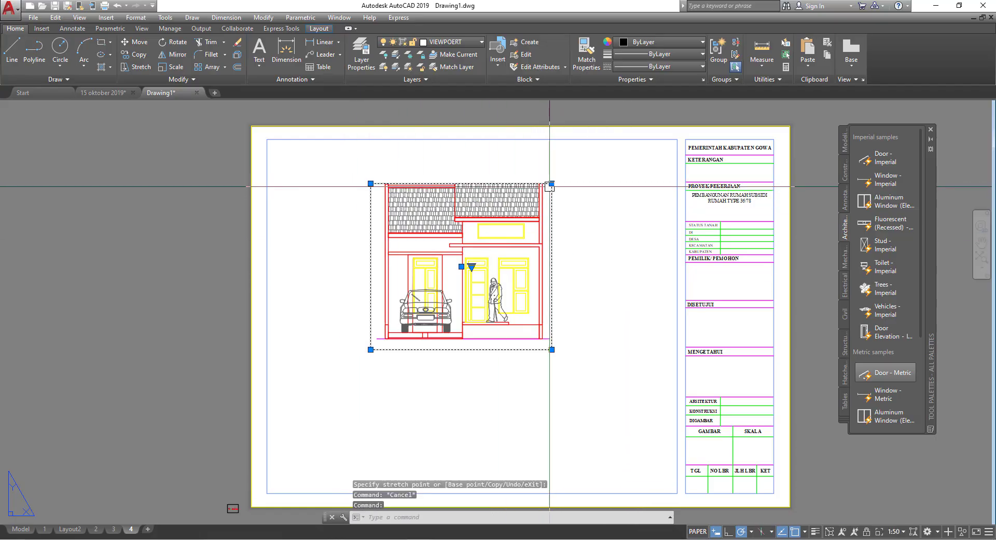
left_click(552, 183)
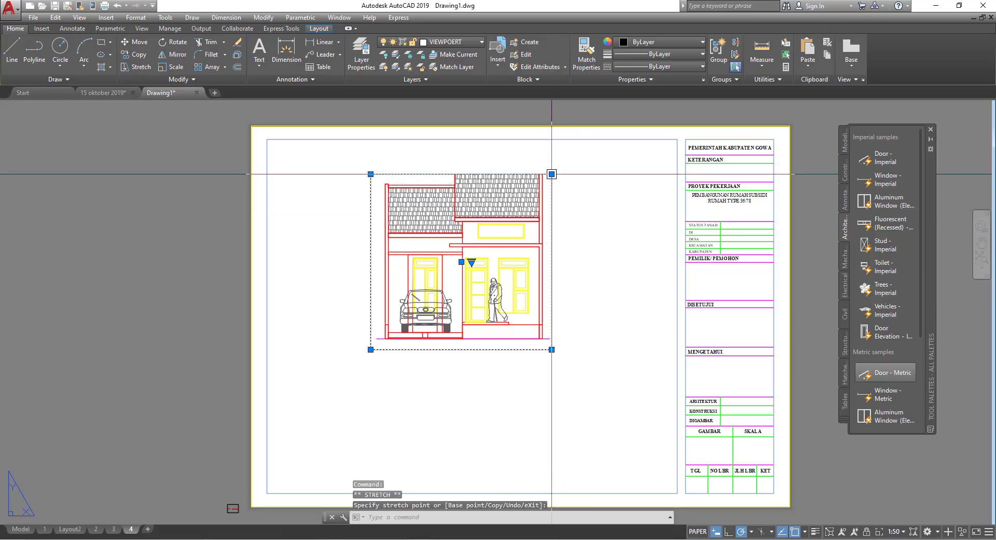
left_click(552, 166)
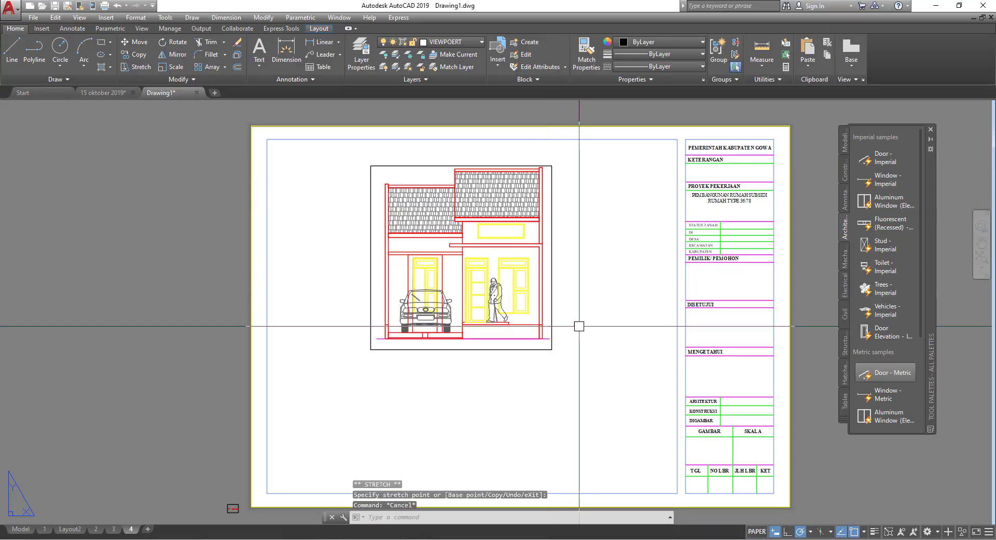
Move the viewport lower and further left on the sheet with M.
type("m")
key("Return")
left_click(597, 300)
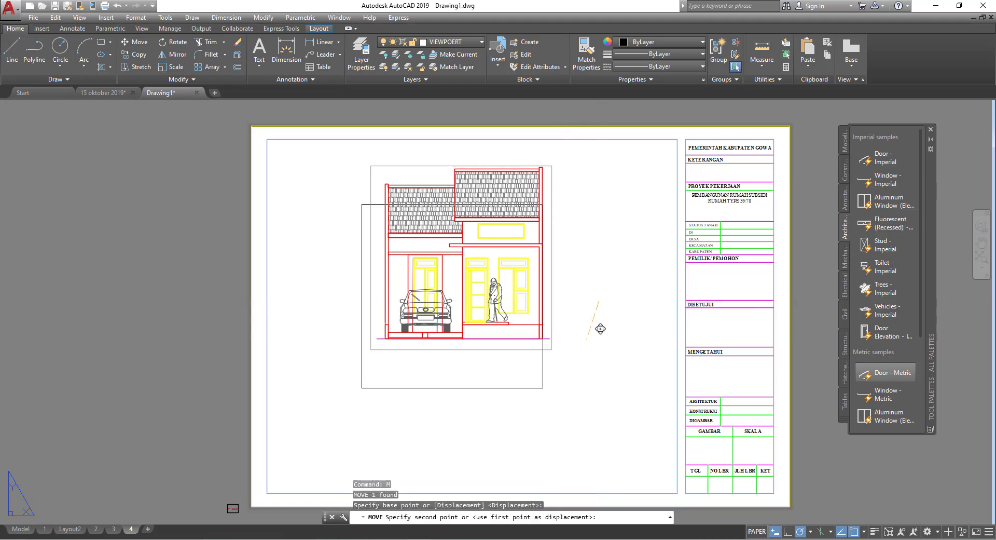
key("Escape")
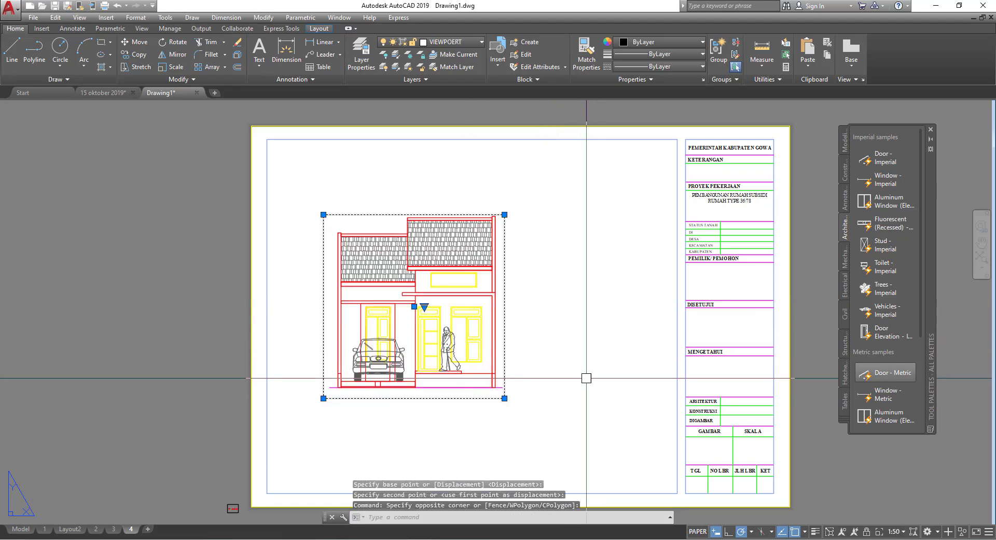
type("m")
key("Return")
left_click(587, 380)
left_click(568, 396)
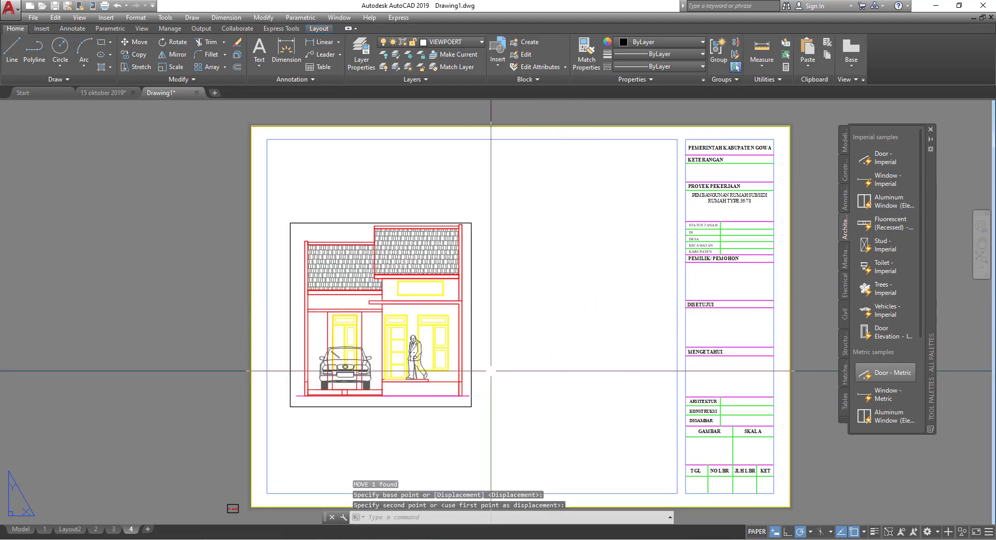
left_click(472, 348)
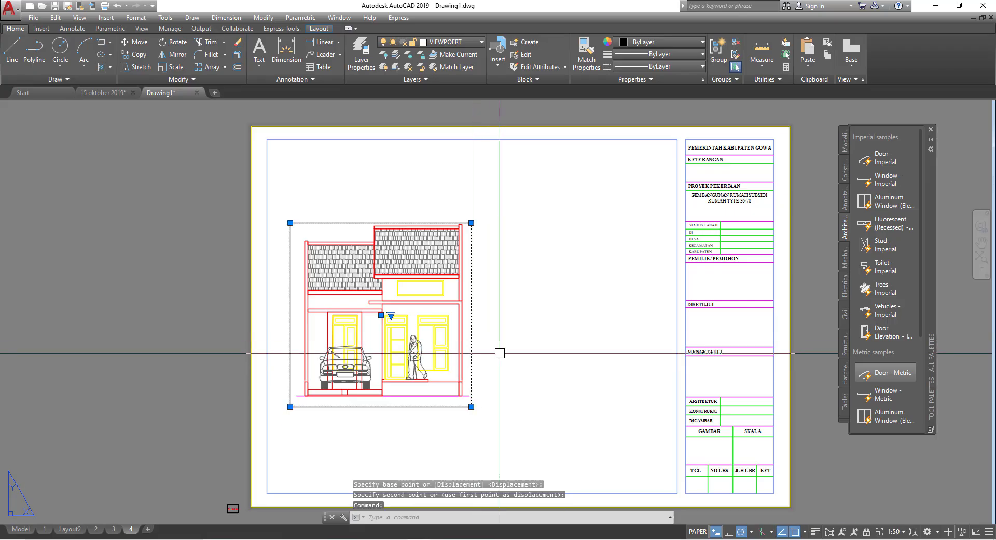
type("CO")
key("Return")
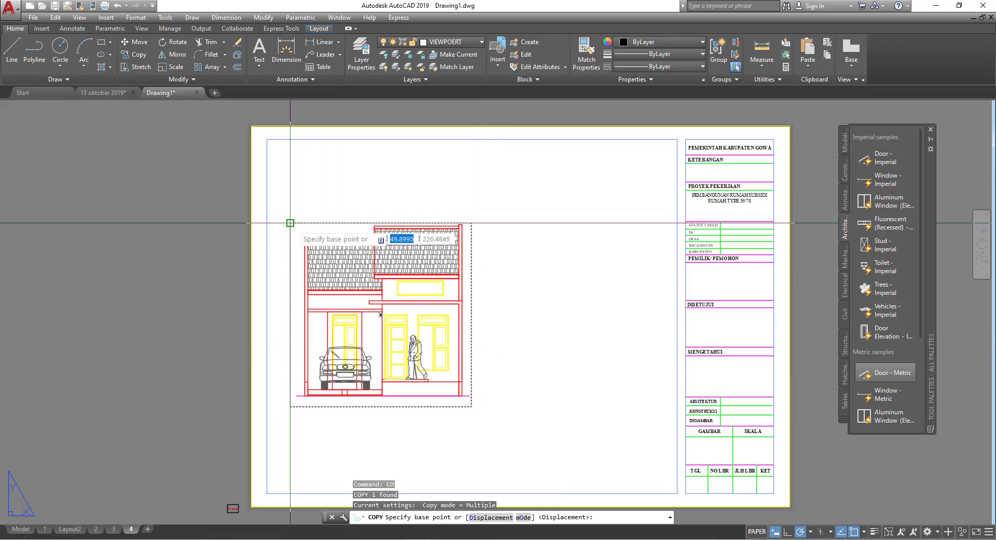
Copy the elevation viewport to the right of the original.
left_click(290, 222)
left_click(489, 223)
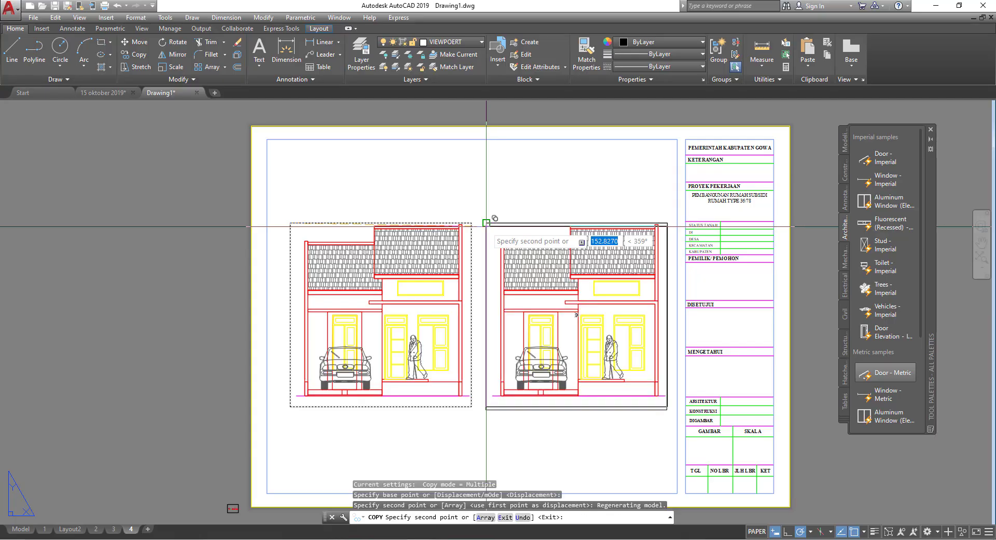
key("Return")
Set the copied viewport to 1:50 and pan it onto the T.blkg rear elevation.
double_click(582, 296)
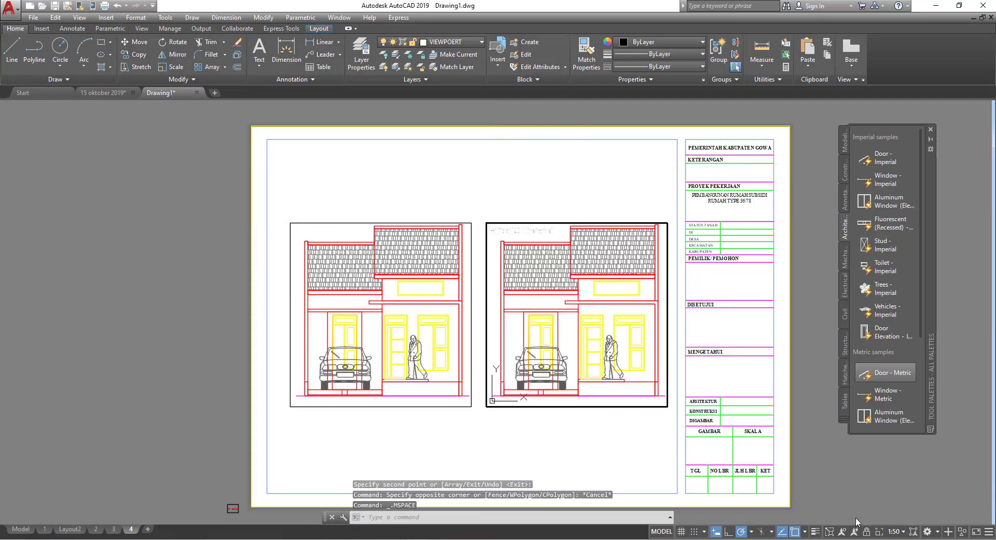
scroll(663, 361, "down", 5)
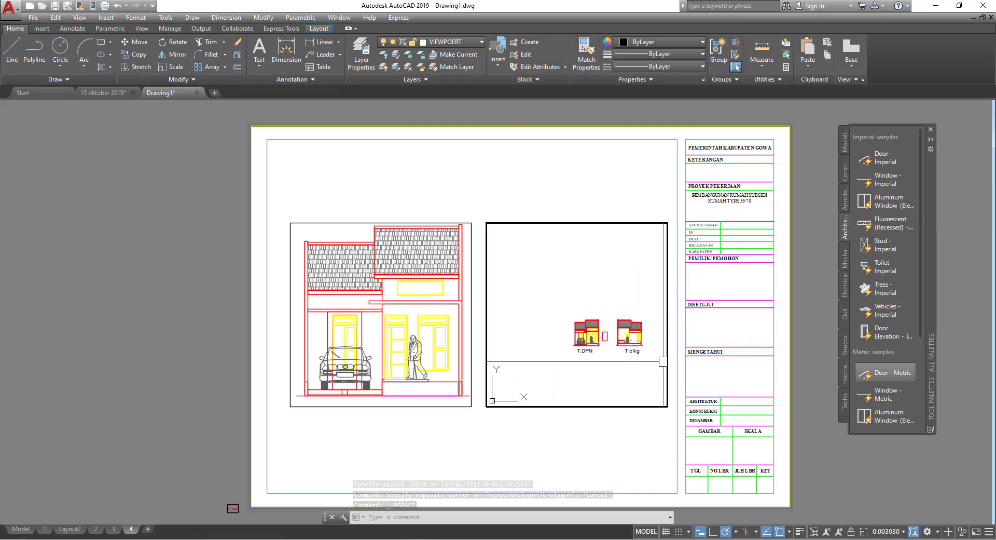
scroll(637, 326, "up", 4)
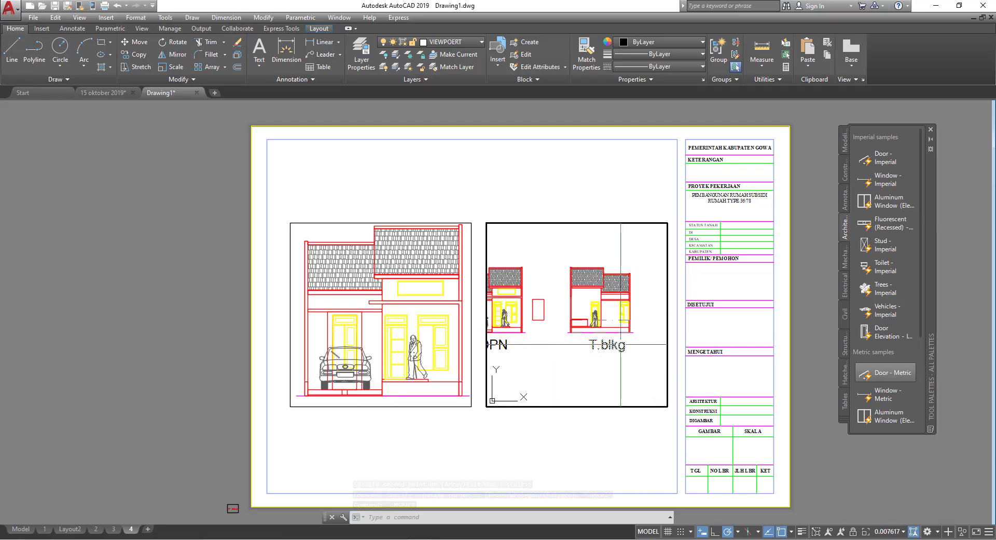
left_click(903, 530)
left_click(885, 367)
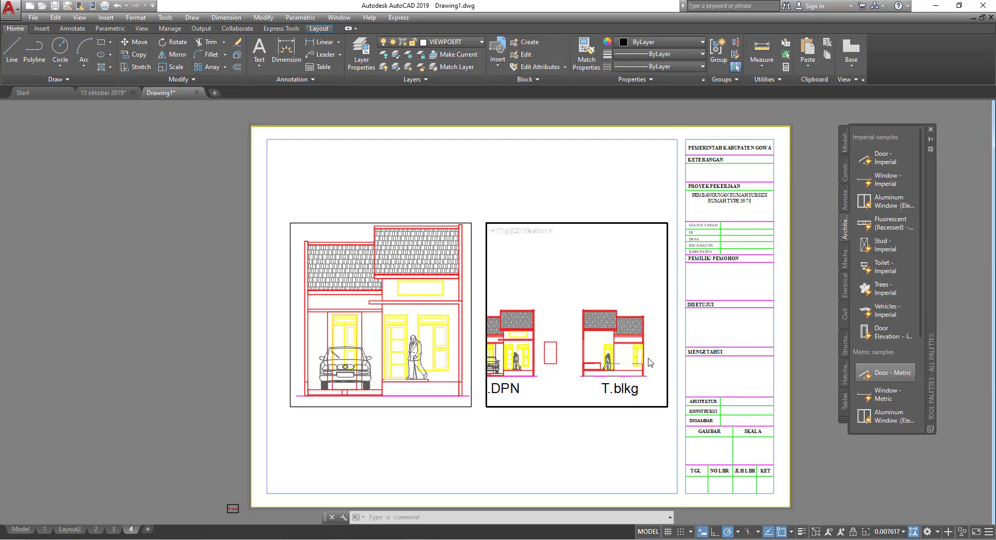
middle_click_drag(612, 363, 520, 275)
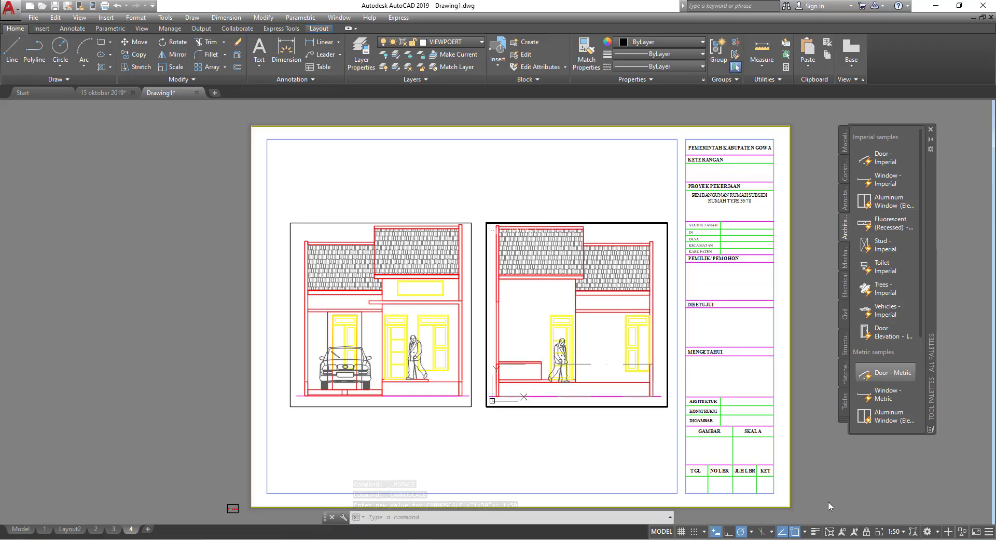
double_click(403, 201)
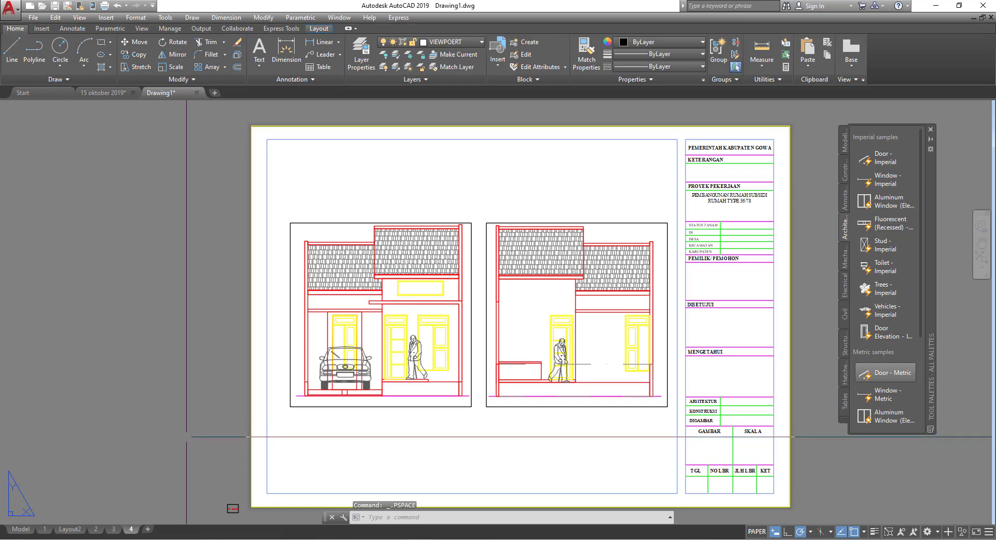
Check each of the layout sheets 1 to 4.
left_click(48, 529)
left_click(96, 529)
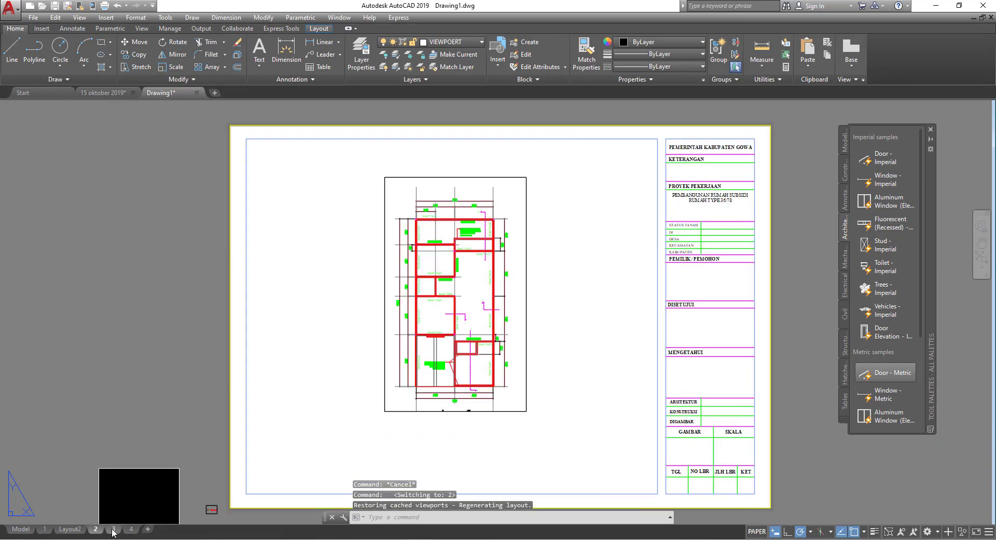
left_click(113, 530)
left_click(132, 529)
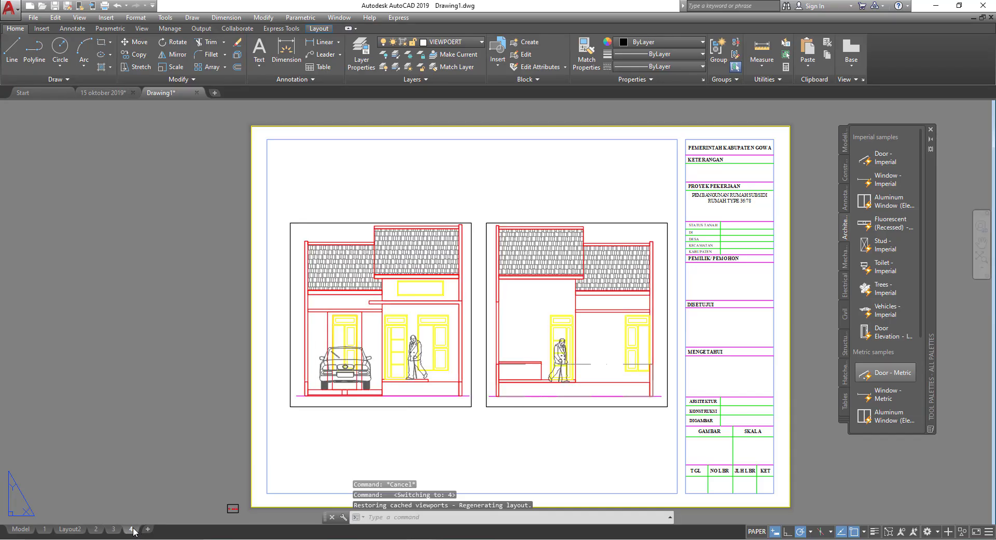
Delete the Layout2 sheet and return to layout 4.
right_click(63, 529)
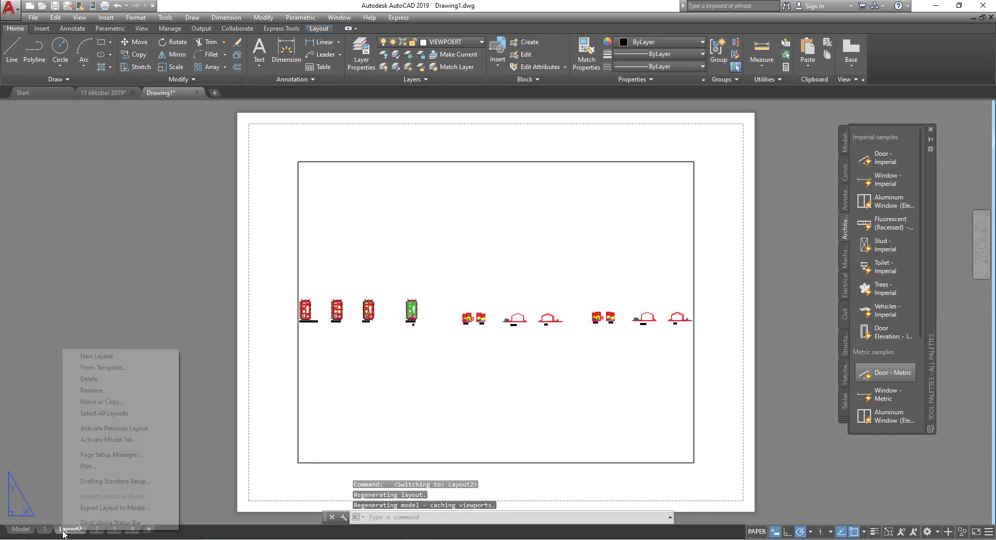
left_click(96, 383)
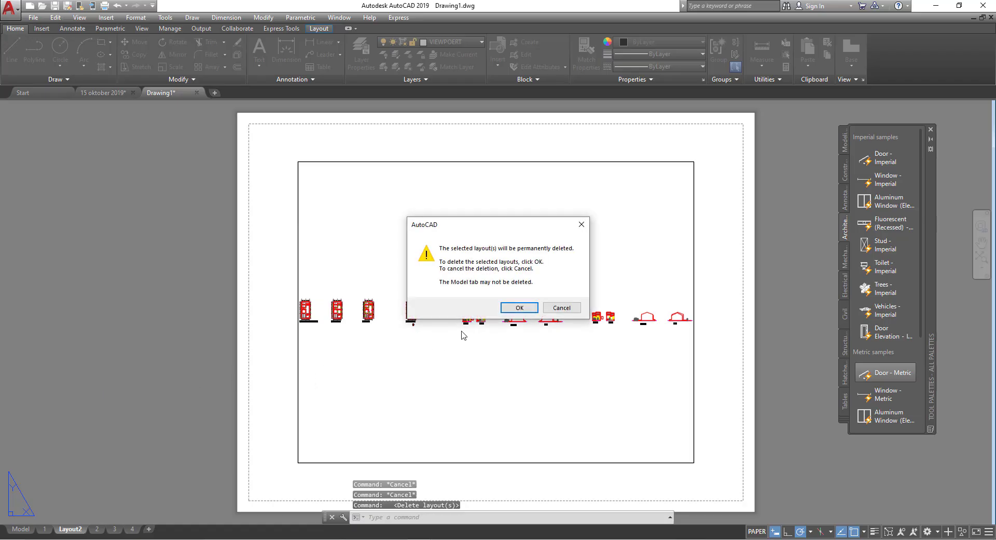
left_click(520, 308)
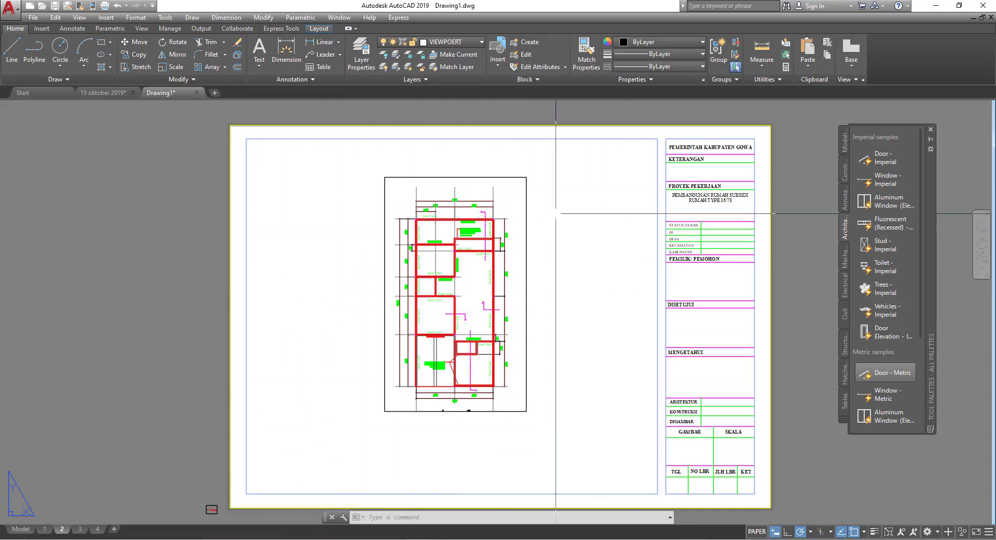
left_click(97, 529)
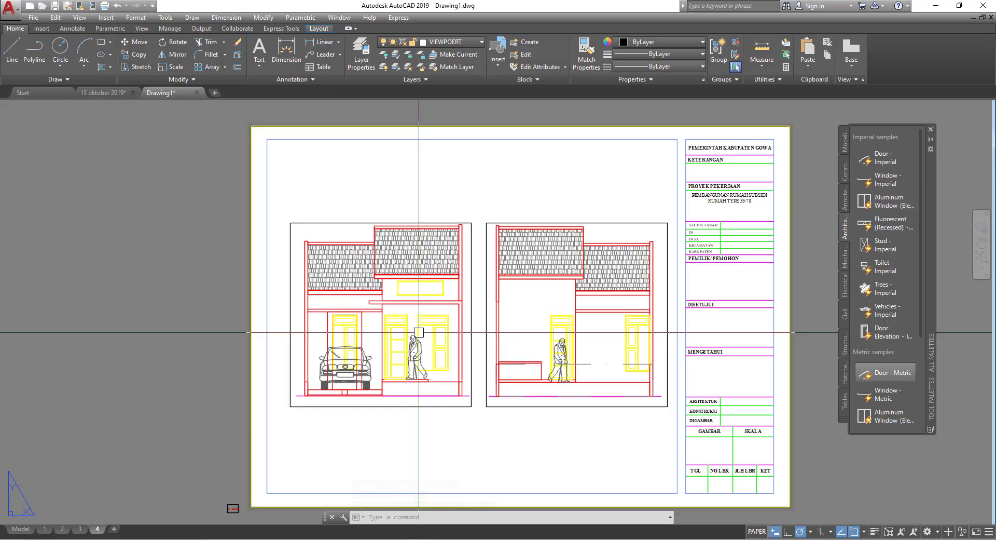
middle_click_drag(419, 332, 378, 338)
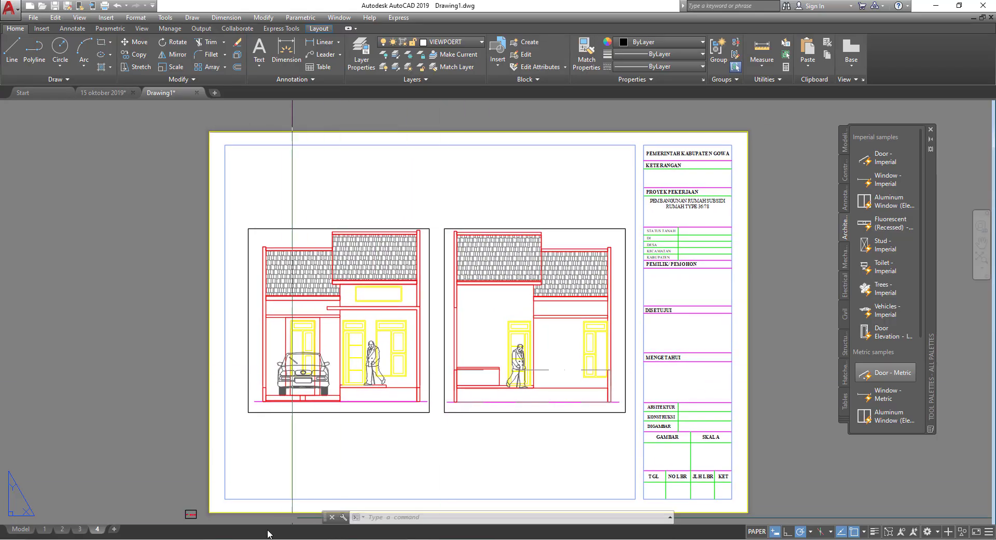
middle_click_drag(532, 294, 536, 291)
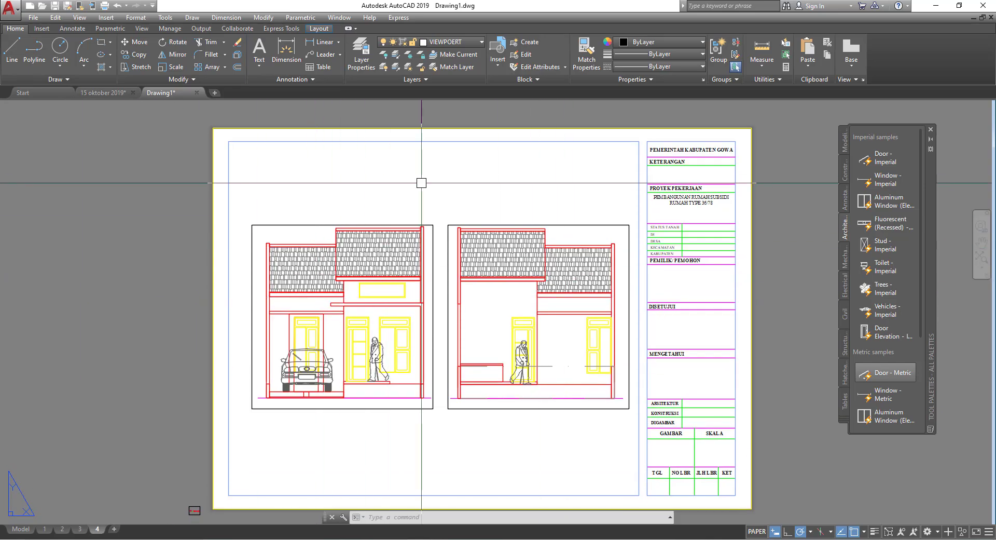
type("OP")
Review the Plot and Publish options, then close '15 oktober 2019' without saving.
key("Return")
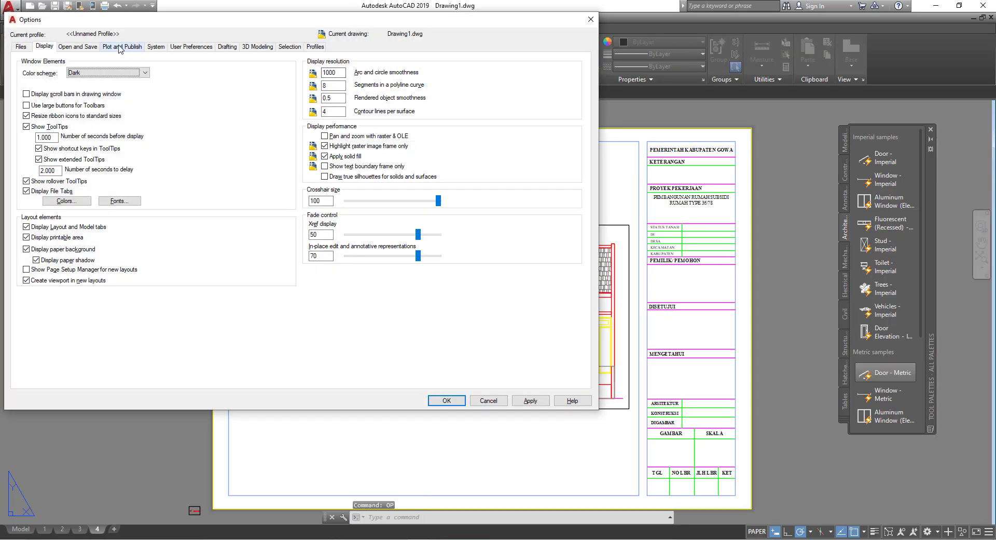
type("OP")
left_click(120, 47)
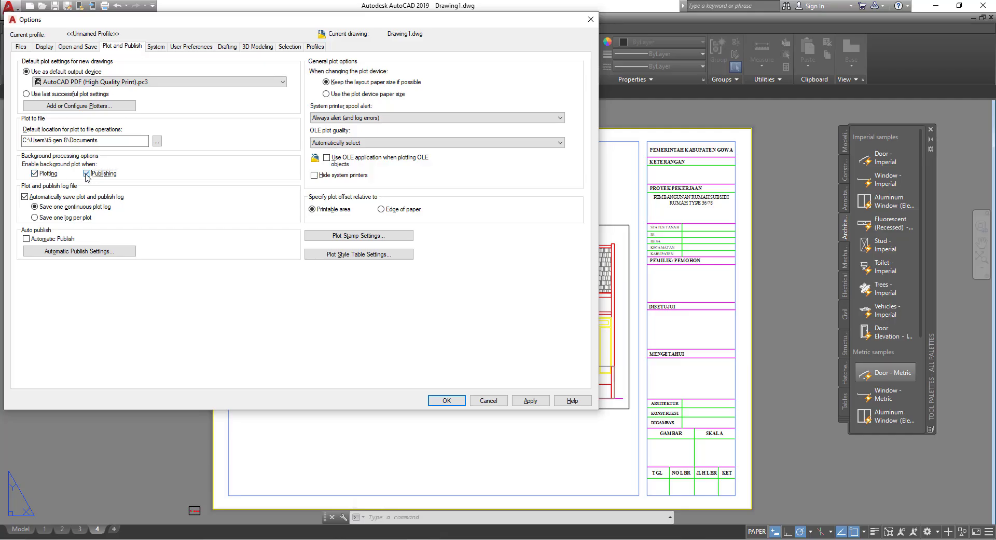
left_click(460, 403)
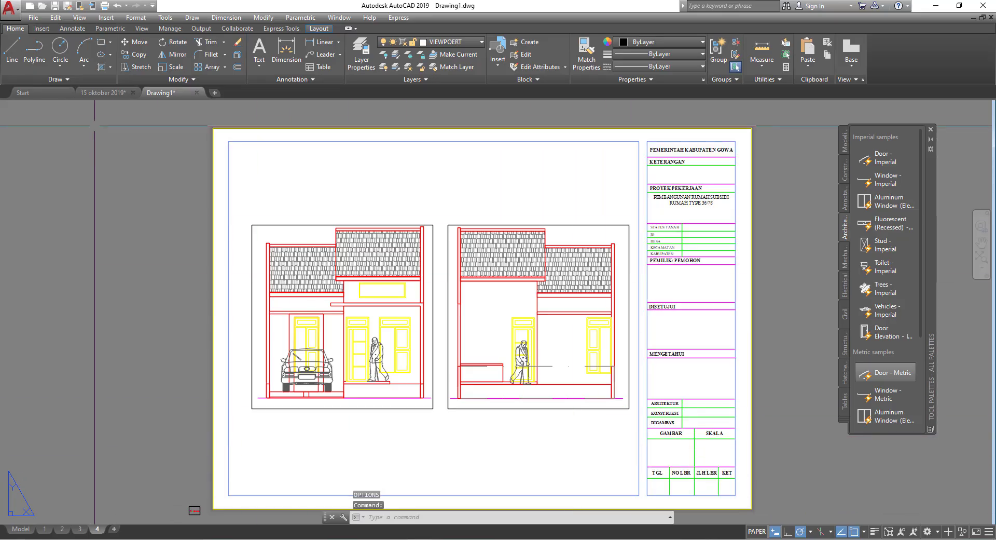
left_click(133, 93)
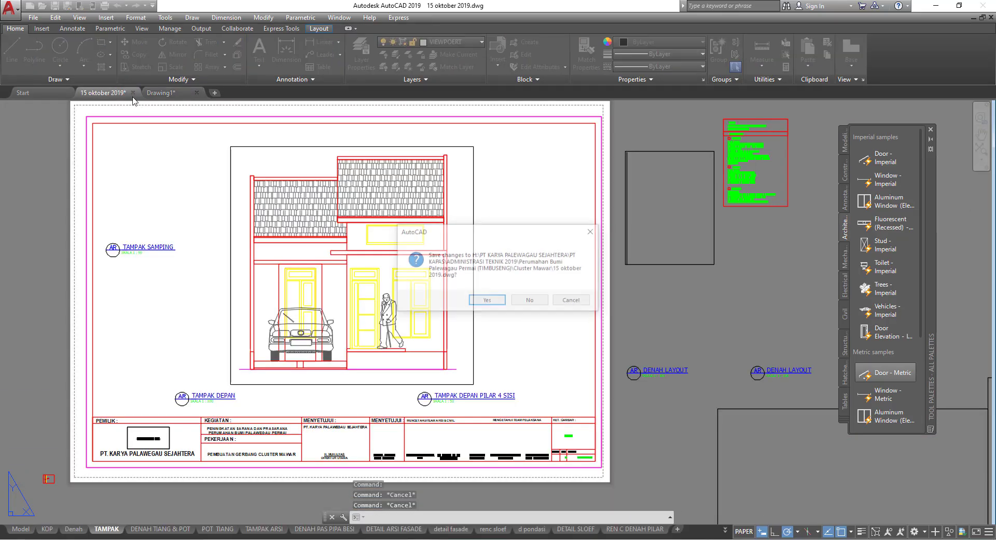
left_click(531, 301)
type("PUB")
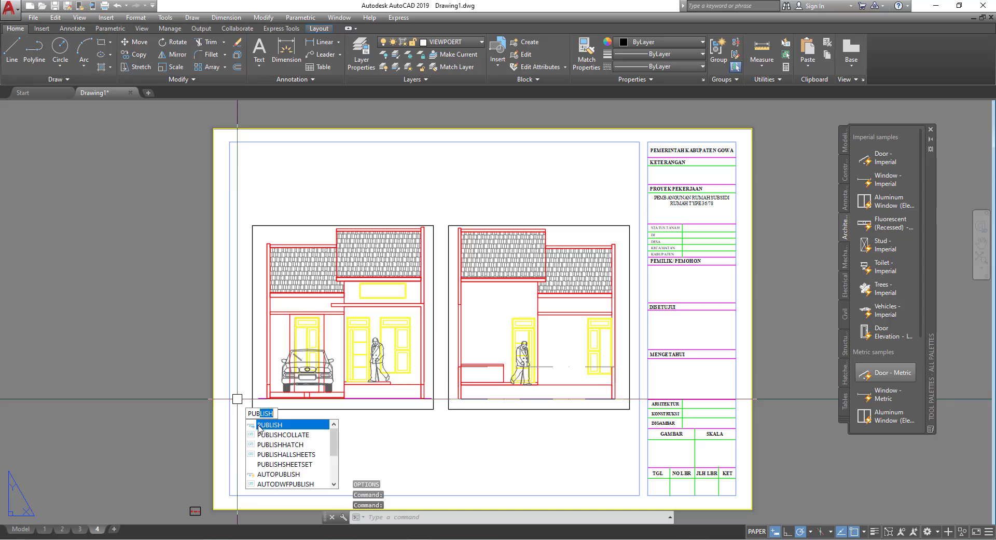
Remove the Model sheet from the Publish list, leaving layouts 1 to 4.
left_click(260, 429)
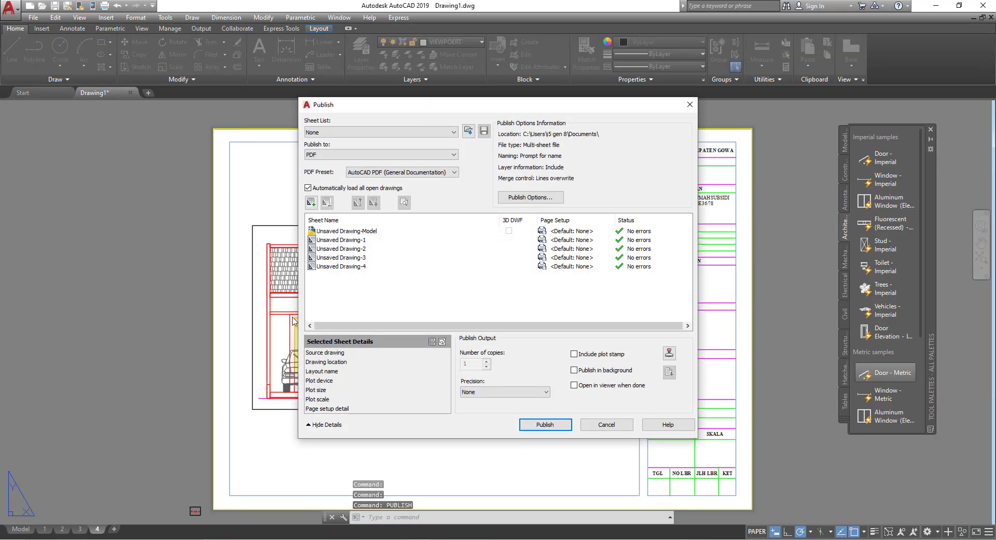
left_click(335, 232)
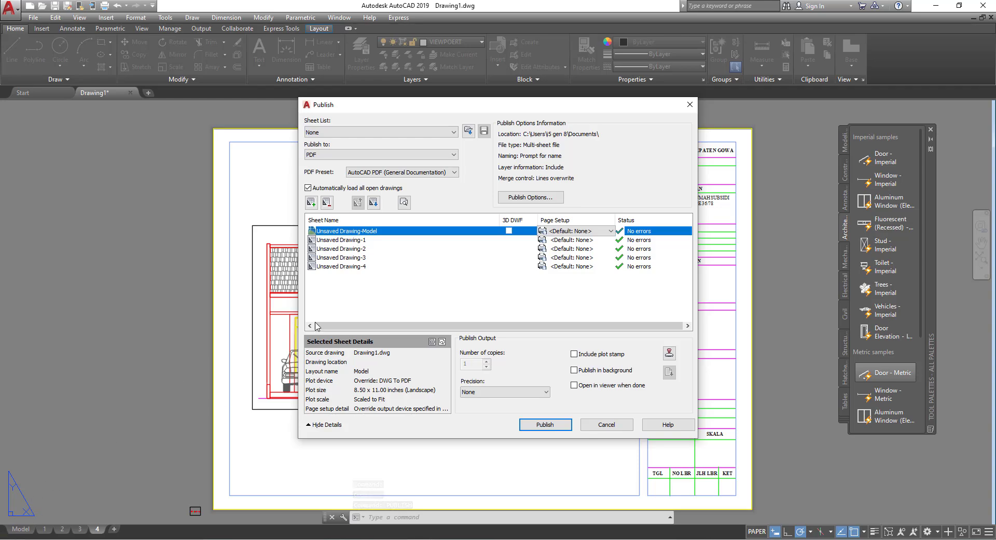
left_click(328, 205)
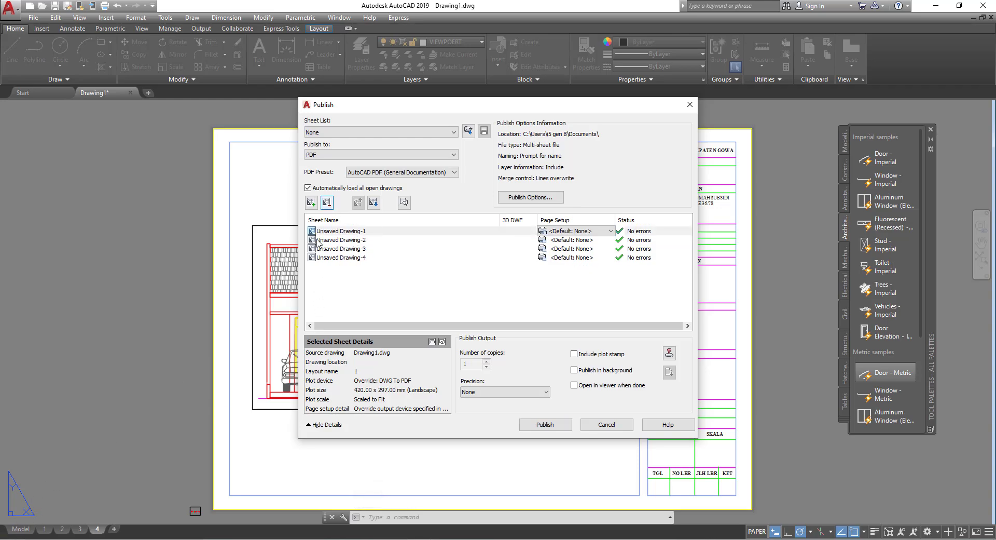
left_click(375, 233)
left_click(371, 240)
left_click(370, 250)
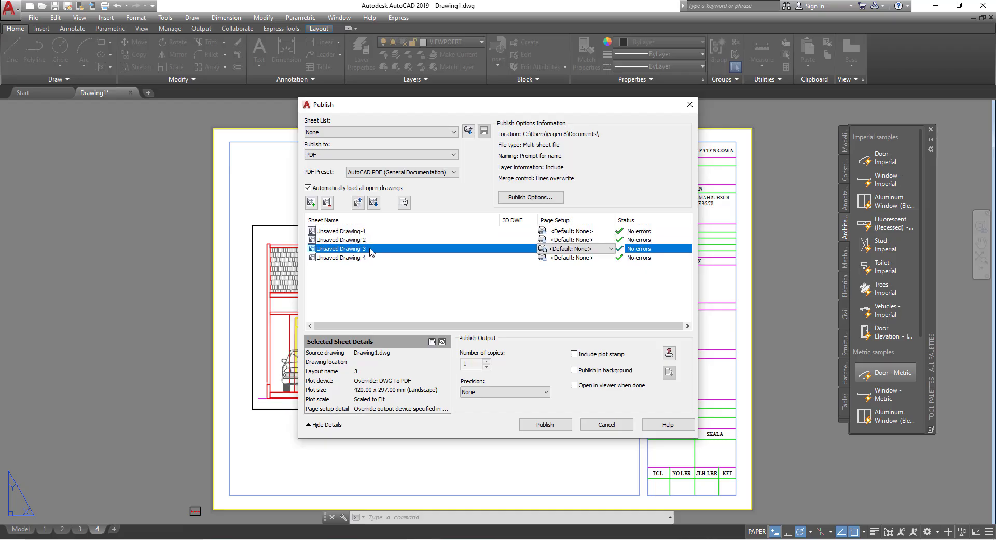
left_click(371, 258)
Publish the sheets to PDF with the For Architecture precision preset.
left_click(338, 155)
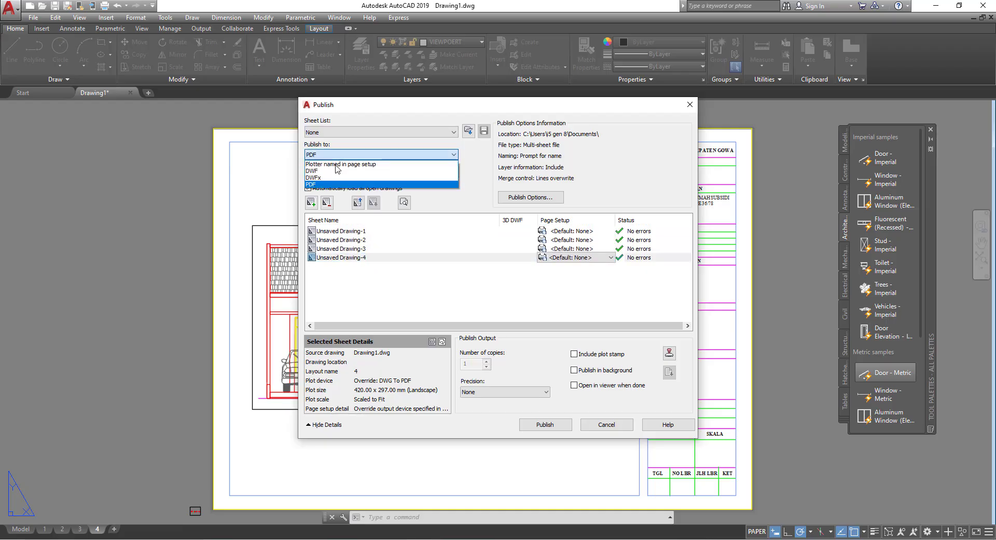
left_click(314, 185)
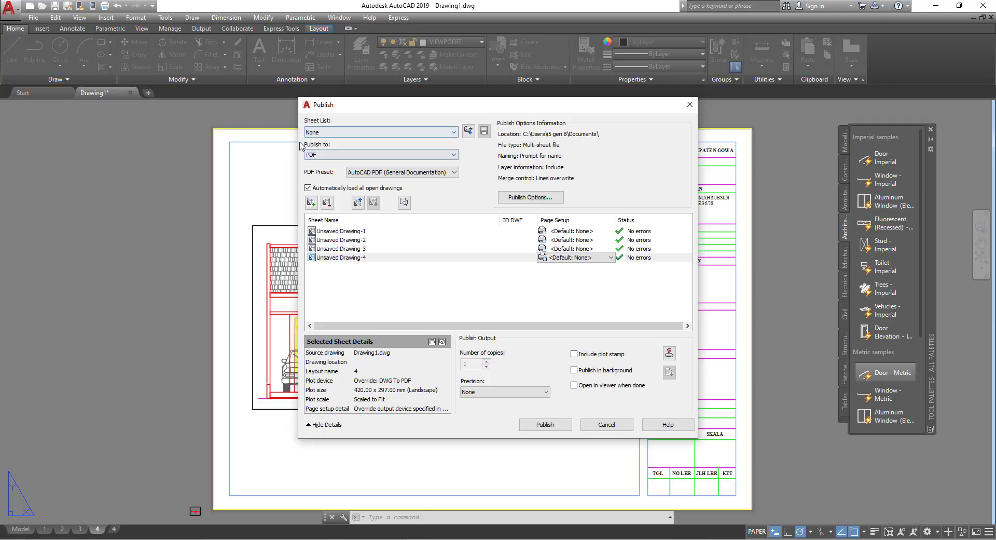
left_click(530, 394)
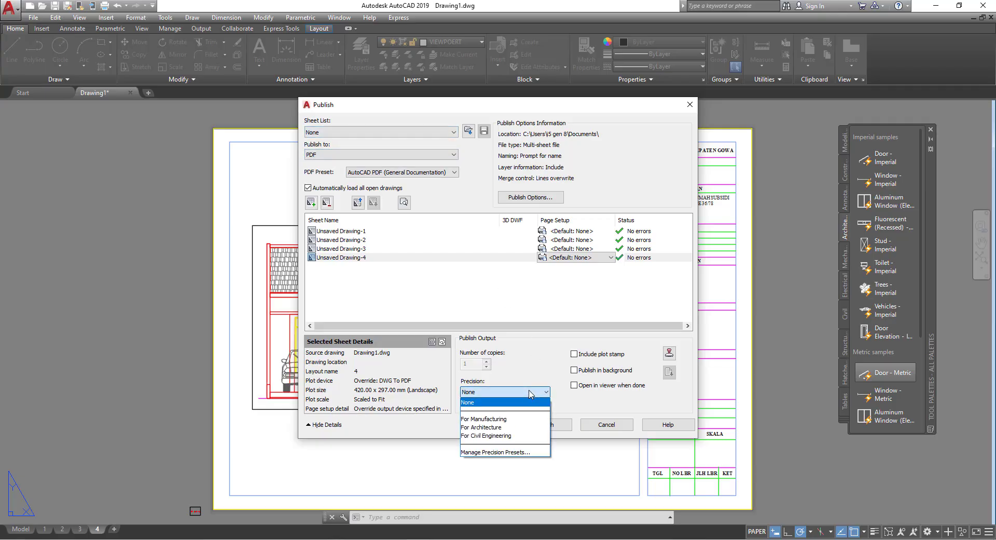
left_click(477, 428)
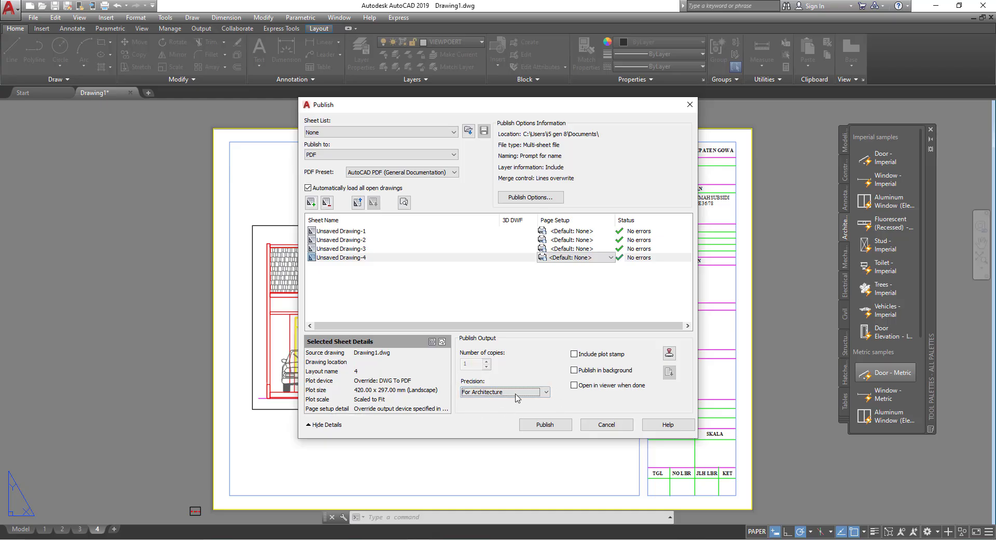
left_click(516, 395)
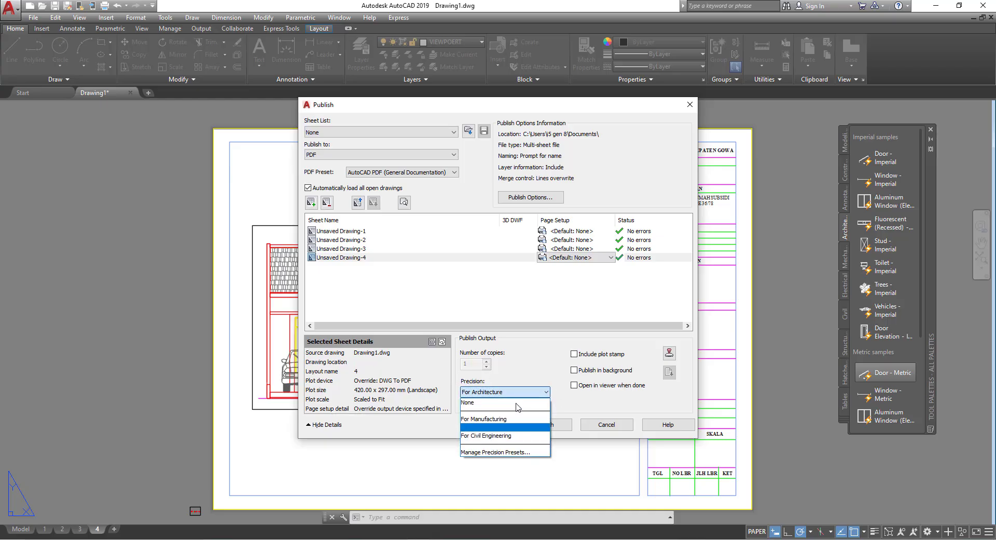
left_click(483, 436)
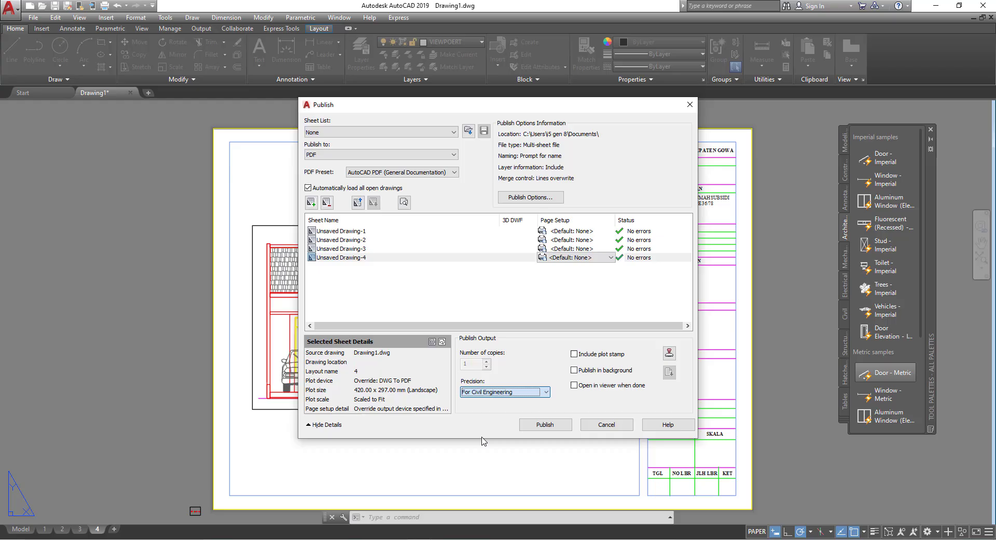
left_click(516, 396)
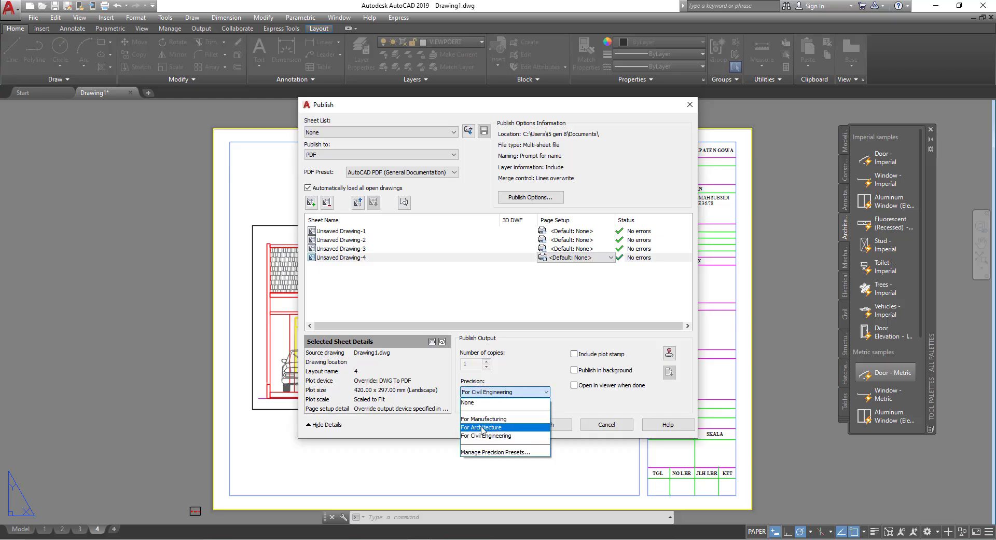
left_click(483, 428)
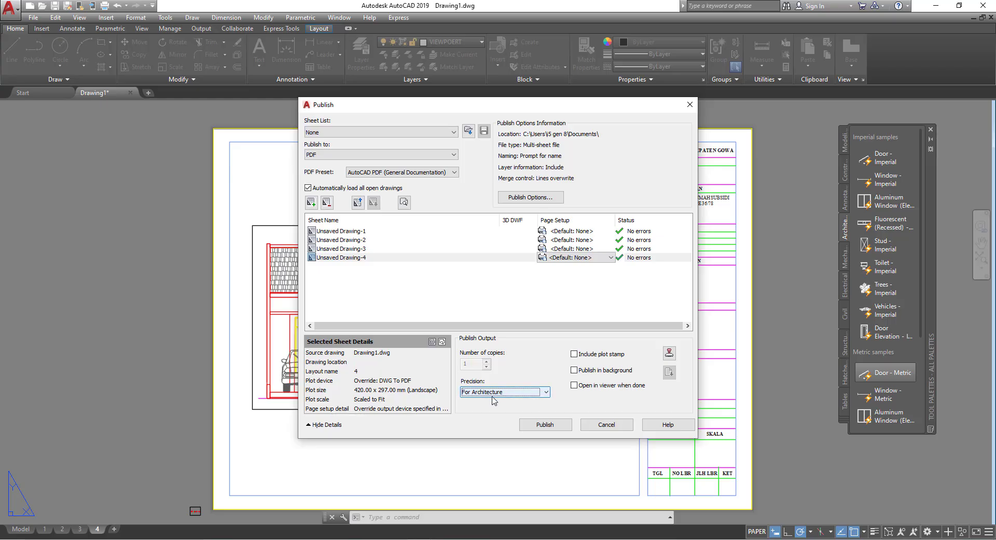
left_click(548, 427)
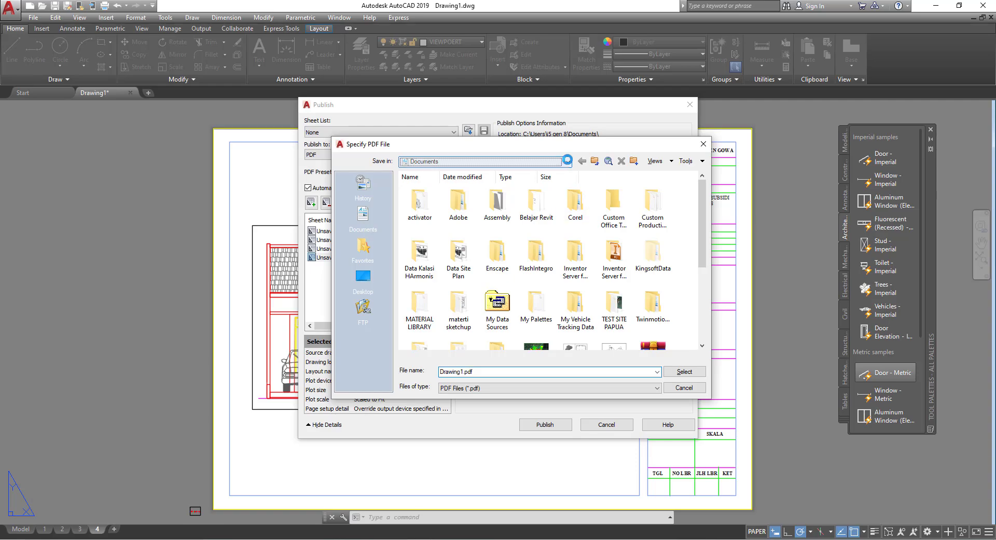
Save the PDF as 'CONTOH GAMBAR KERJA RUMAH' on drive H: and keep the sheet list.
left_click(568, 161)
left_click(465, 248)
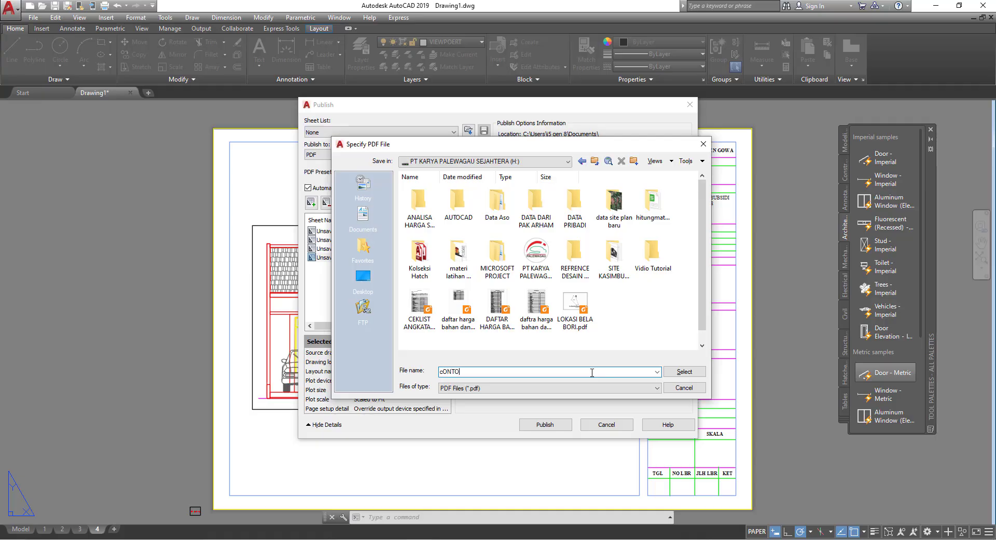
key("BackSpace")
key("BackSpace")
key("BackSpace")
type("CO")
left_click(685, 372)
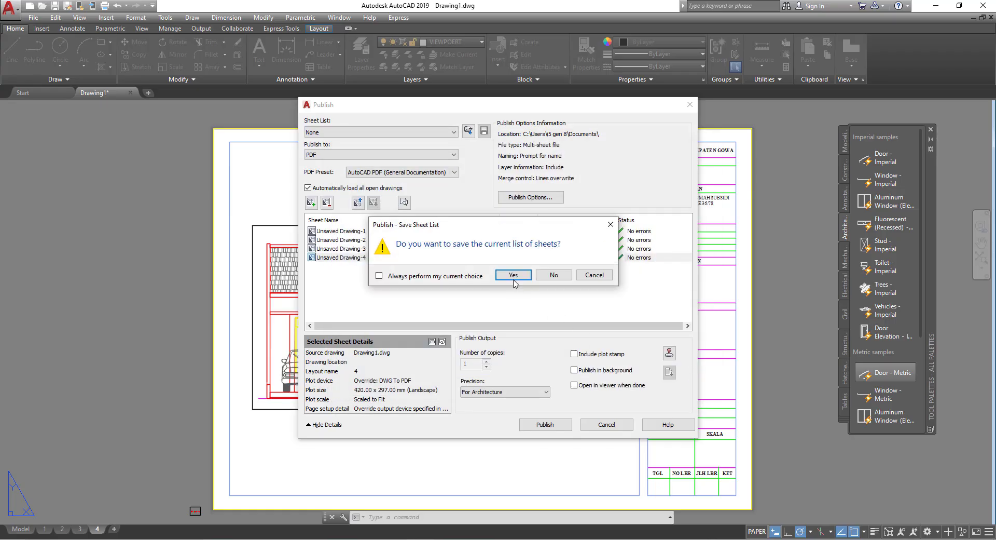
left_click(513, 275)
left_click(560, 280)
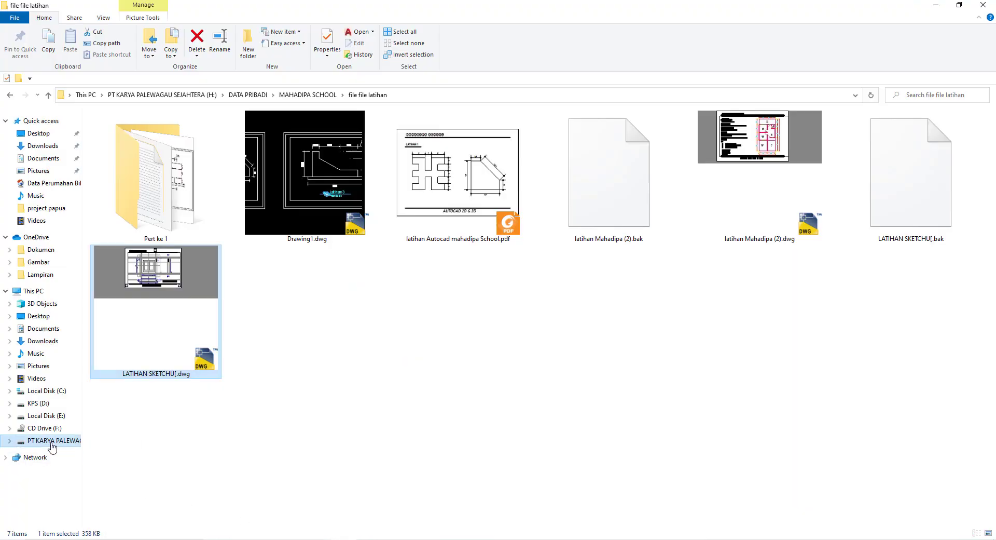
Open CONTOH GAMBAR KERJA RUMAH.pdf from drive H: and scroll through its four pages and back.
left_click(52, 441)
left_click(699, 255)
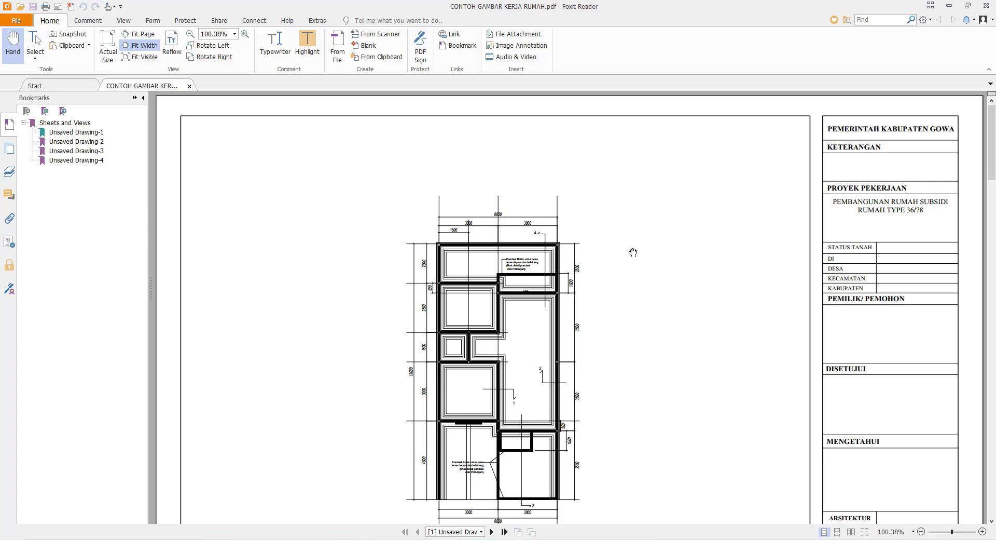
scroll(633, 252, "down", 3)
scroll(633, 252, "down", 2)
scroll(633, 253, "down", 2)
scroll(633, 252, "down", 2)
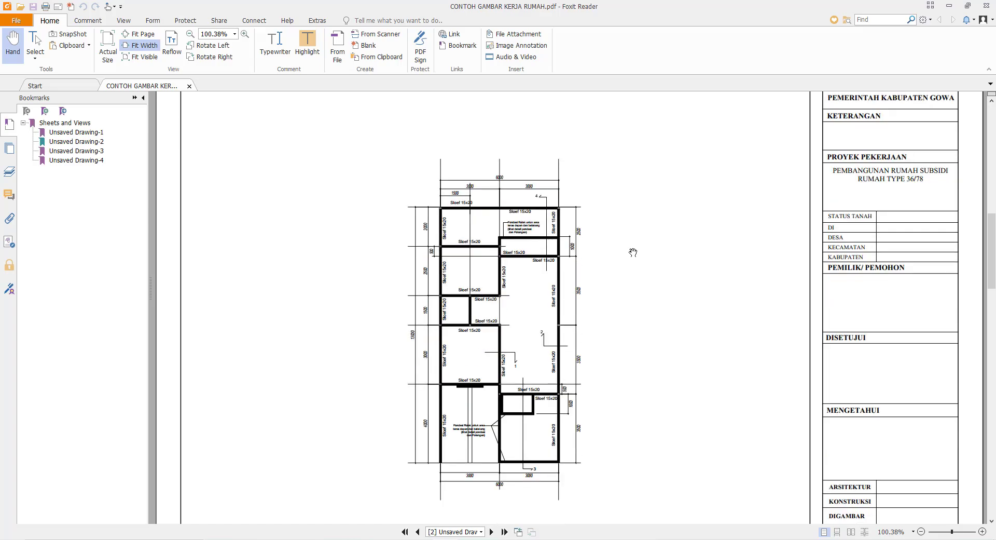
scroll(633, 252, "down", 3)
scroll(633, 252, "down", 3)
scroll(633, 252, "down", 2)
scroll(633, 253, "down", 3)
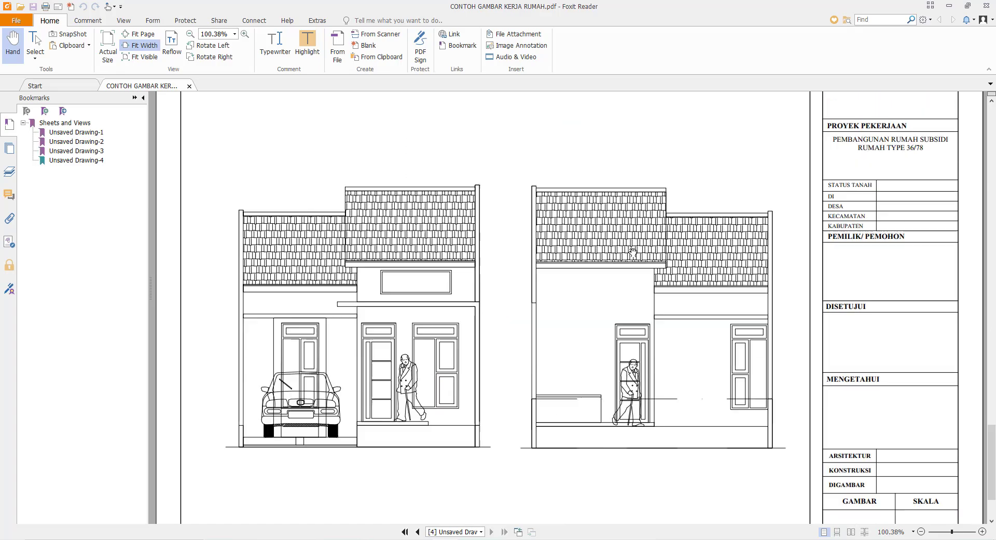
scroll(633, 252, "up", 2)
scroll(633, 253, "up", 3)
scroll(633, 253, "up", 3)
scroll(633, 252, "up", 3)
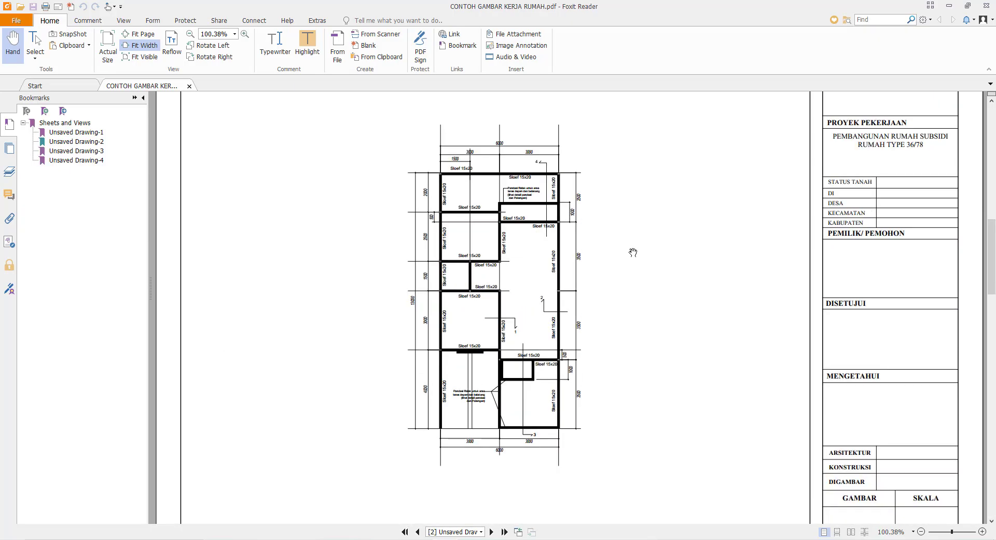
scroll(633, 252, "up", 3)
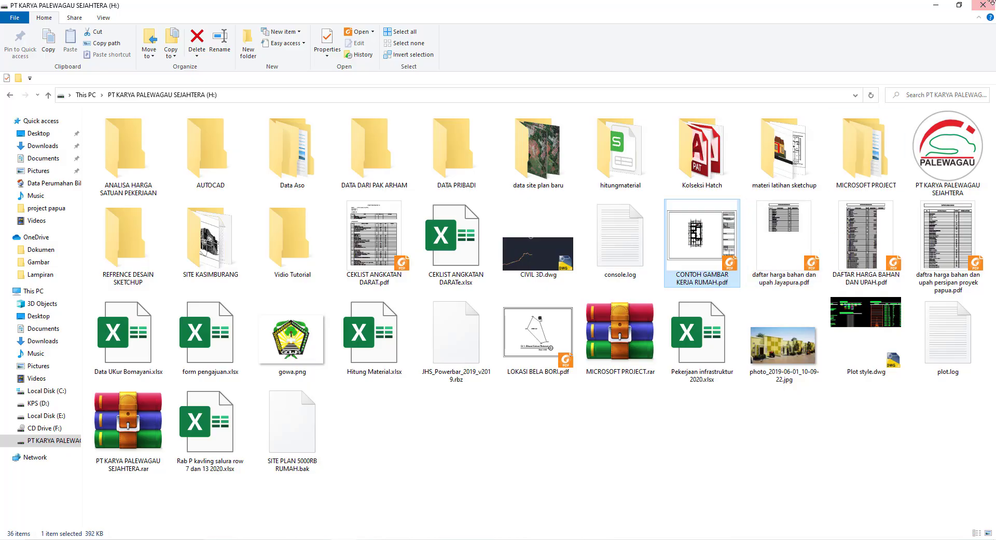
Close Foxit Reader and draw a trial 420 linear dimension across the sheet's top edge.
left_click(989, 5)
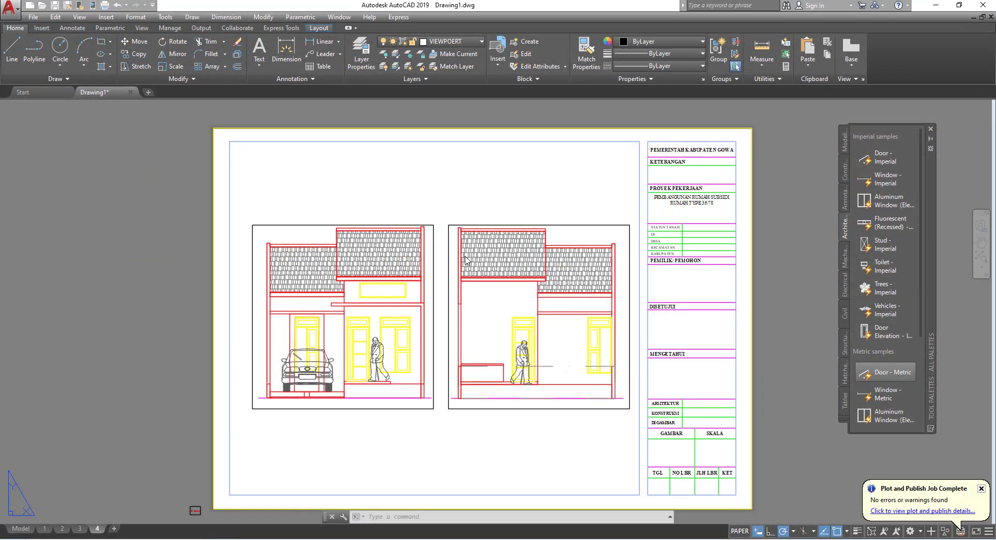
middle_click_drag(339, 200, 298, 190)
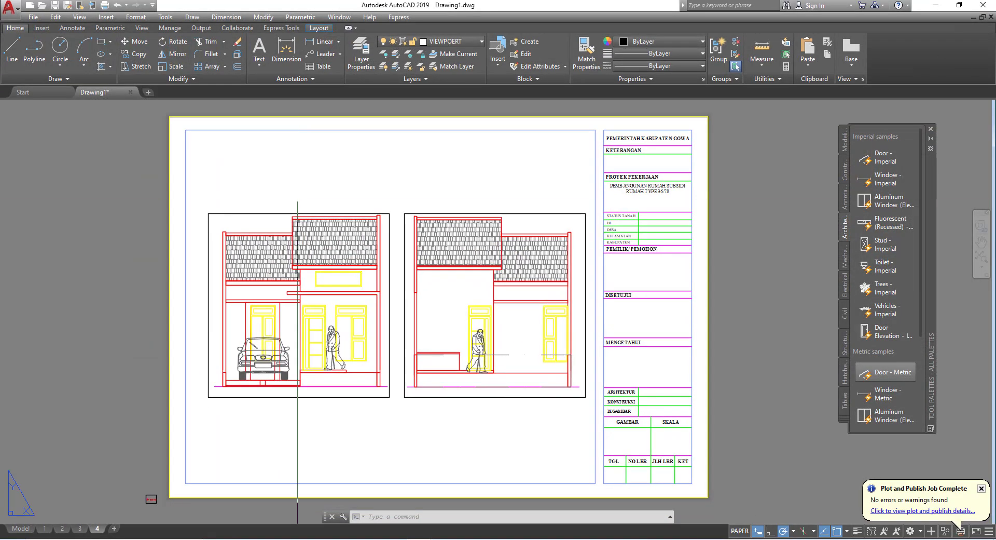
left_click(339, 42)
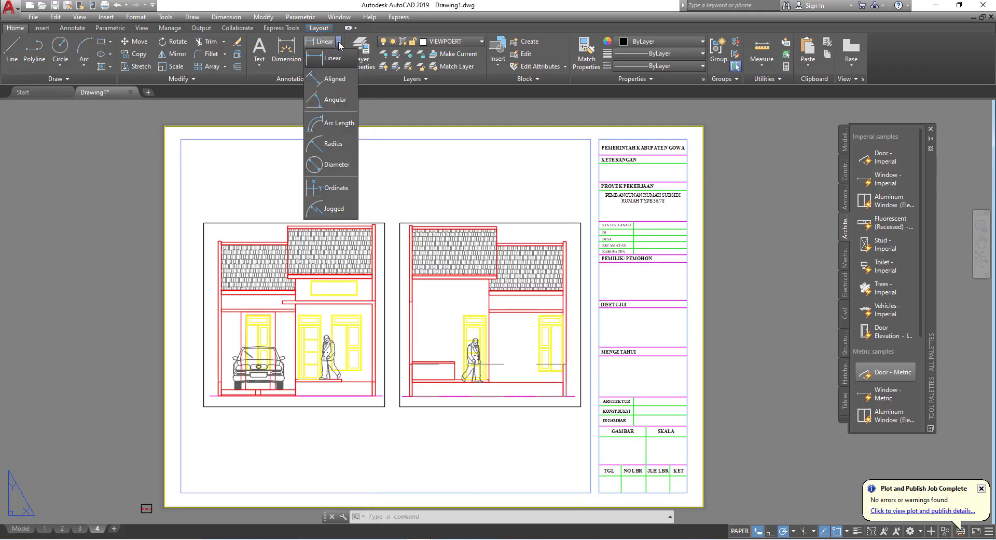
left_click(333, 59)
left_click(165, 126)
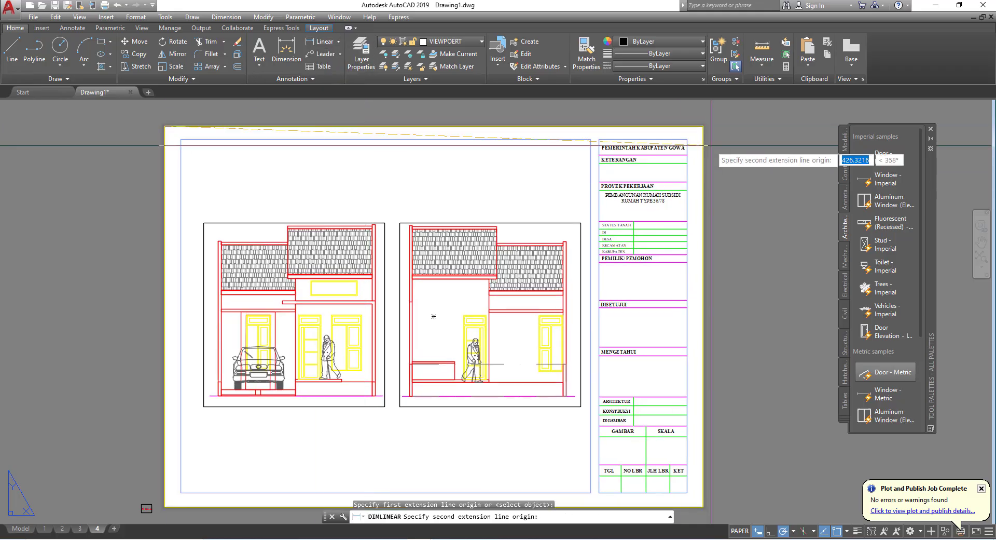
middle_click_drag(701, 127, 688, 188)
left_click(687, 188)
left_click(688, 188)
scroll(410, 166, "up", 5)
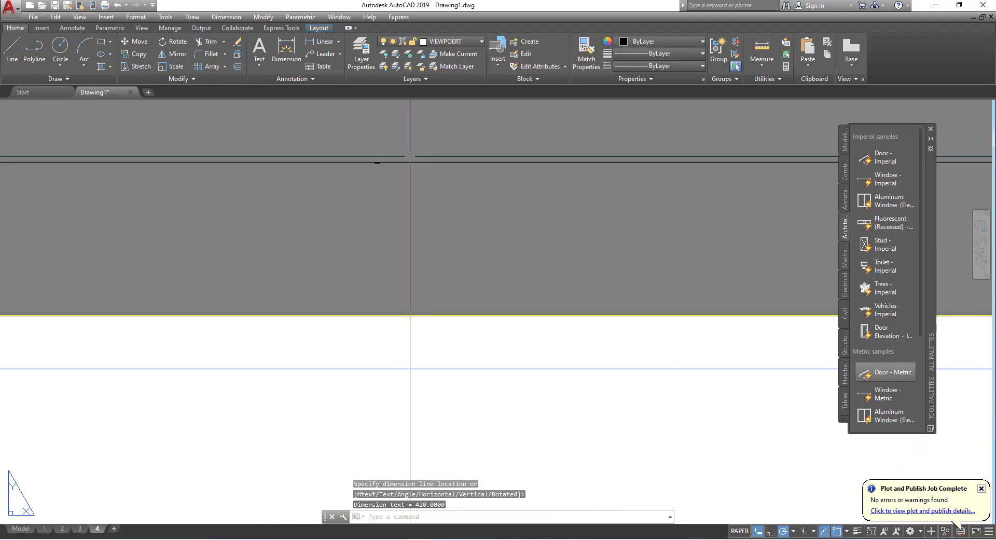
scroll(334, 155, "up", 3)
scroll(335, 163, "down", 5)
scroll(462, 284, "down", 3)
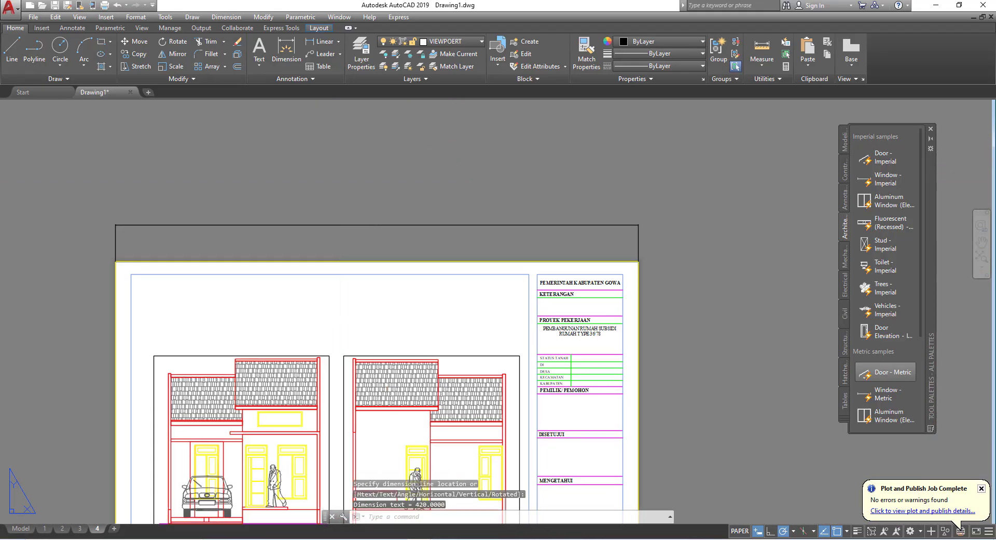
scroll(216, 351, "down", 2)
scroll(208, 514, "up", 1)
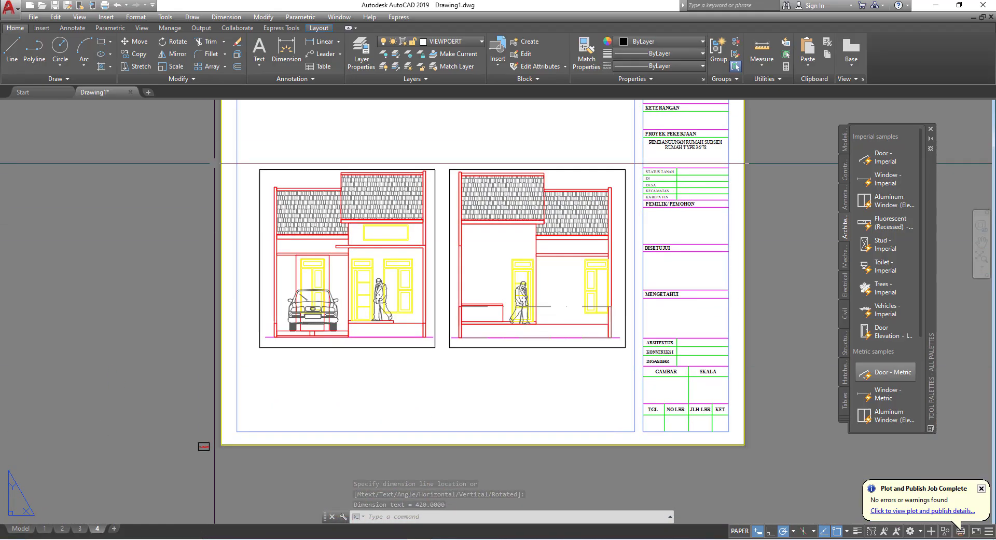
scroll(201, 451, "down", 1)
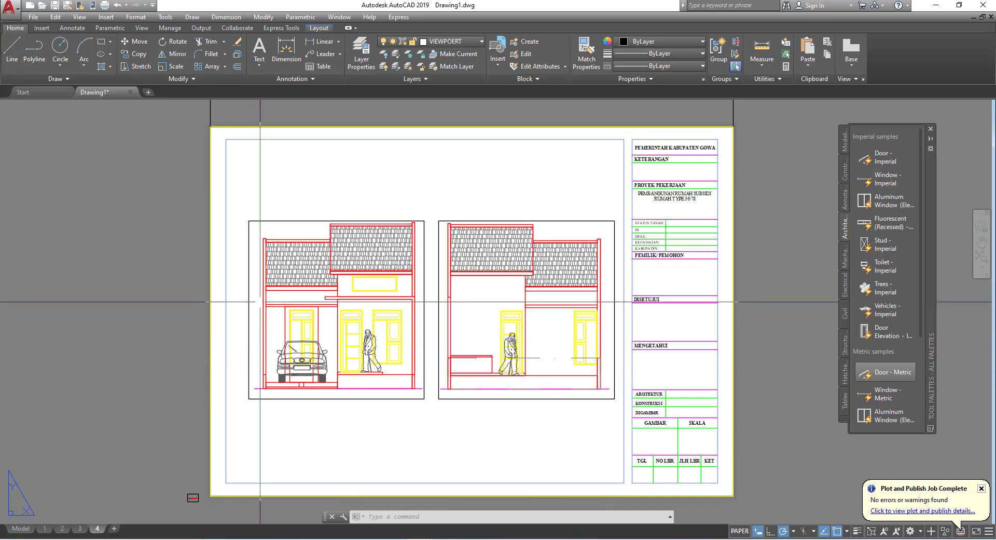
Erase the 420 dimension with E.
key("Escape")
scroll(308, 268, "down", 2)
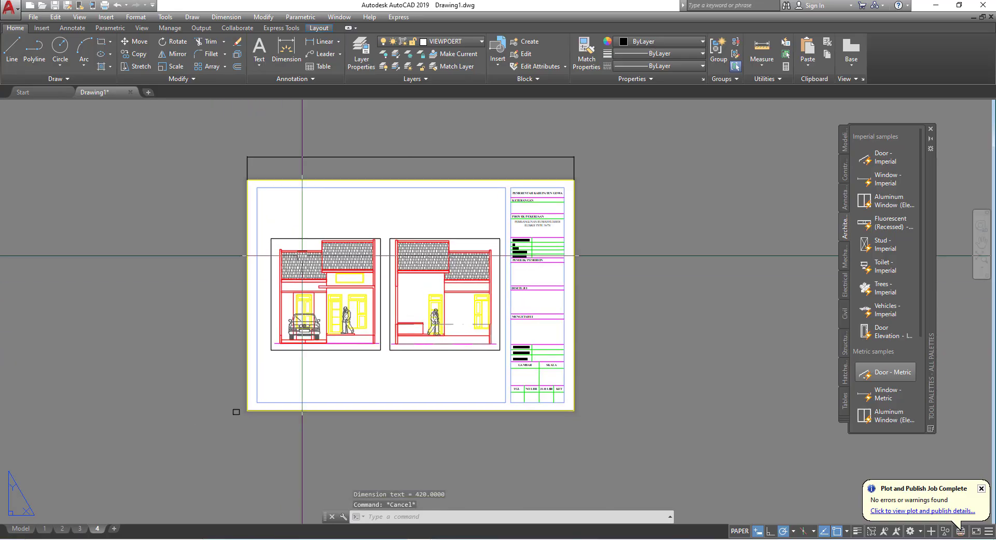
left_click(363, 156)
type("e")
key("Return")
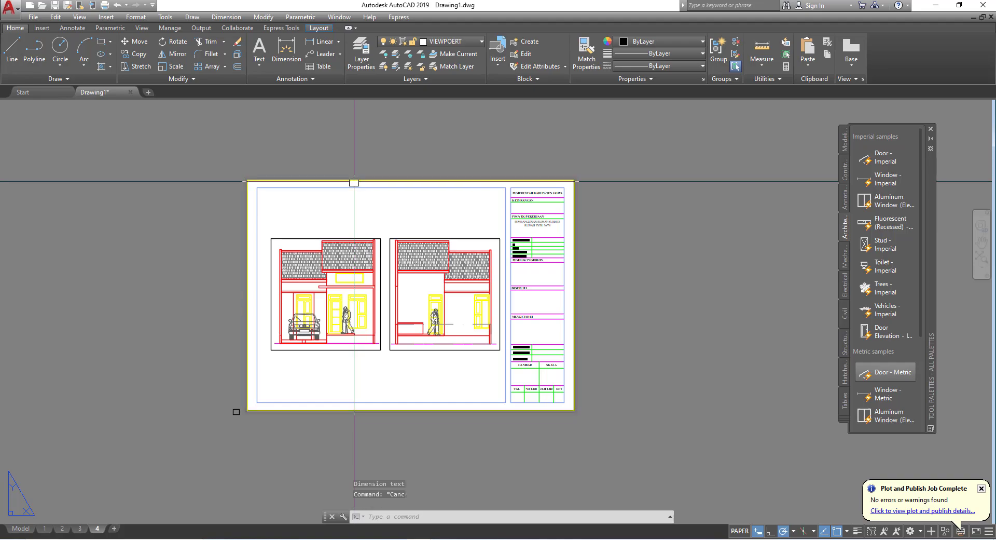
scroll(350, 260, "up", 2)
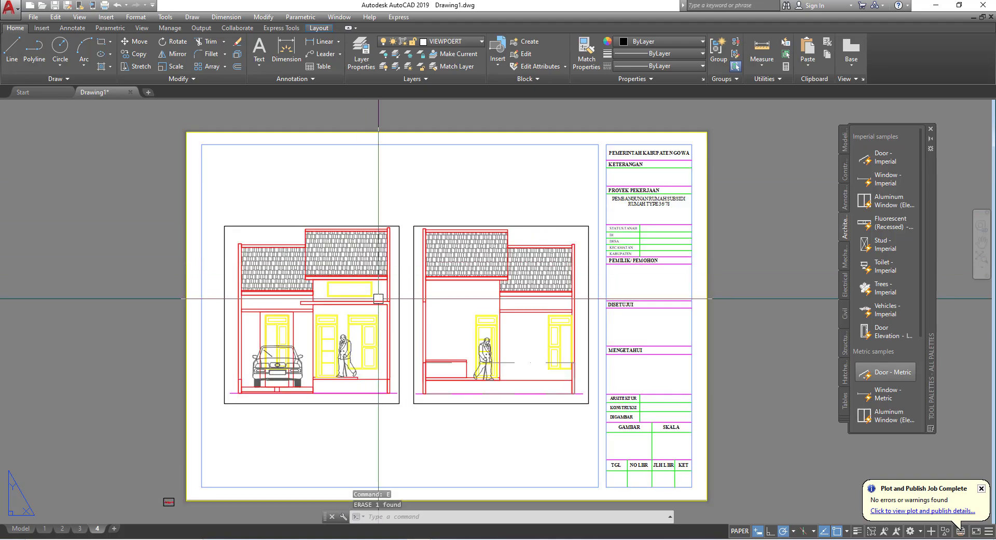